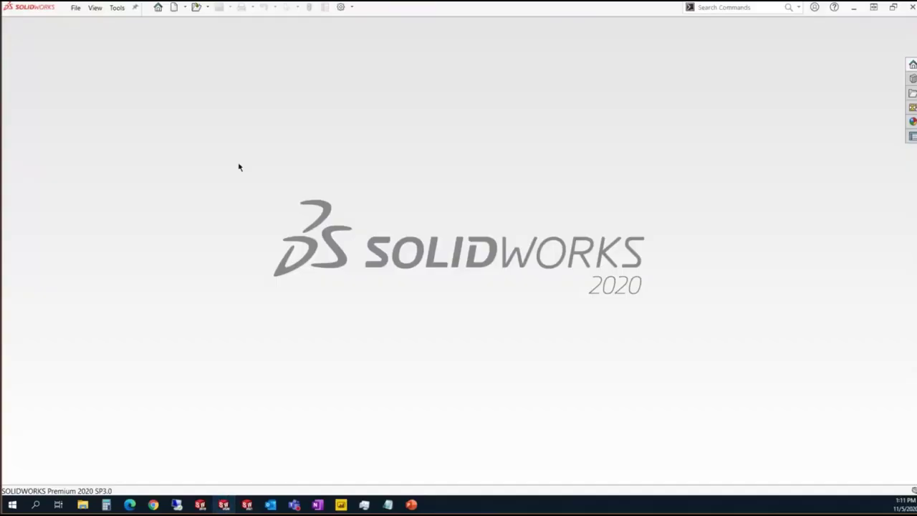
# Open Sub Model12.SLDPRT and turn on RealView Graphics, floor shadows and ambient occlusion
pyautogui.click(195, 6)
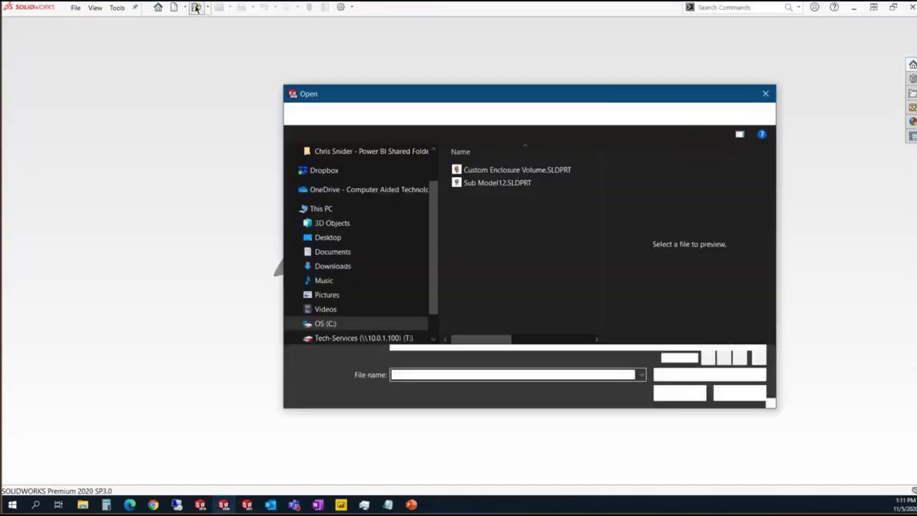
pyautogui.doubleClick(495, 183)
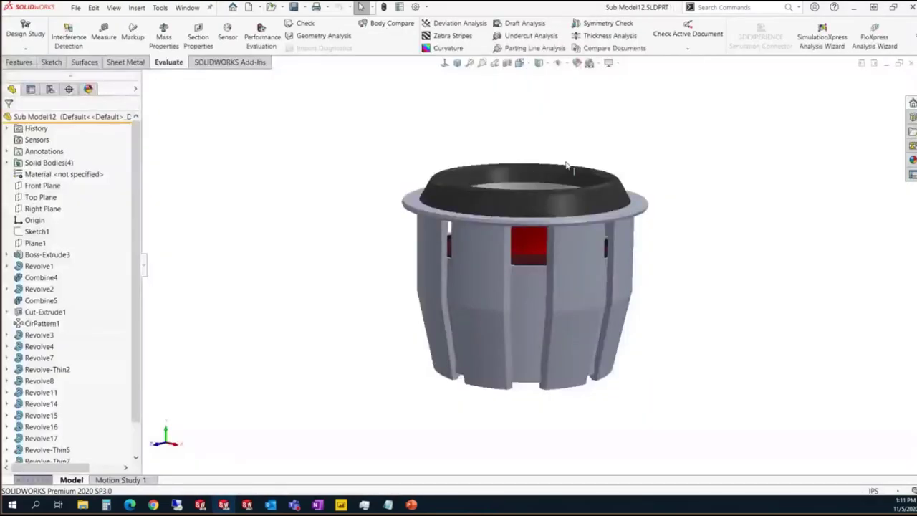
pyautogui.click(609, 63)
pyautogui.click(646, 76)
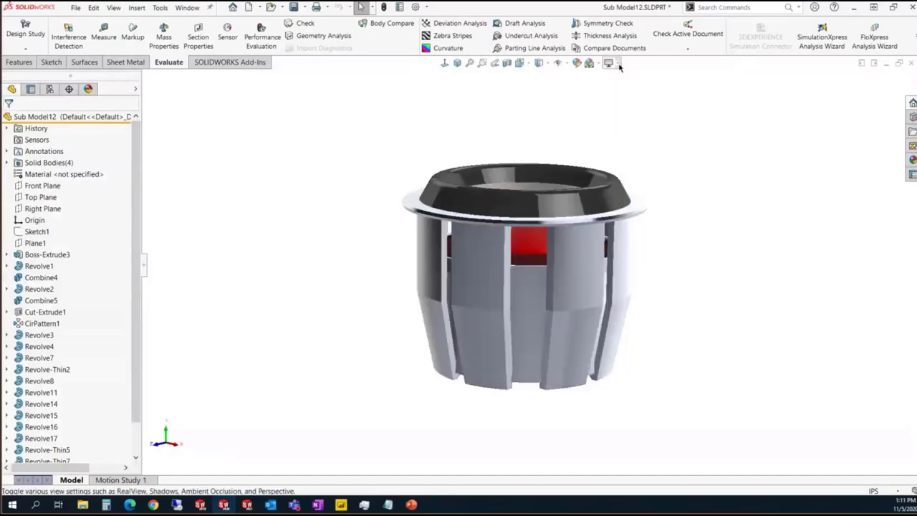
pyautogui.click(609, 64)
pyautogui.click(622, 88)
pyautogui.click(610, 64)
pyautogui.click(645, 100)
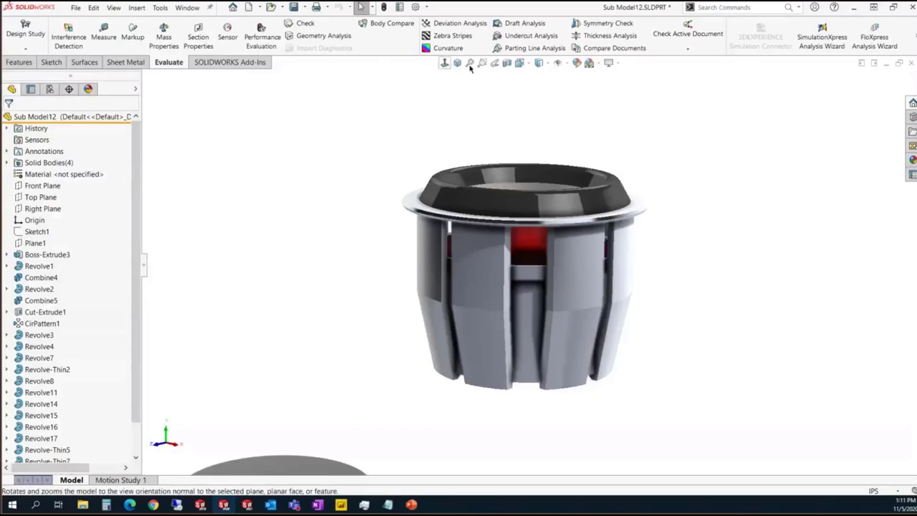
# Create a quarter section view cut along the Front and Right Planes
pyautogui.click(507, 63)
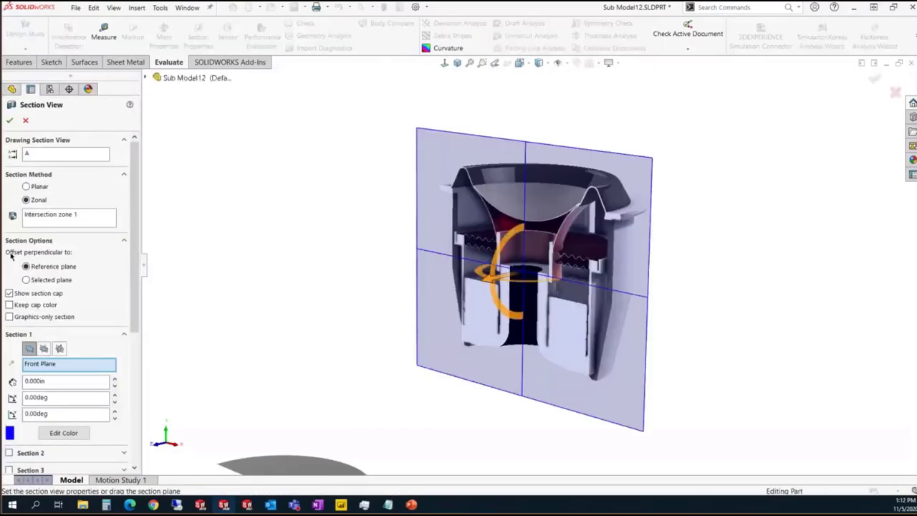
pyautogui.click(8, 453)
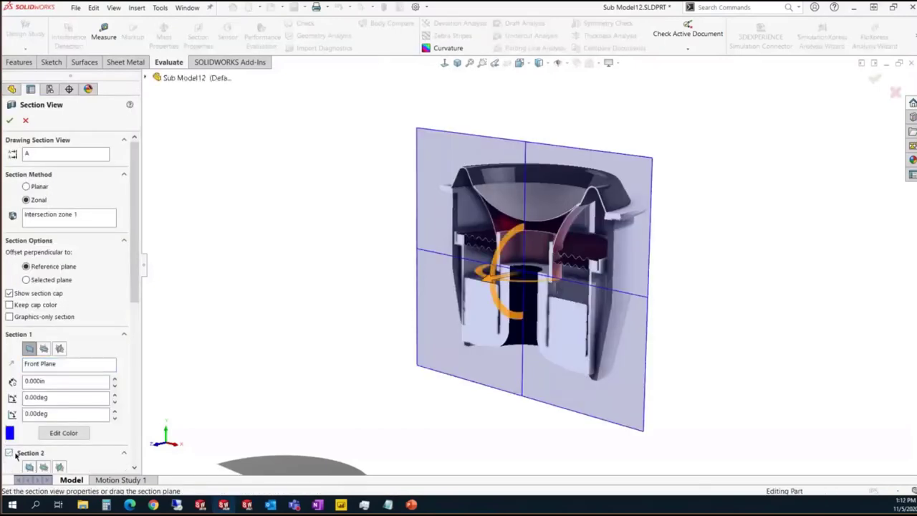
pyautogui.click(58, 467)
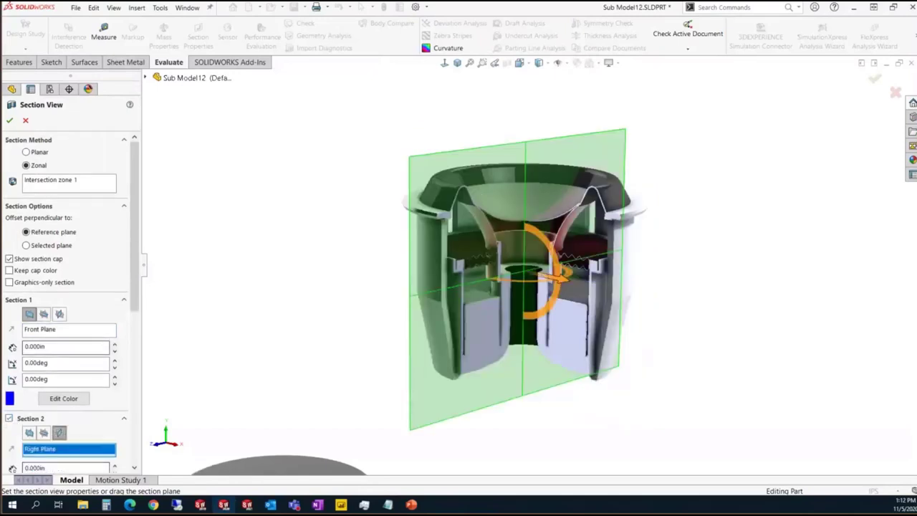
pyautogui.click(10, 120)
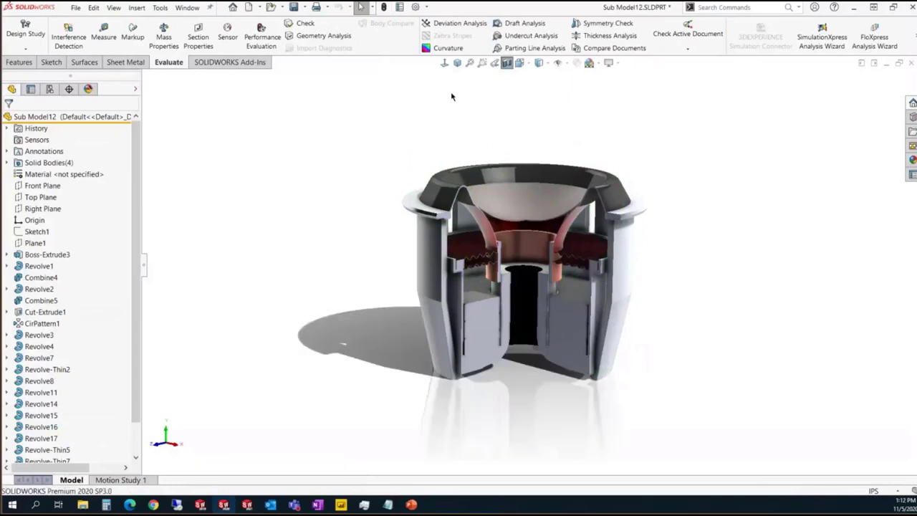
# Orbit the cut model to inspect its interior and check a cut face's area
pyautogui.scroll(-2, 583, 114)
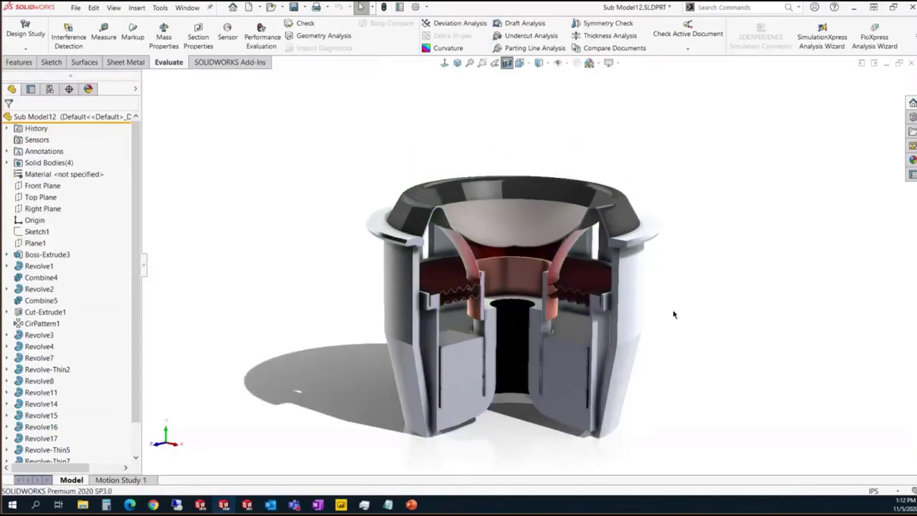
pyautogui.moveTo(678, 316); pyautogui.dragTo(658, 307, button='middle')
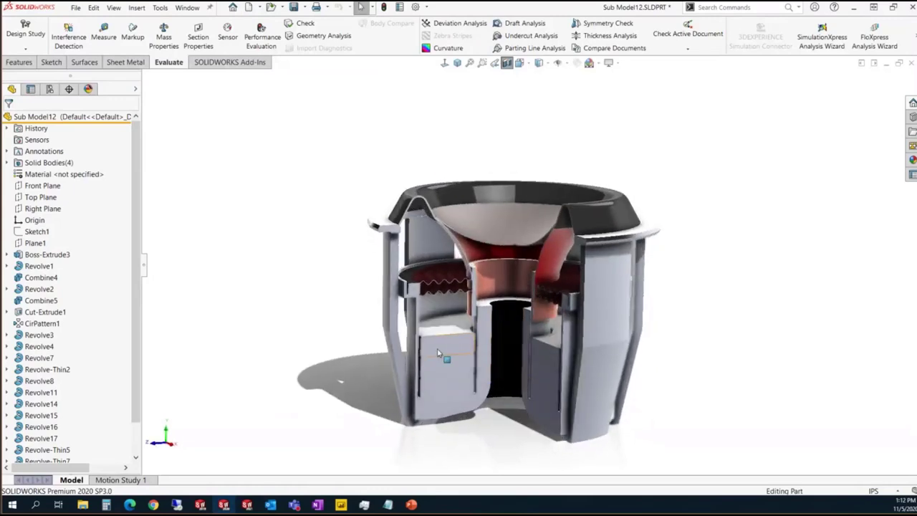
pyautogui.click(439, 352)
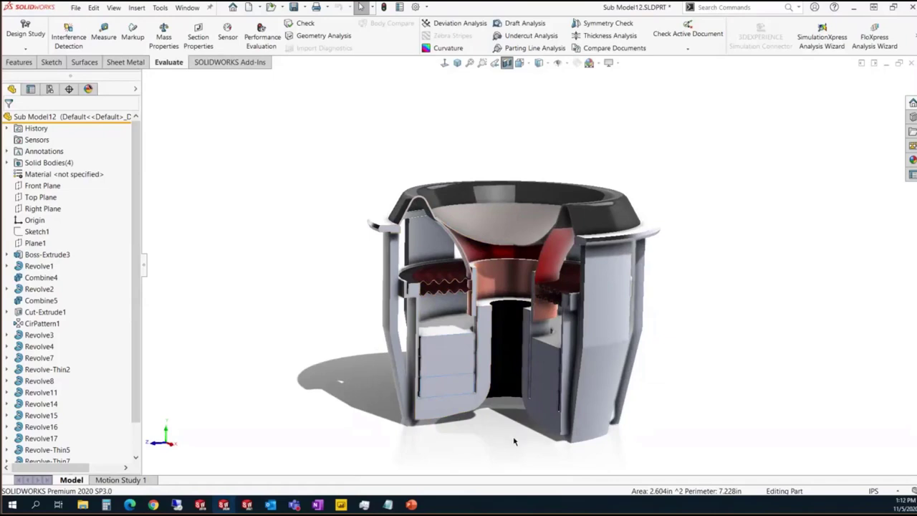
pyautogui.scroll(2, 514, 442)
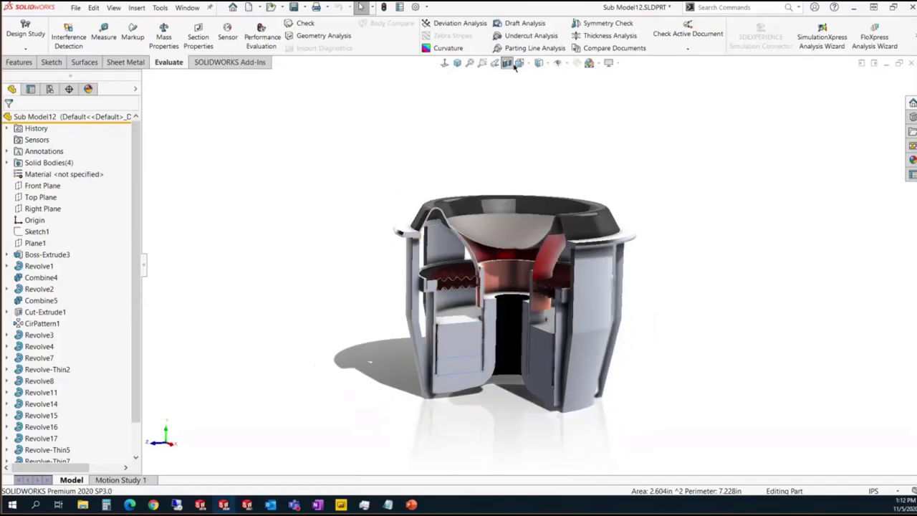
# Remove the section view and display the model shaded with edges
pyautogui.click(507, 63)
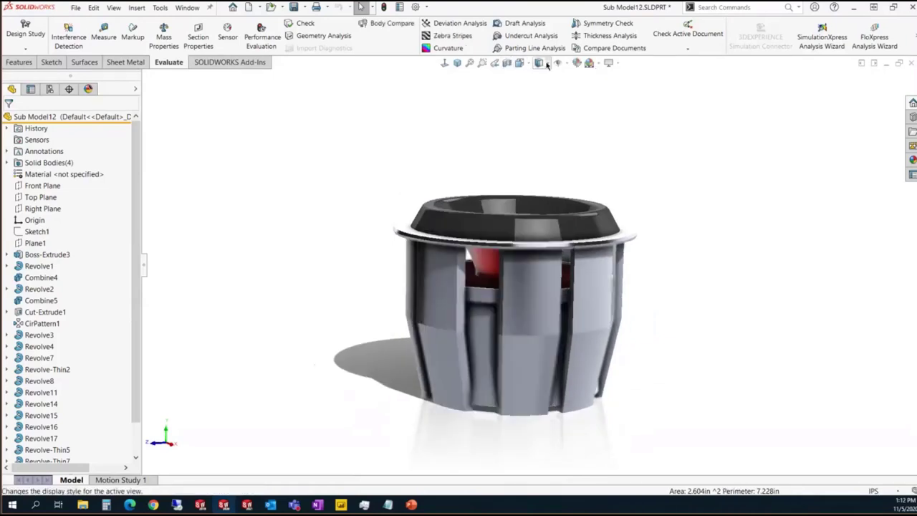
pyautogui.click(547, 64)
pyautogui.click(540, 75)
# Turn off RealView, shadows and ambient occlusion, and switch to perspective view
pyautogui.click(608, 63)
pyautogui.click(612, 76)
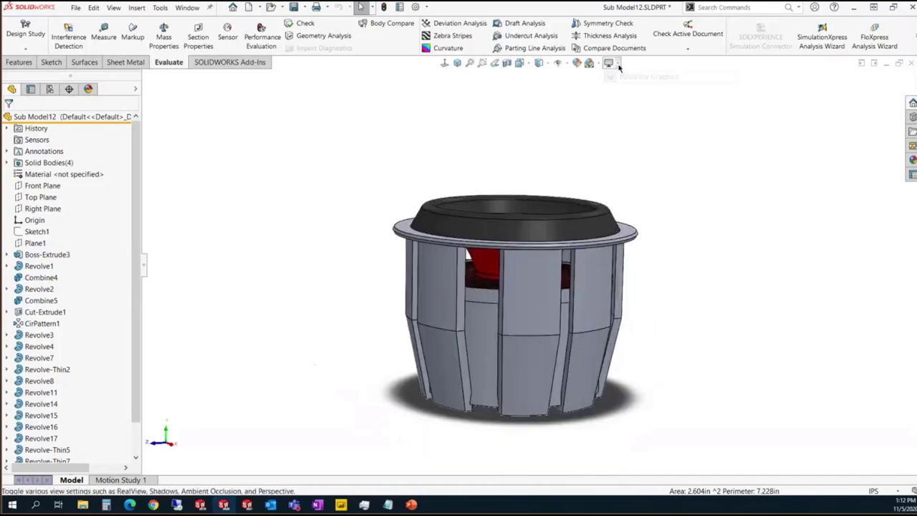
pyautogui.click(609, 63)
pyautogui.click(631, 88)
pyautogui.click(609, 63)
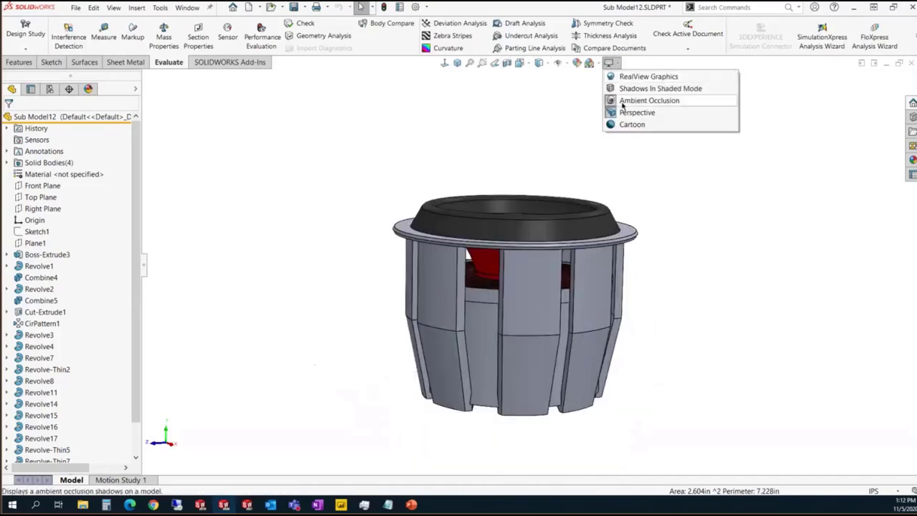
pyautogui.click(622, 101)
pyautogui.click(608, 63)
pyautogui.click(625, 112)
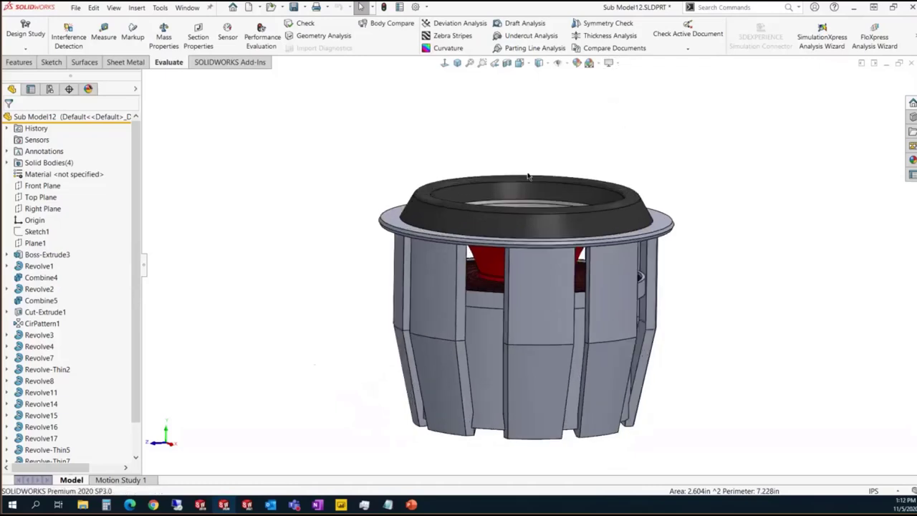
# Roll the history back to just after Boss-Extrude3 and list its two solid bodies
pyautogui.moveTo(719, 343); pyautogui.dragTo(700, 334, button='middle')
pyautogui.scroll(-1, 86, 419)
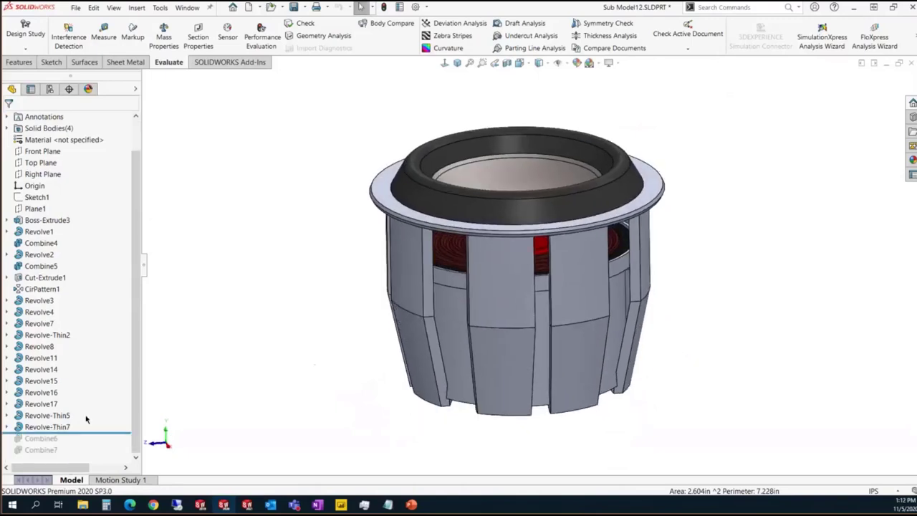
pyautogui.moveTo(80, 434); pyautogui.dragTo(75, 226)
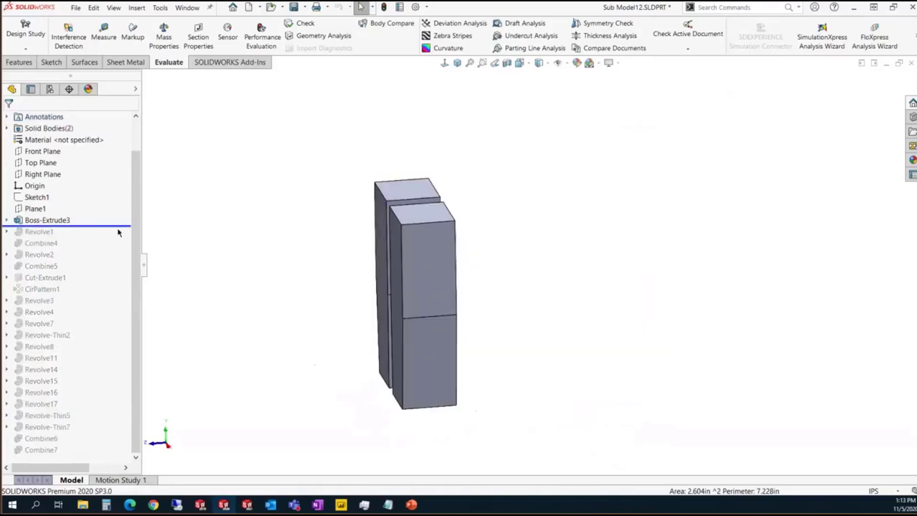
pyautogui.scroll(1, 140, 123)
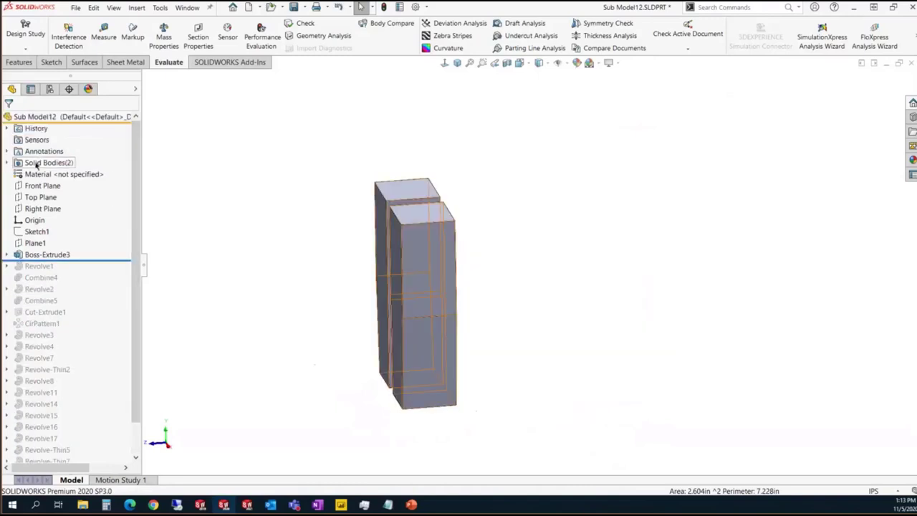
pyautogui.doubleClick(40, 163)
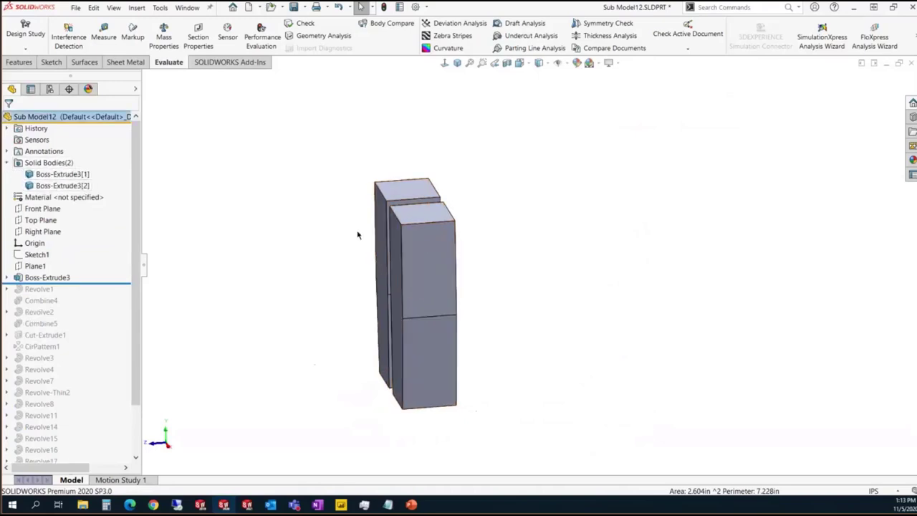
pyautogui.moveTo(358, 235); pyautogui.dragTo(438, 128, button='middle')
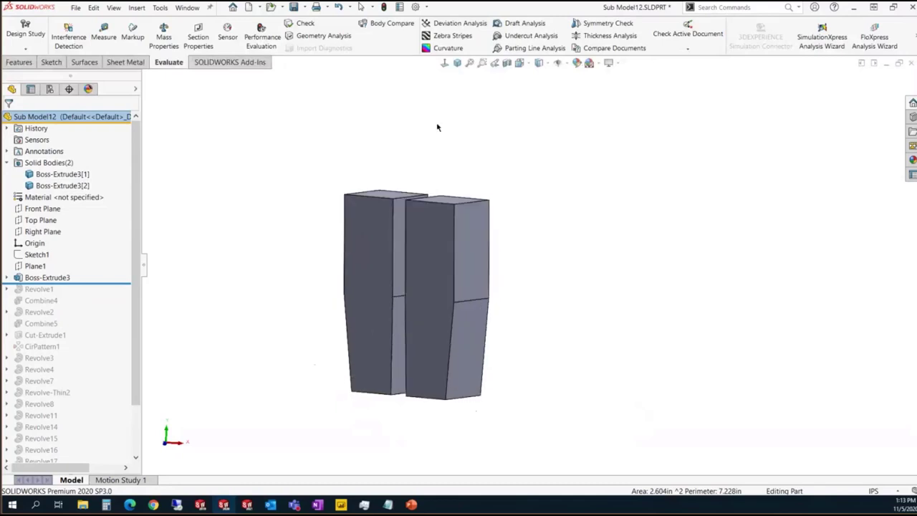
# In the FeatureManager system options, set the Solid Bodies folder to Show
pyautogui.click(416, 8)
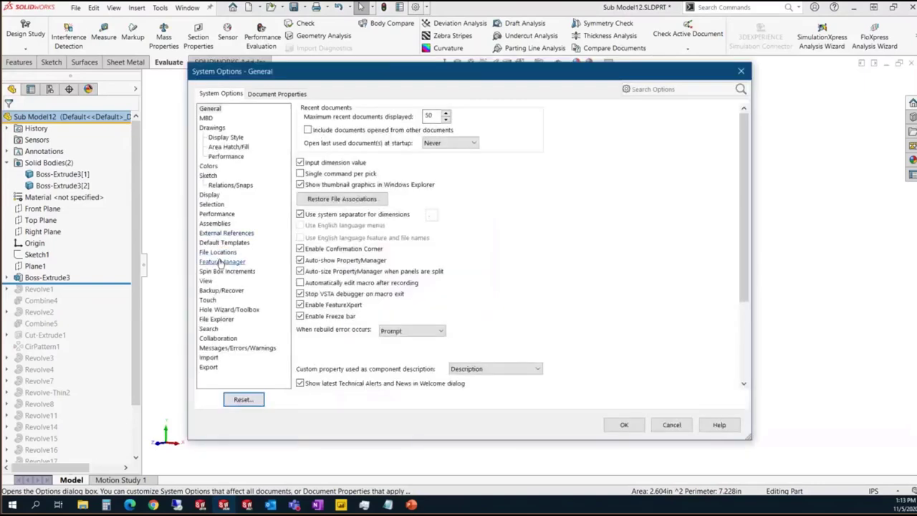
pyautogui.click(221, 263)
pyautogui.scroll(-2, 363, 266)
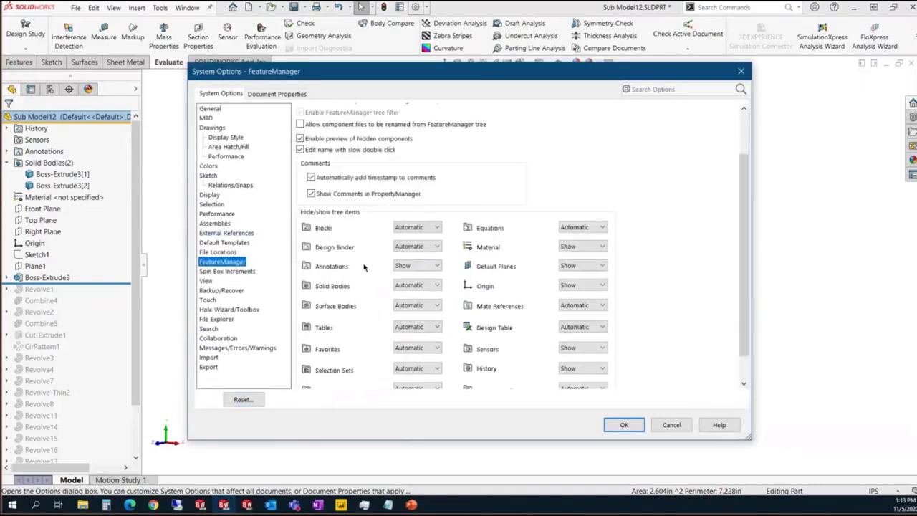
pyautogui.click(437, 286)
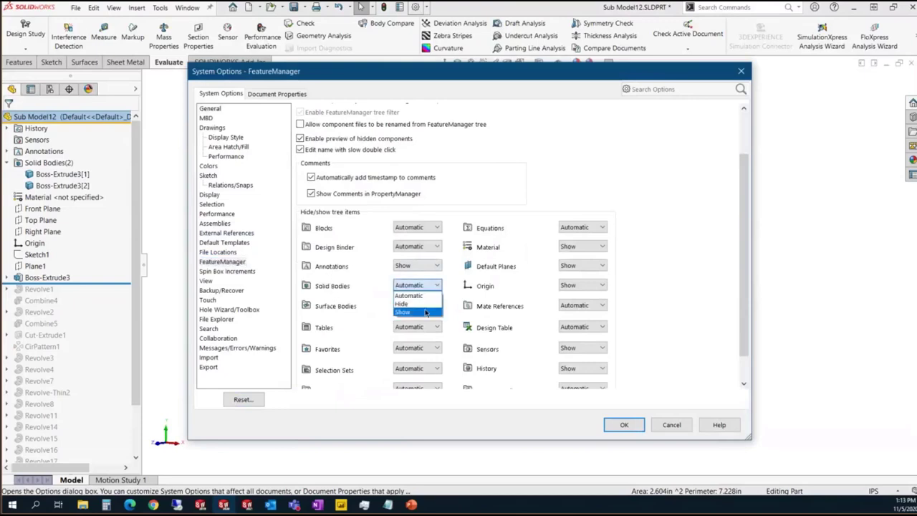
pyautogui.click(426, 313)
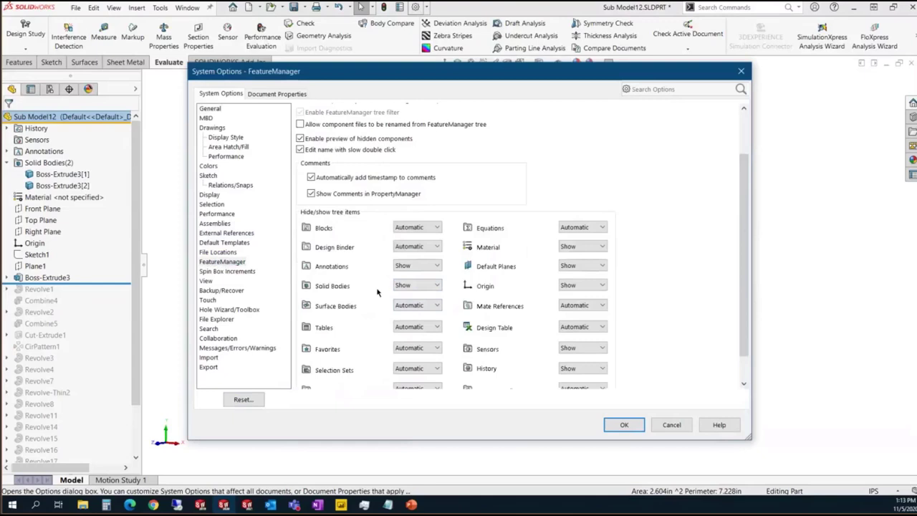
pyautogui.click(625, 425)
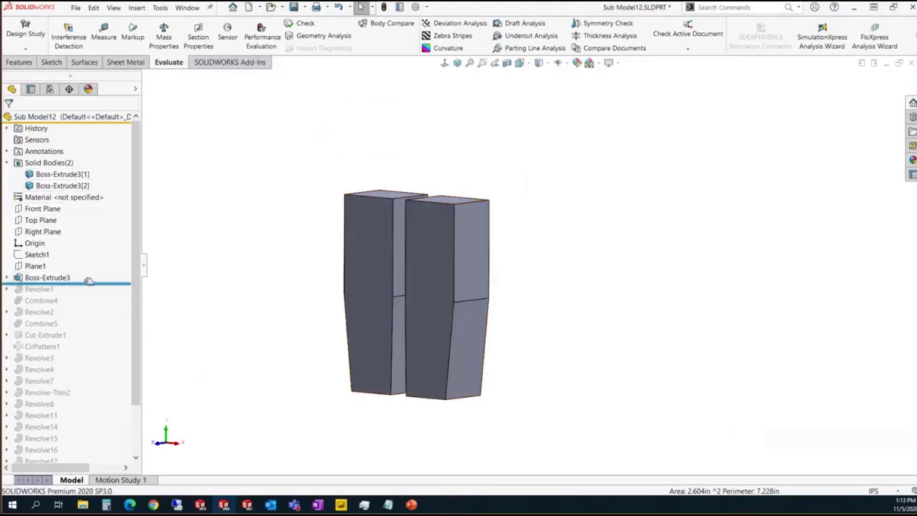
# Roll the history forward past Revolve1 to just after Combine4
pyautogui.moveTo(88, 282); pyautogui.dragTo(92, 293)
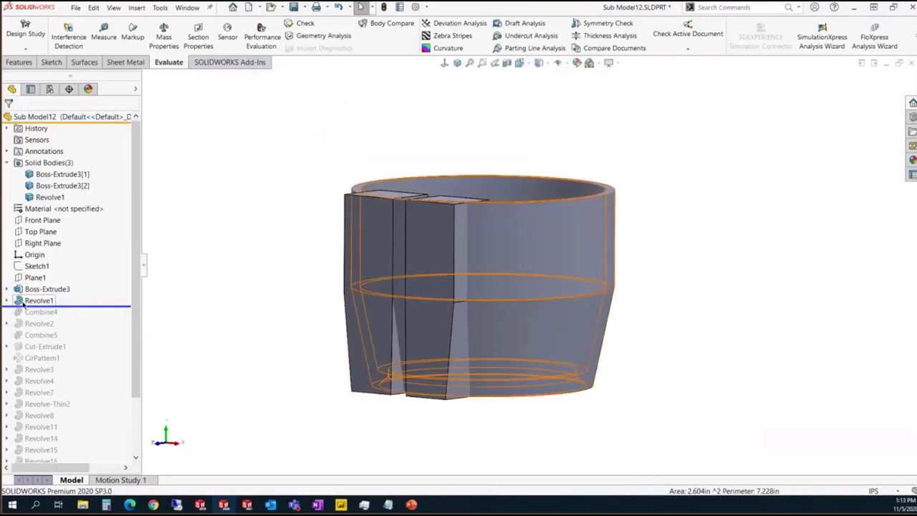
pyautogui.moveTo(22, 303)
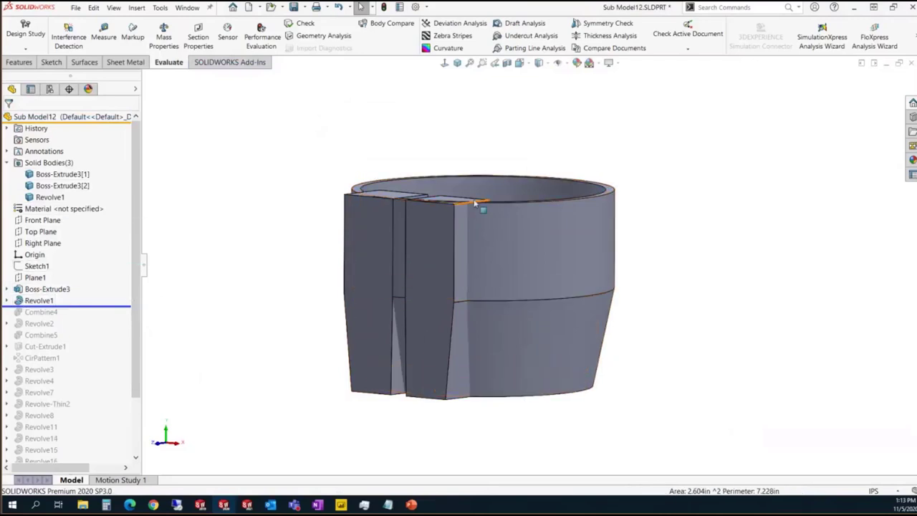
pyautogui.moveTo(471, 160)
pyautogui.mouseDown(button='middle')
pyautogui.moveTo(461, 338)
pyautogui.moveTo(467, 160)
pyautogui.mouseUp(button='middle')
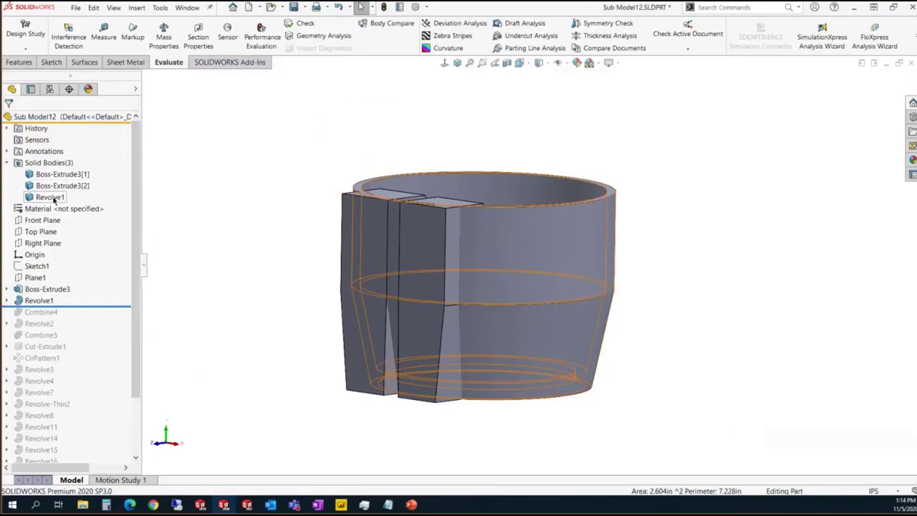
pyautogui.click(85, 305)
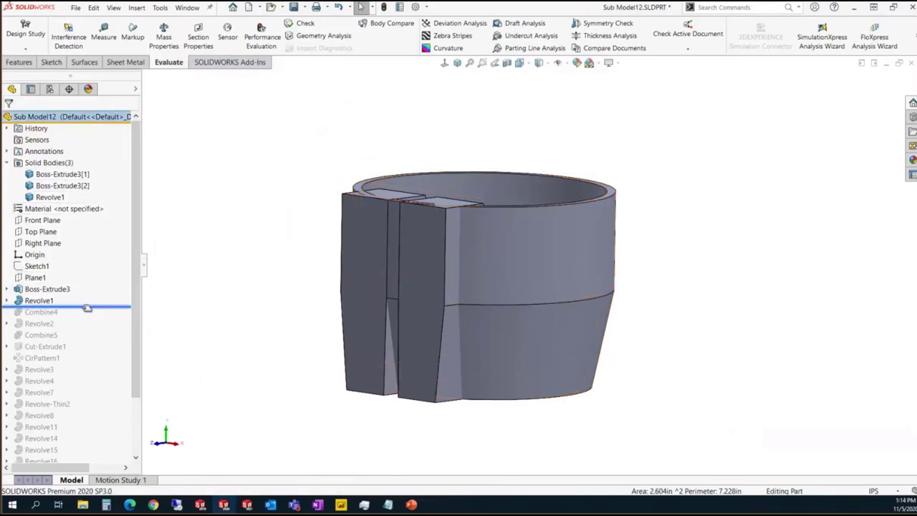
pyautogui.moveTo(86, 309); pyautogui.dragTo(83, 317)
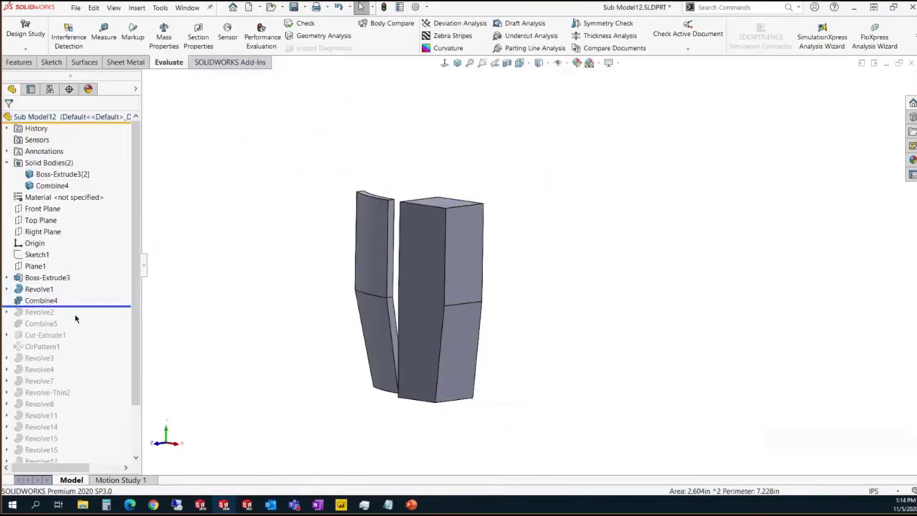
pyautogui.moveTo(355, 253); pyautogui.dragTo(499, 298, button='middle')
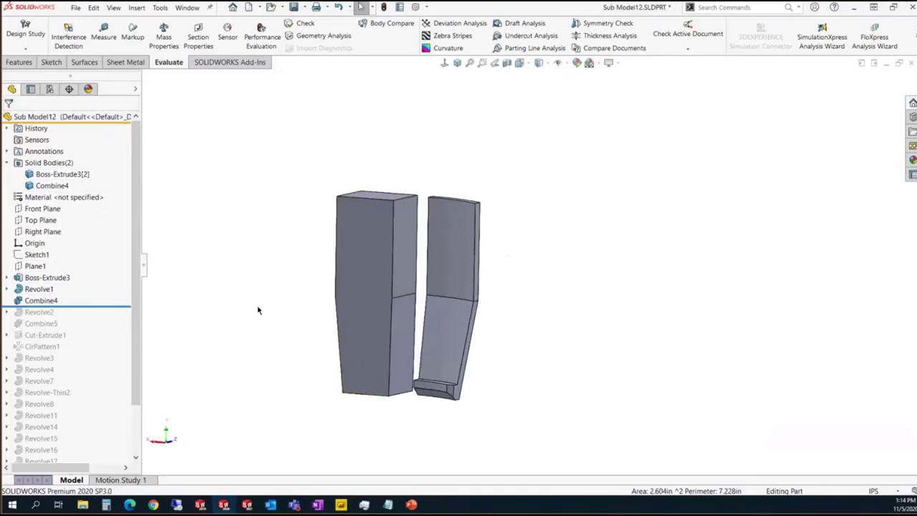
# Review Combine4's Common-bodies definition and accept it unchanged
pyautogui.click(18, 301)
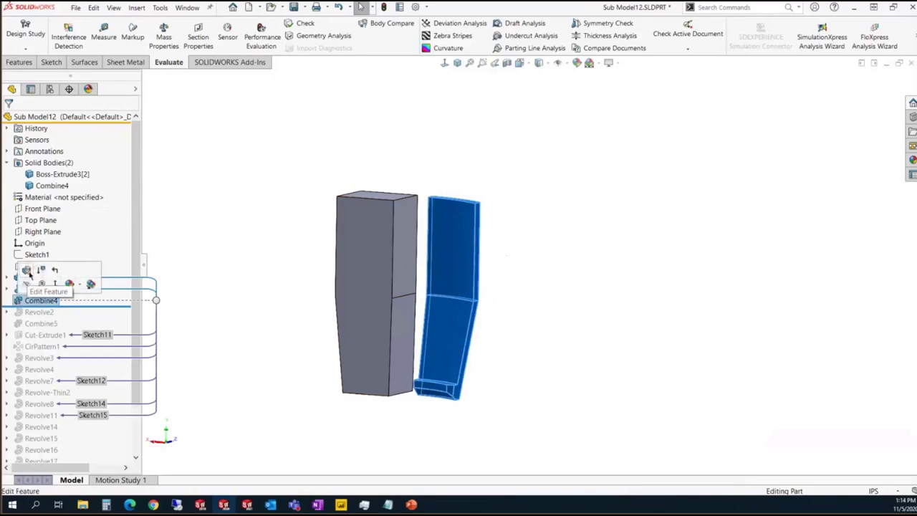
pyautogui.click(27, 269)
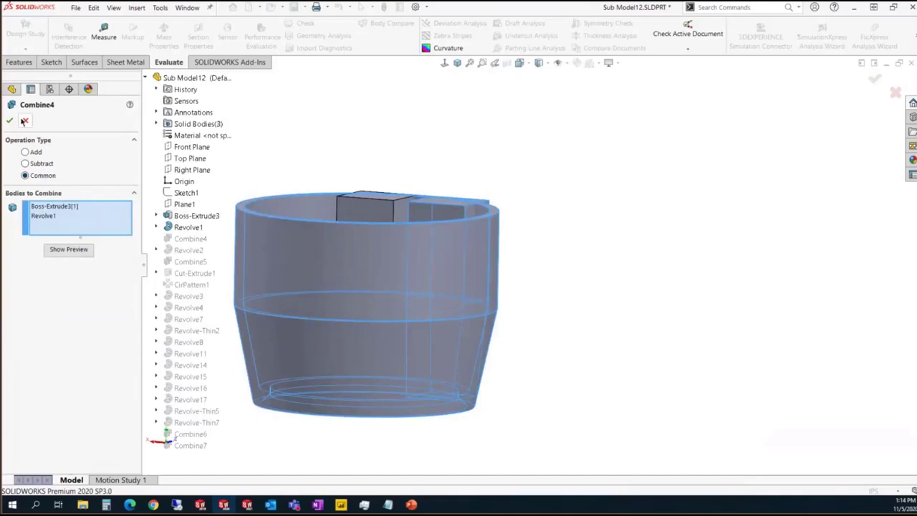
pyautogui.click(10, 120)
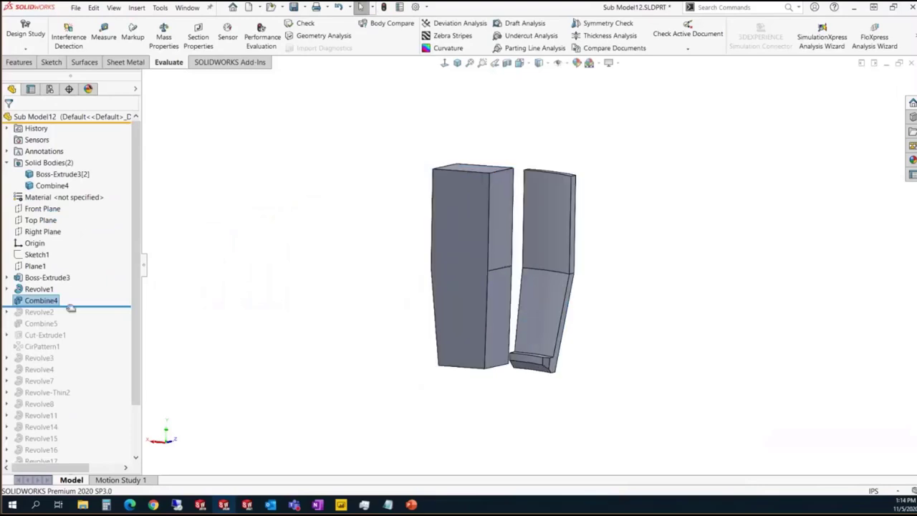
# Roll forward through CirPattern1, Revolve3, Revolve4 and the remaining revolves to Revolve-Thin7
pyautogui.moveTo(76, 307); pyautogui.dragTo(112, 352)
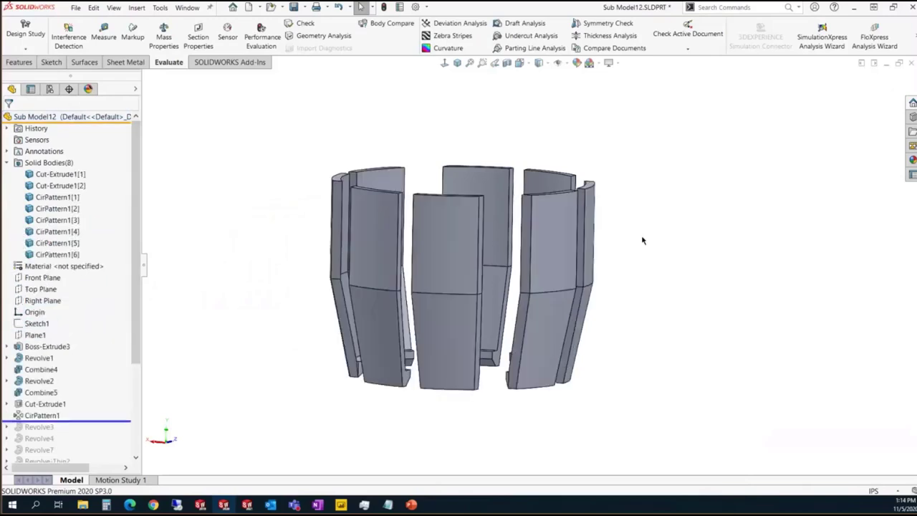
pyautogui.moveTo(633, 233); pyautogui.dragTo(611, 336, button='middle')
pyautogui.scroll(-4, 86, 323)
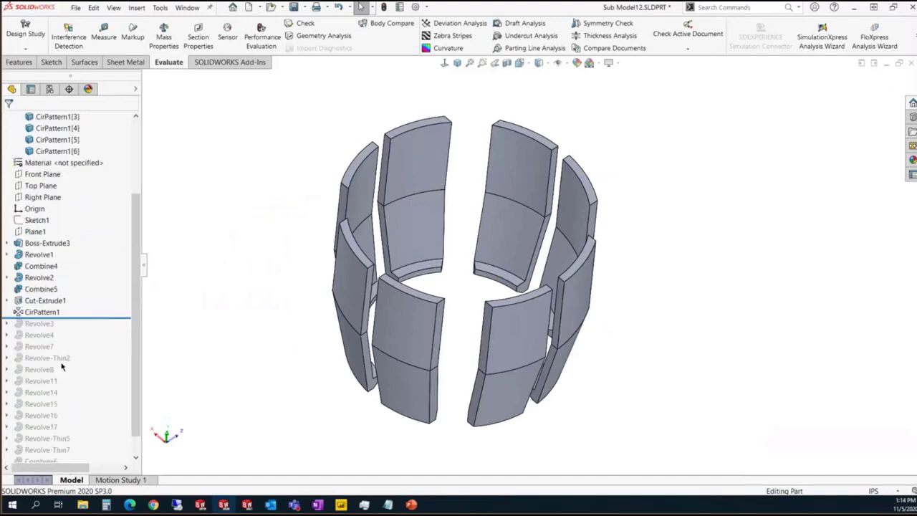
pyautogui.moveTo(104, 299); pyautogui.dragTo(104, 307)
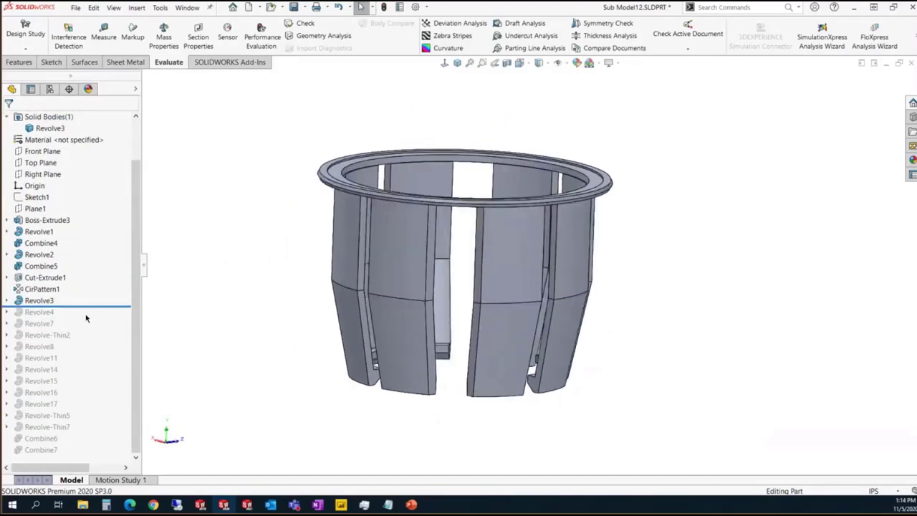
pyautogui.moveTo(87, 307); pyautogui.dragTo(88, 319)
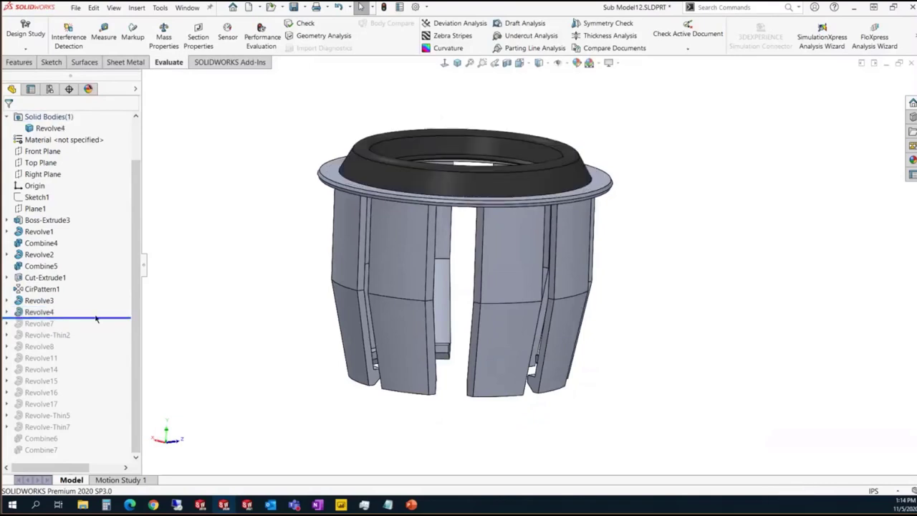
pyautogui.moveTo(97, 318); pyautogui.dragTo(89, 352)
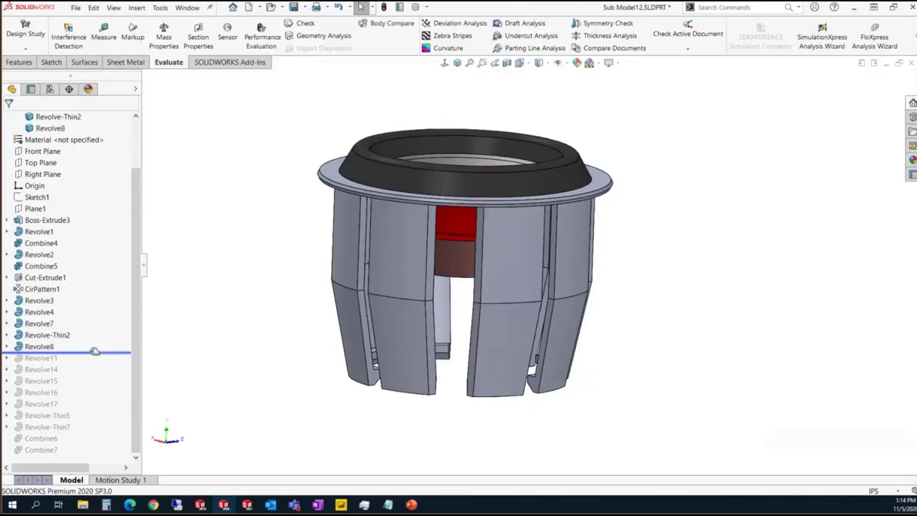
pyautogui.moveTo(94, 351); pyautogui.dragTo(96, 432)
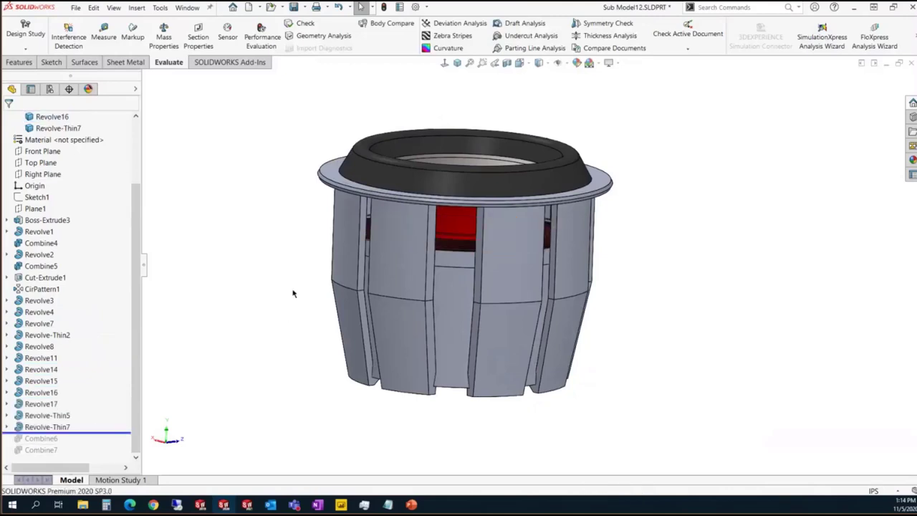
pyautogui.moveTo(294, 293); pyautogui.dragTo(229, 195, button='middle')
pyautogui.rightClick(228, 263)
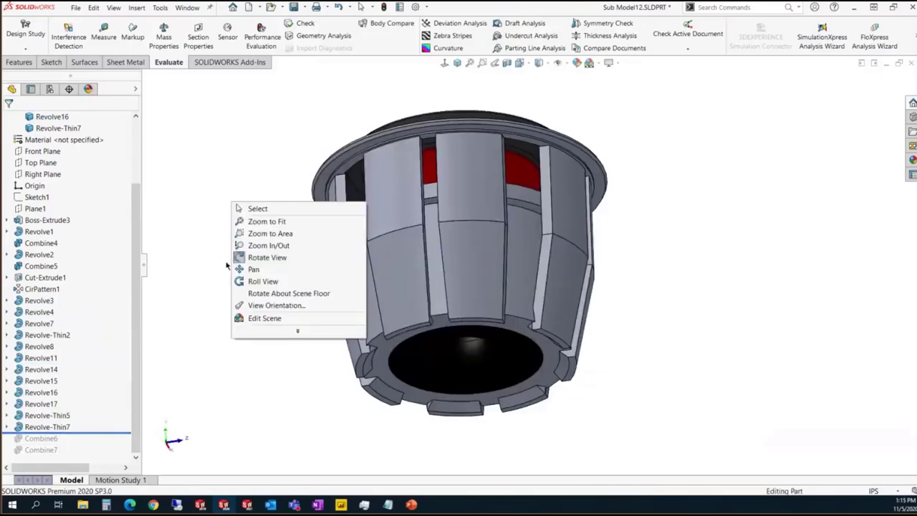
pyautogui.press('Escape')
pyautogui.moveTo(133, 199); pyautogui.dragTo(133, 140)
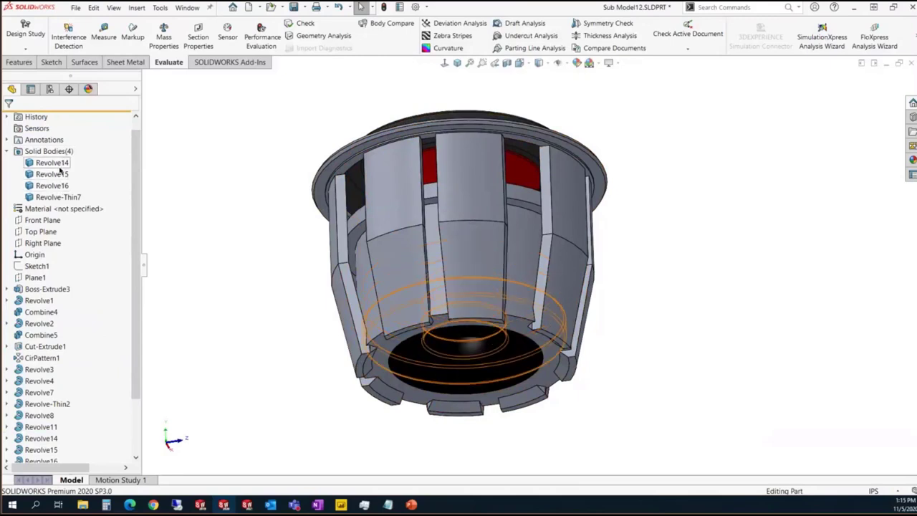
pyautogui.moveTo(280, 199); pyautogui.dragTo(293, 286, button='middle')
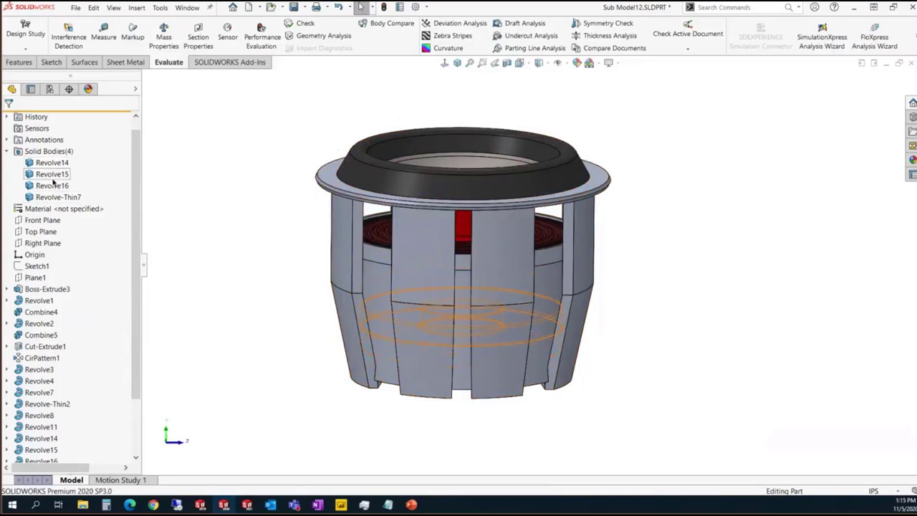
pyautogui.click(56, 164)
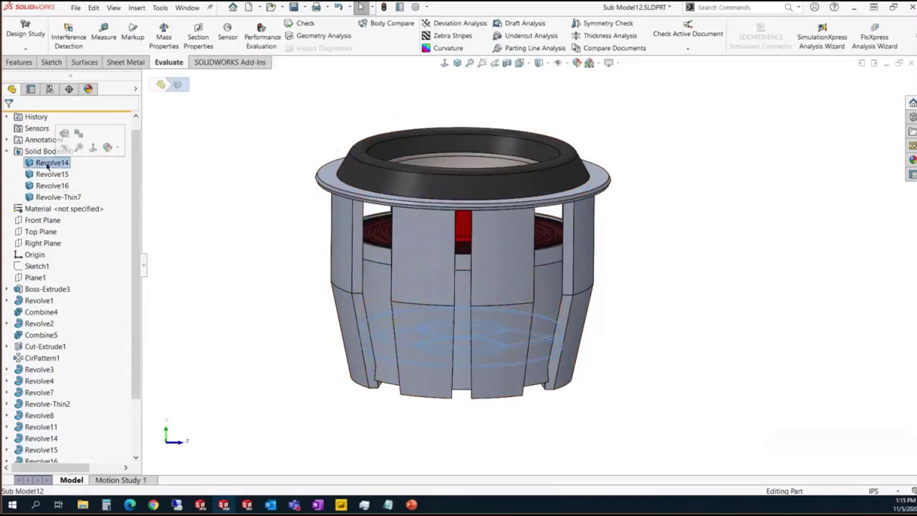
# Rename the Revolve14, Revolve15 and Revolve16 bodies to Maget1, Magnet2 and Magnet3
pyautogui.click(56, 164)
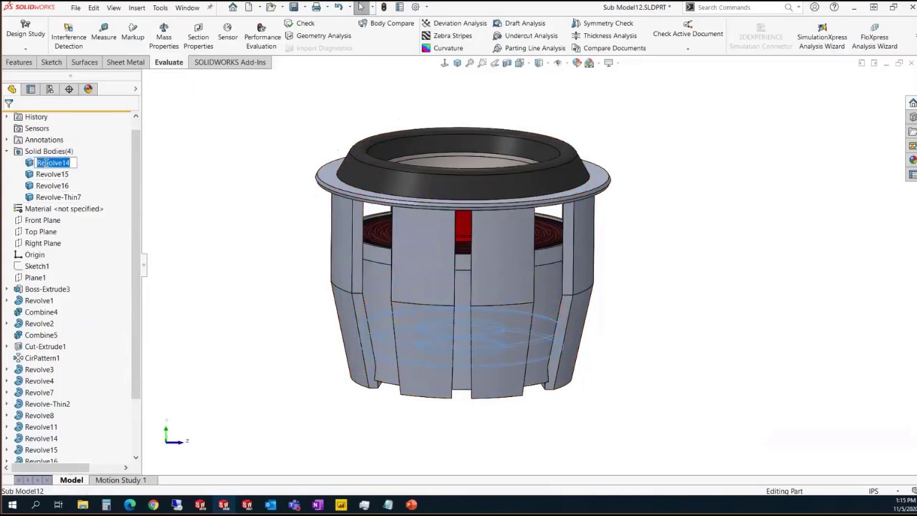
pyautogui.write('Magnet1')
pyautogui.click(56, 176)
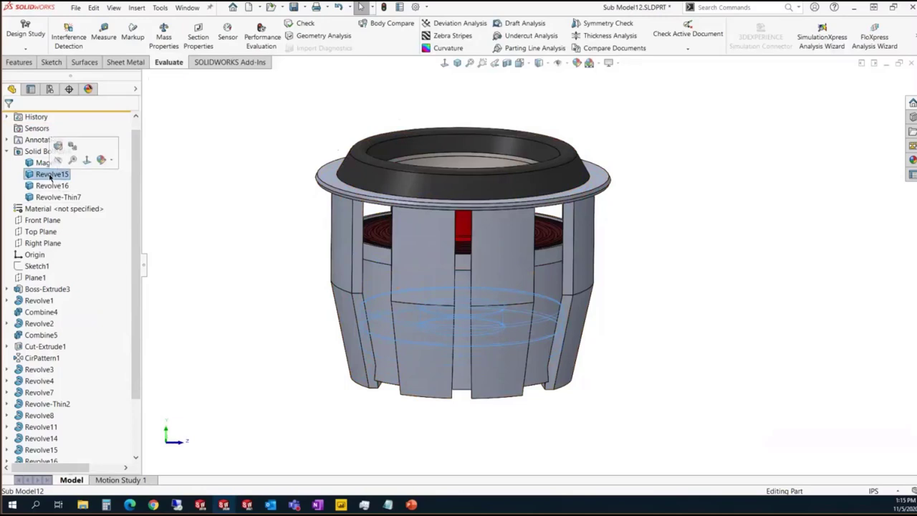
pyautogui.click(56, 176)
pyautogui.write('Magnet1')
pyautogui.click(47, 186)
pyautogui.click(48, 186)
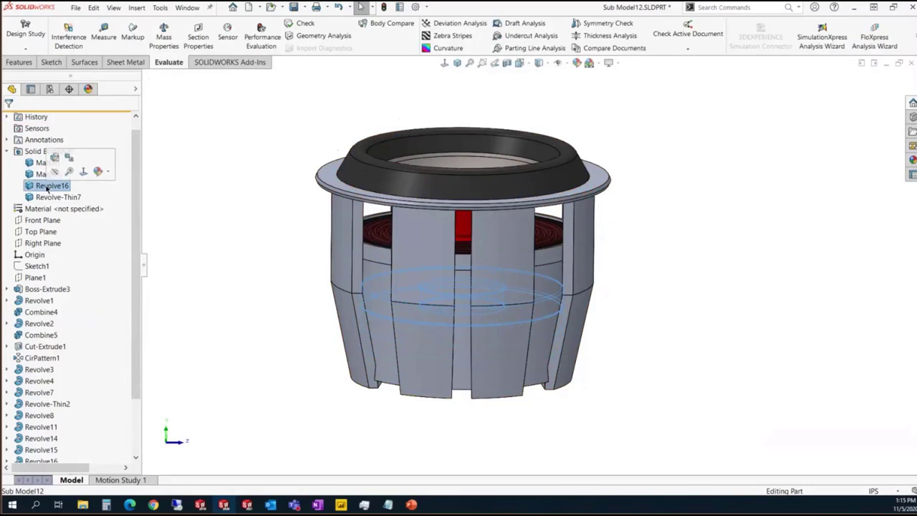
pyautogui.write('Magnet3')
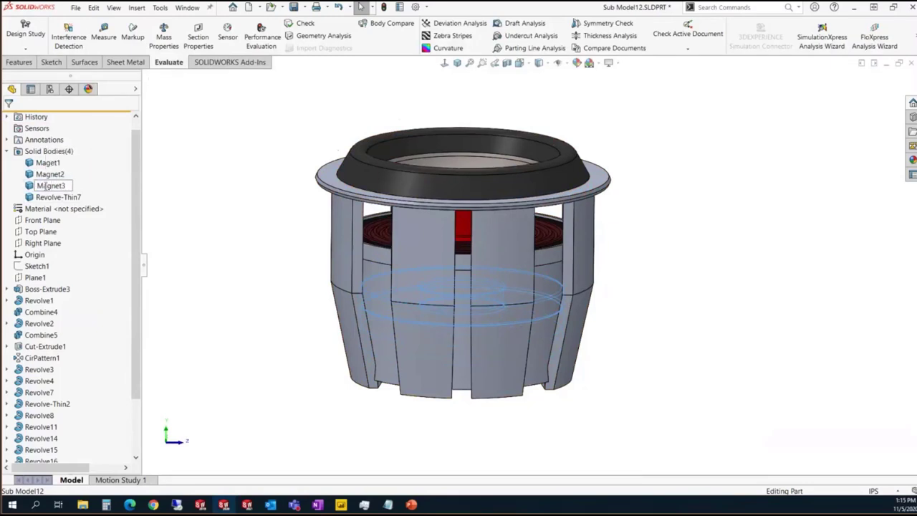
pyautogui.press('Return')
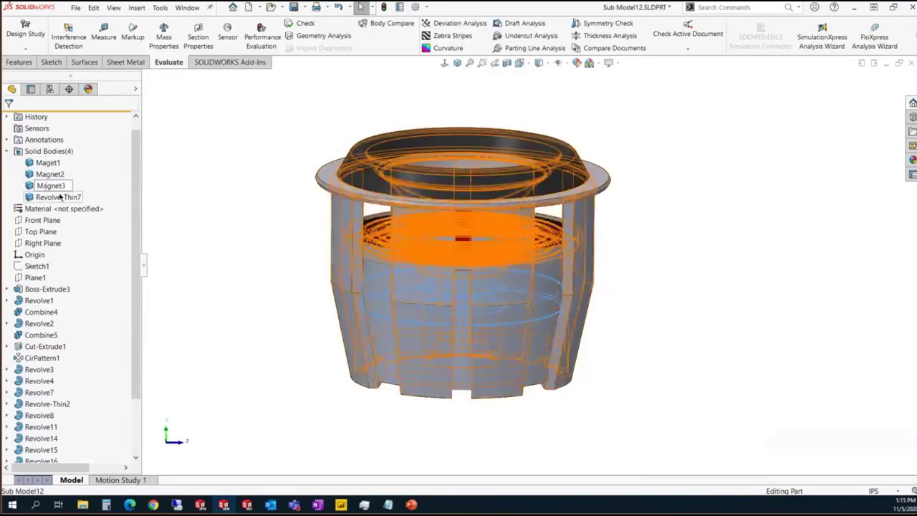
pyautogui.click(59, 197)
pyautogui.click(215, 244)
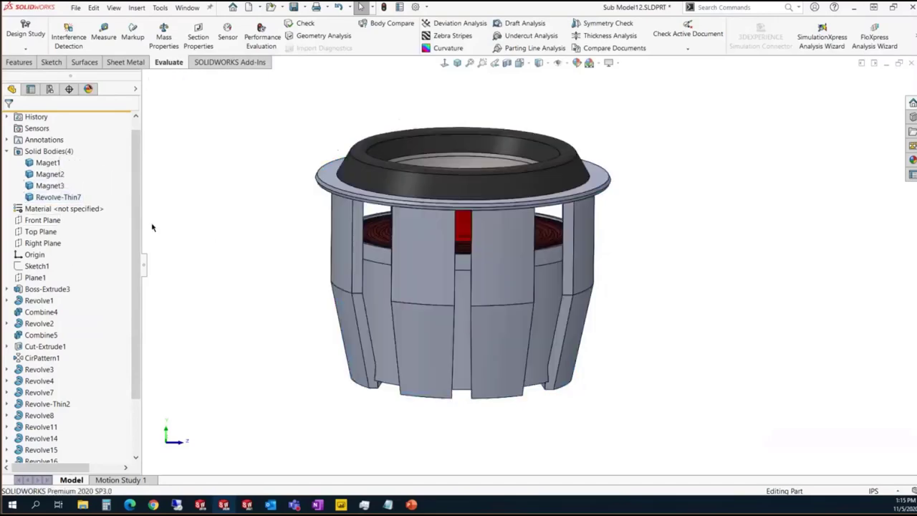
# Roll the history forward to include Combine6, then back before it
pyautogui.click(59, 197)
pyautogui.click(182, 191)
pyautogui.scroll(-2, 137, 227)
pyautogui.scroll(-1, 137, 227)
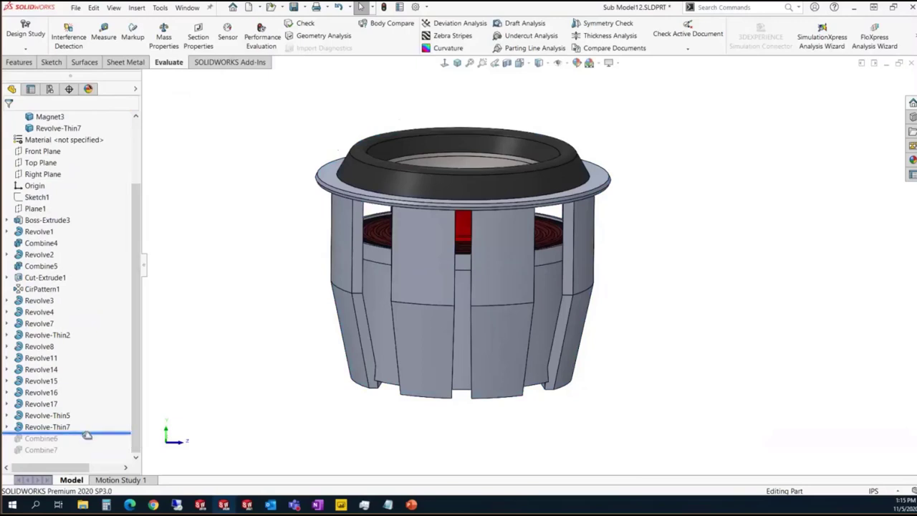
pyautogui.moveTo(87, 435); pyautogui.dragTo(85, 441)
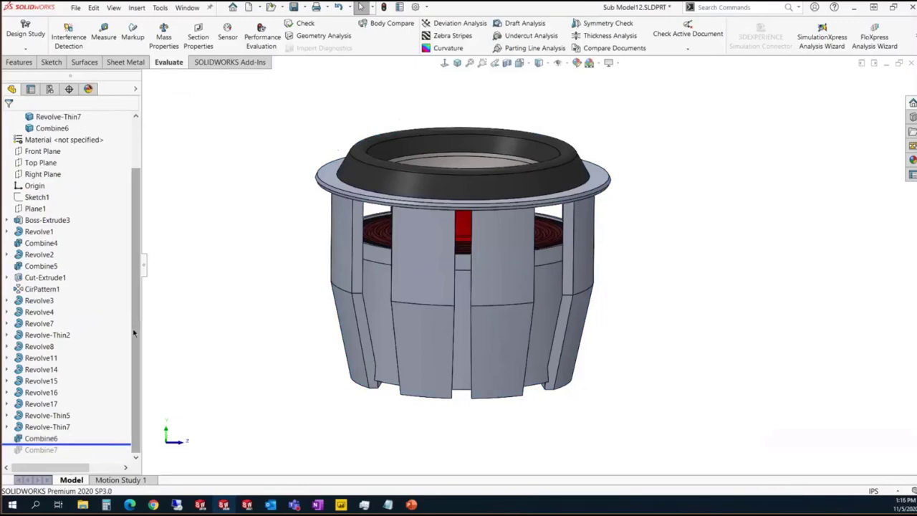
pyautogui.scroll(2, 135, 331)
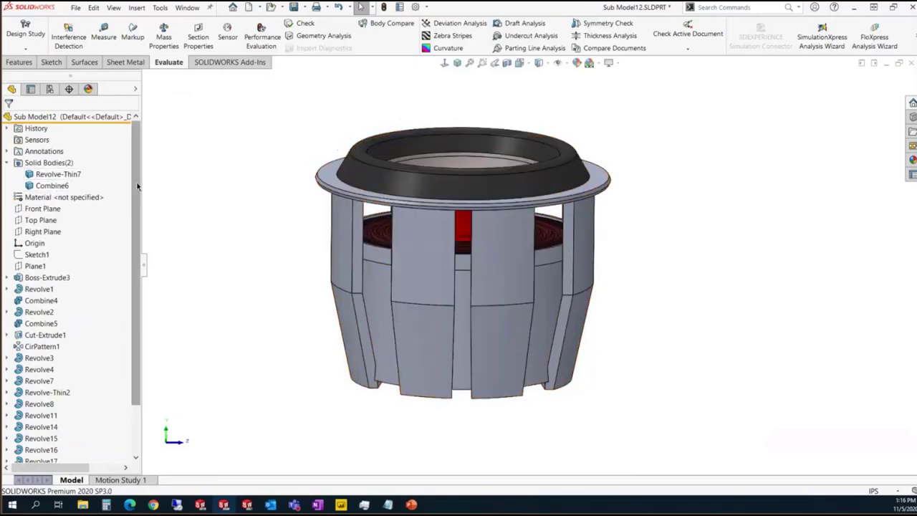
pyautogui.moveTo(137, 186); pyautogui.dragTo(139, 246)
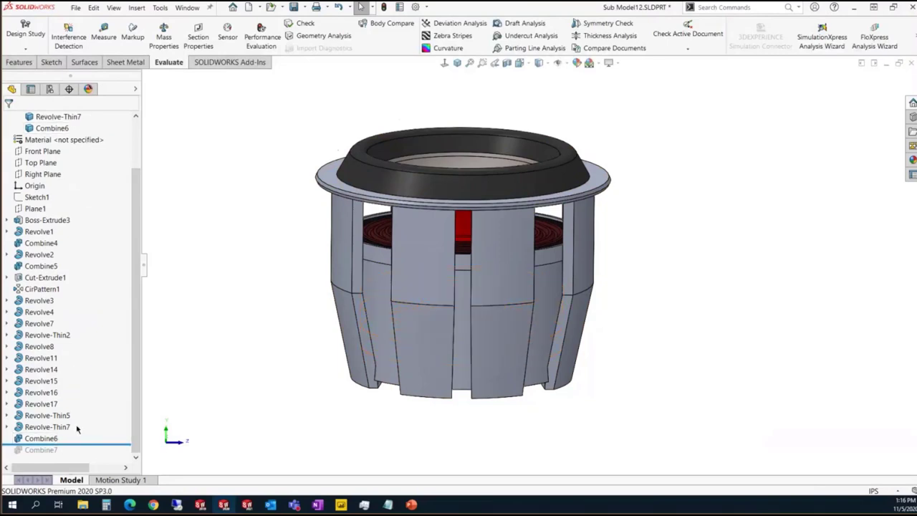
pyautogui.moveTo(75, 444); pyautogui.dragTo(74, 434)
# Drag the rollback bar to the bottom of the tree, past Combine7
pyautogui.scroll(2, 133, 235)
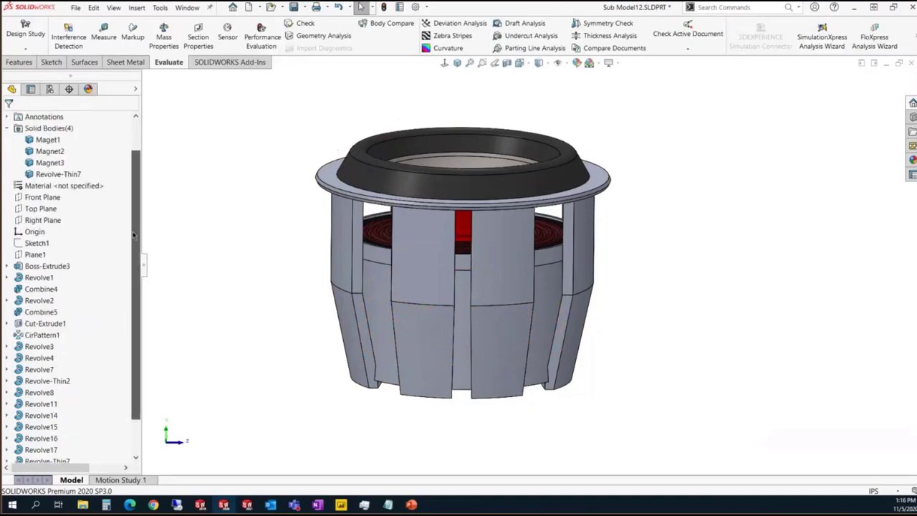
pyautogui.scroll(1, 133, 235)
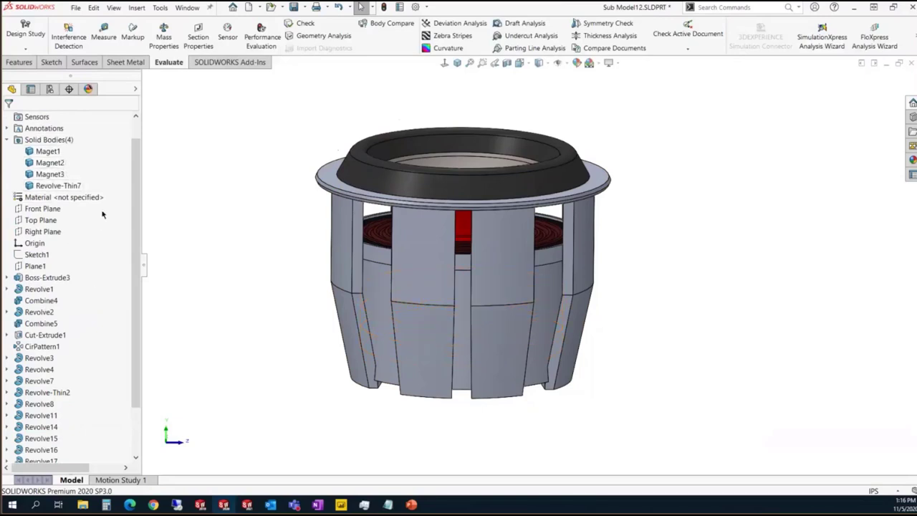
pyautogui.scroll(-2, 138, 233)
pyautogui.scroll(-3, 137, 233)
pyautogui.moveTo(108, 457)
pyautogui.mouseDown()
pyautogui.moveTo(109, 431)
pyautogui.moveTo(95, 455)
pyautogui.mouseUp()
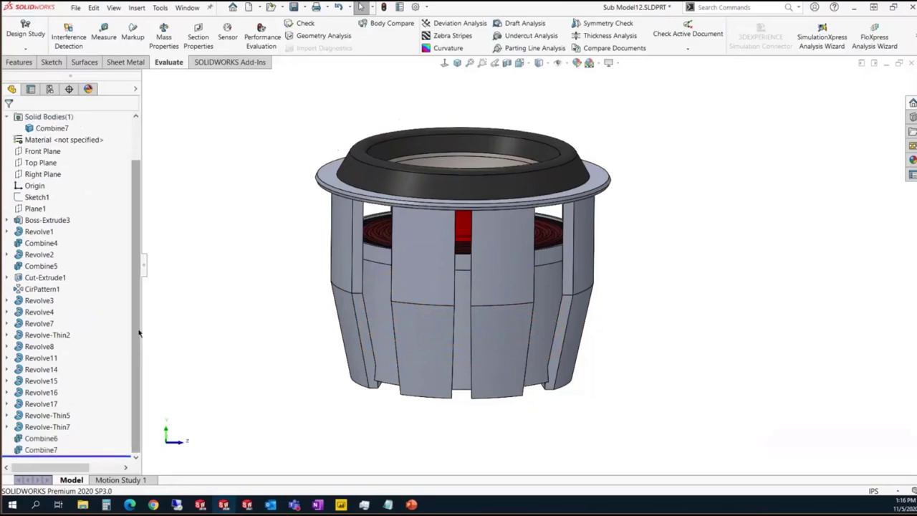
pyautogui.scroll(3, 138, 303)
pyautogui.scroll(1, 138, 302)
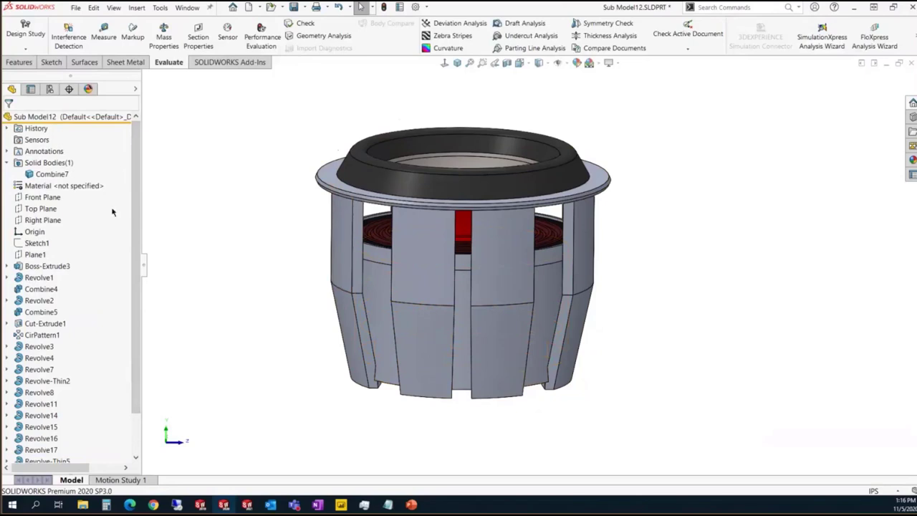
# Flip to the underside view, then orbit and zoom onto the top opening and toothed rim
pyautogui.click(60, 174)
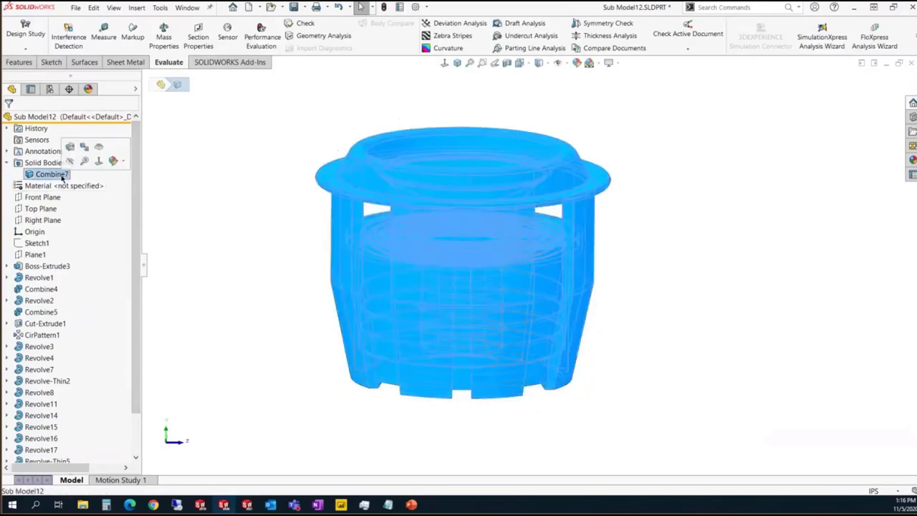
pyautogui.click(248, 205)
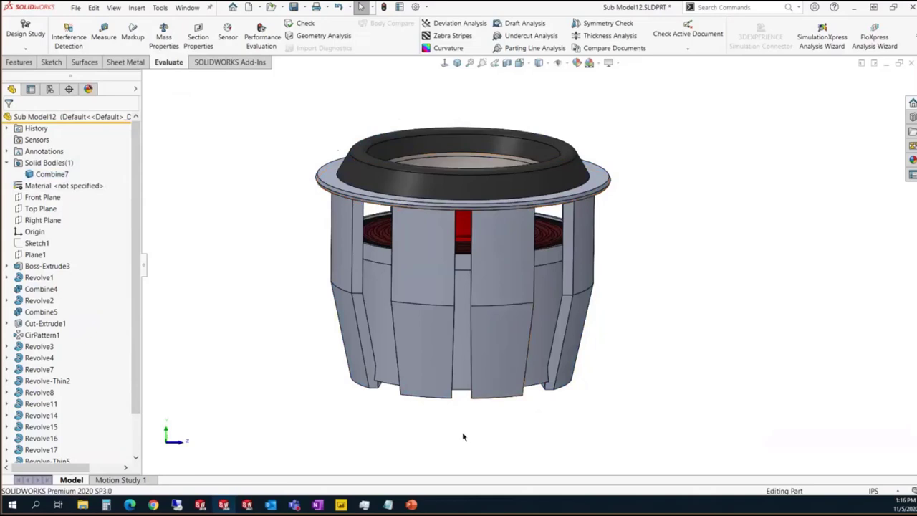
pyautogui.hotkey('ctrl', '6')
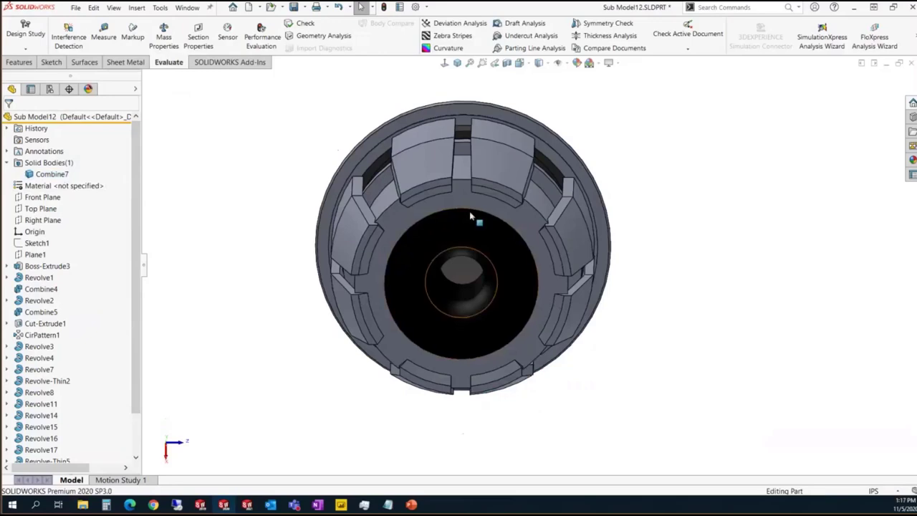
pyautogui.scroll(-2, 502, 229)
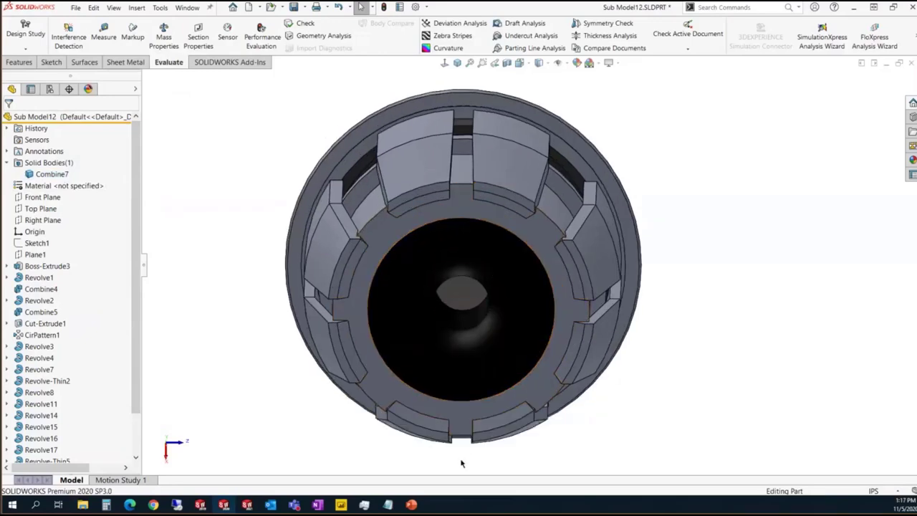
pyautogui.moveTo(462, 464); pyautogui.dragTo(533, 347, button='middle')
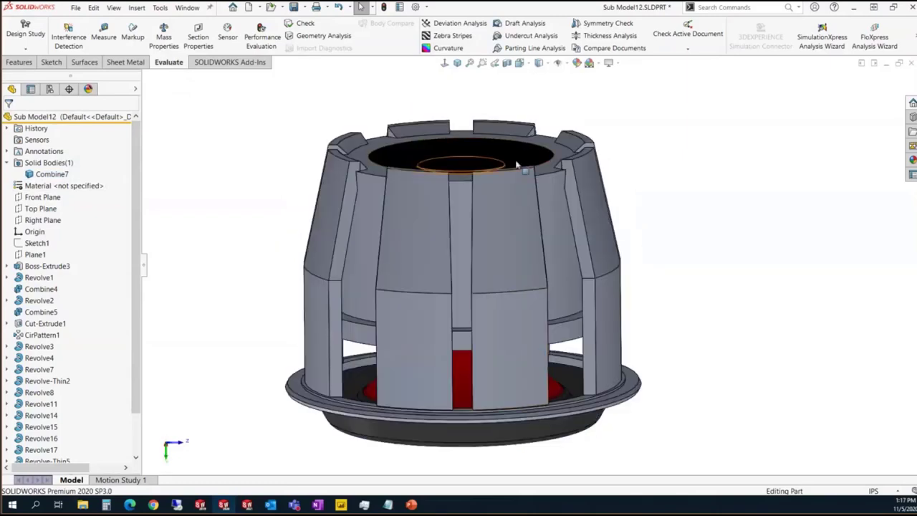
pyautogui.press('Down')
pyautogui.press('Down')
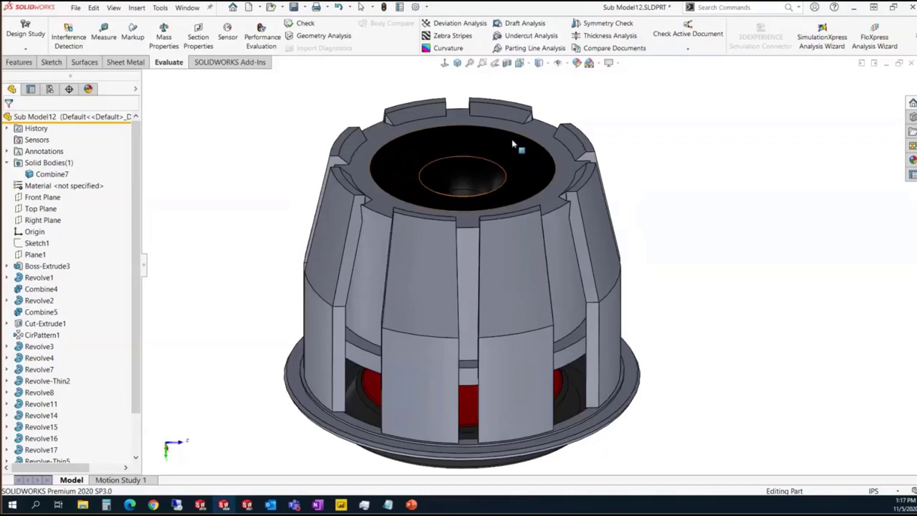
pyautogui.scroll(-3, 494, 108)
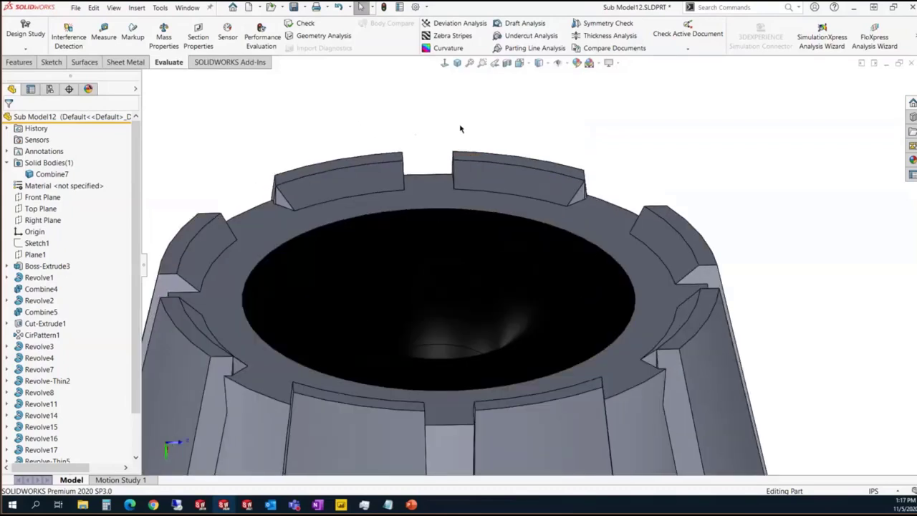
pyautogui.moveTo(466, 133); pyautogui.dragTo(468, 139, button='middle')
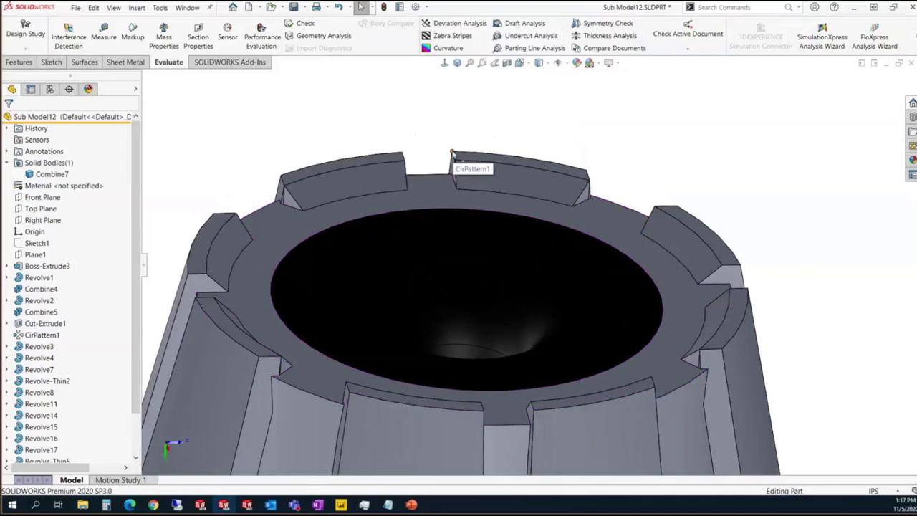
# Measure the distance between two tooth corners on the rim
pyautogui.click(452, 153)
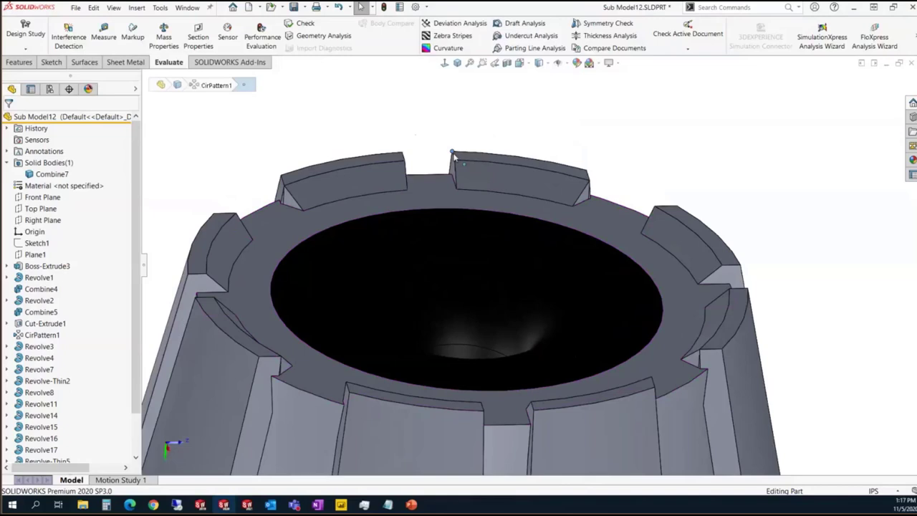
pyautogui.keyDown('ctrl'); pyautogui.click(533, 415); pyautogui.keyUp('ctrl')
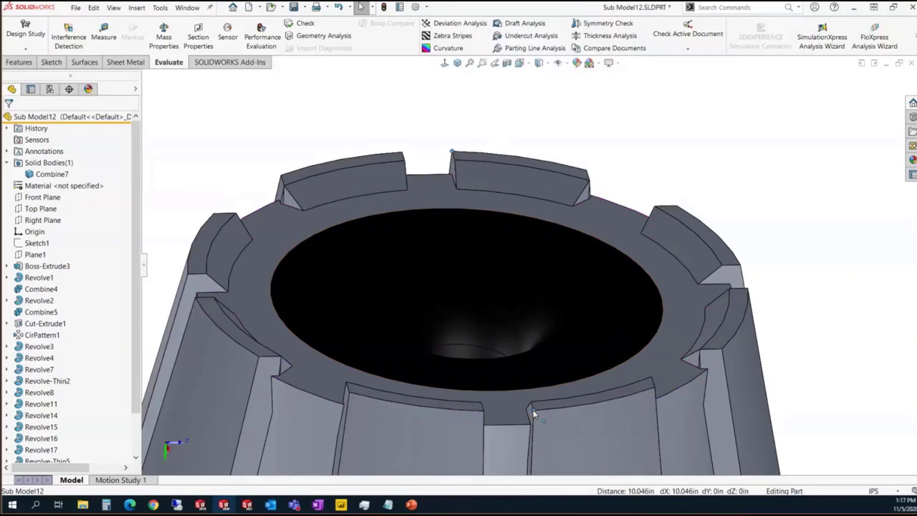
pyautogui.click(534, 414)
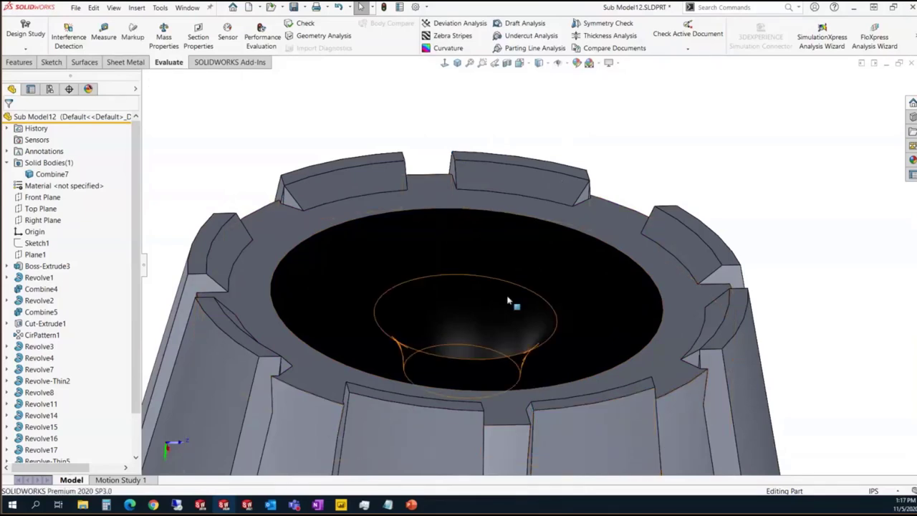
# Measure from a rim point to a slot corner, reading 9.881in
pyautogui.scroll(3, 624, 134)
pyautogui.moveTo(600, 153); pyautogui.dragTo(542, 212, button='middle')
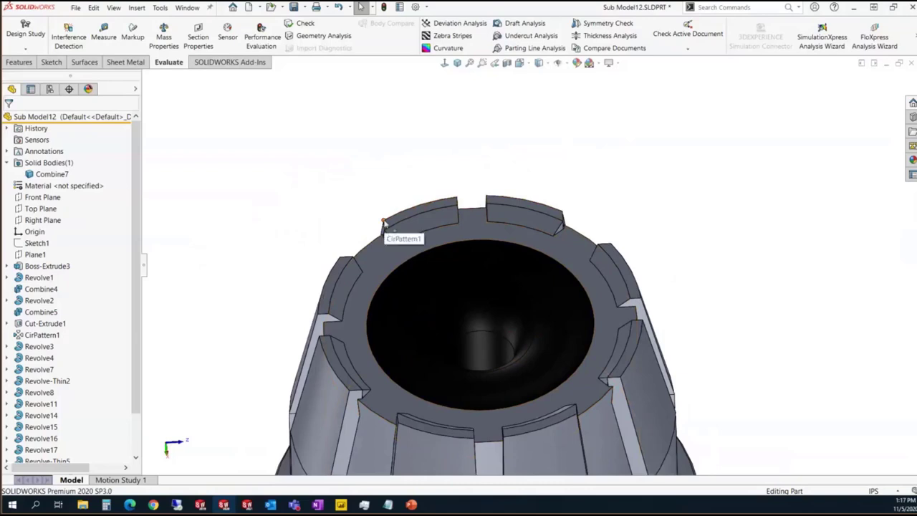
pyautogui.click(385, 224)
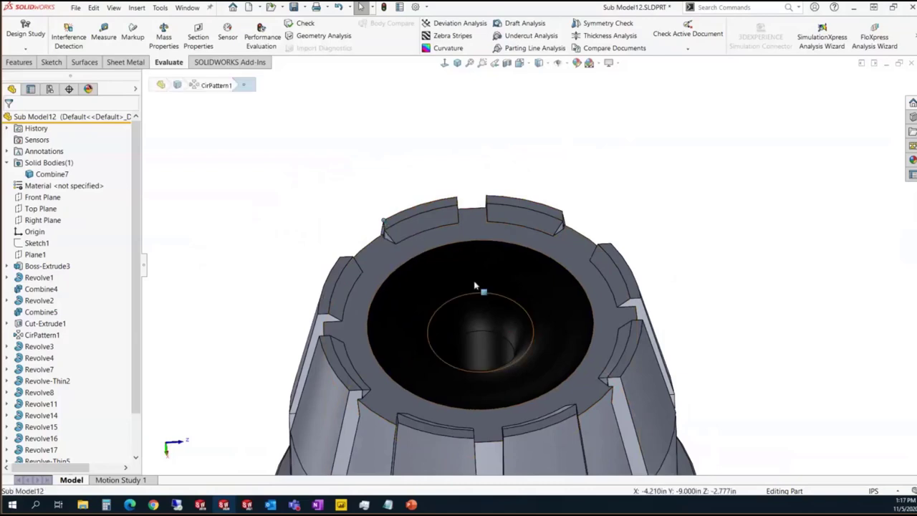
pyautogui.keyDown('ctrl'); pyautogui.click(621, 379); pyautogui.keyUp('ctrl')
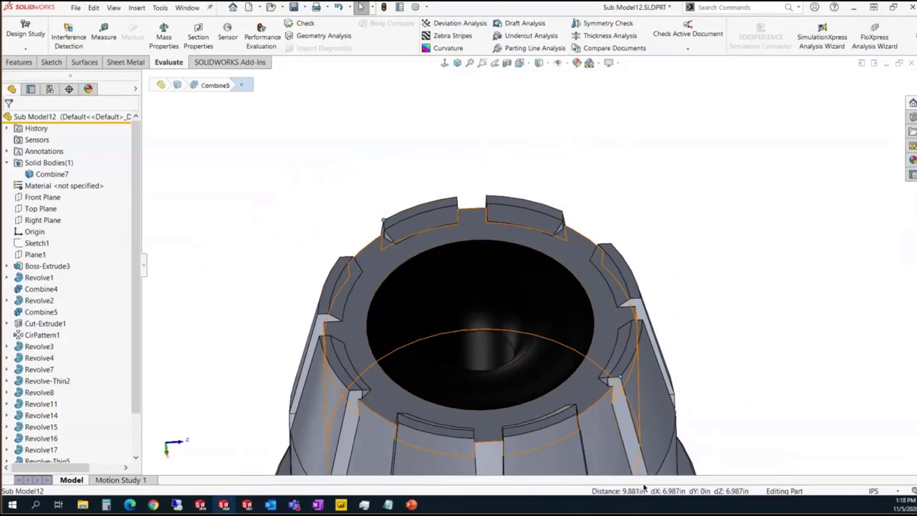
# Return Sub Model12 to isometric, save it, and open the file-open dialog on Webcast Models
pyautogui.press('Escape')
pyautogui.scroll(4, 484, 422)
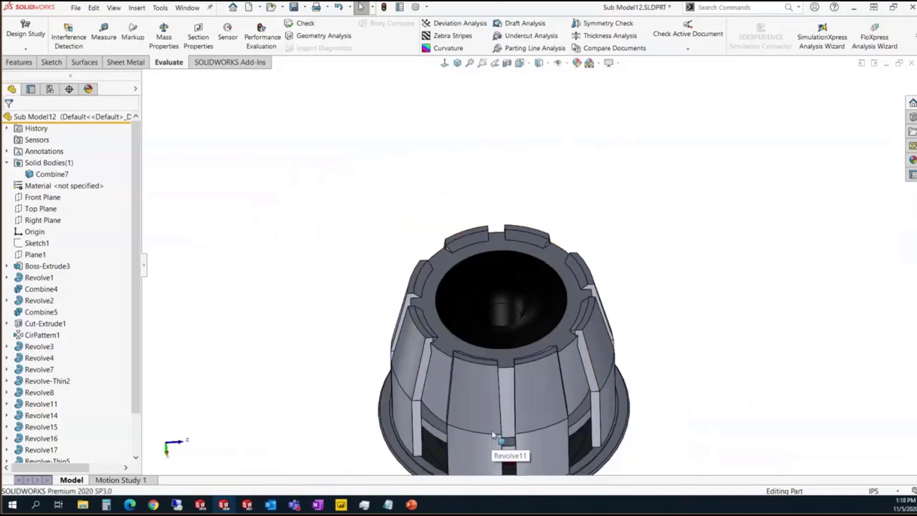
pyautogui.click(457, 63)
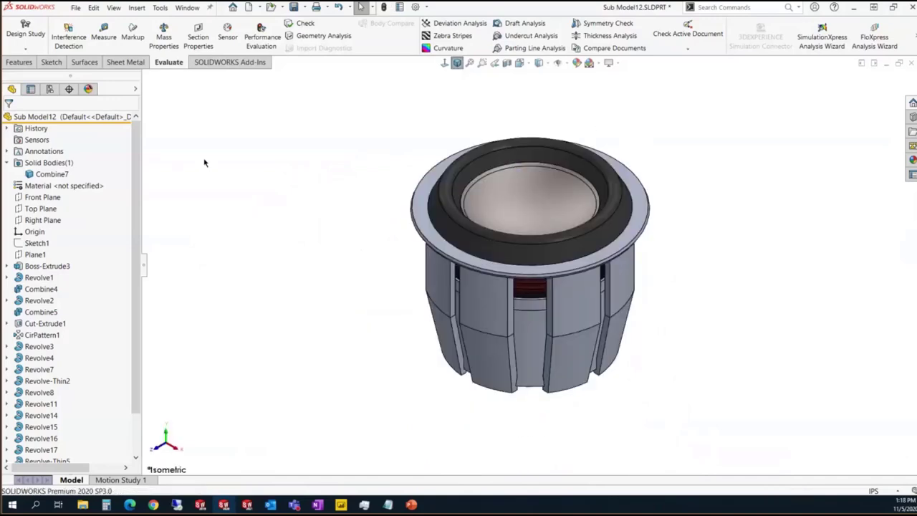
pyautogui.click(293, 7)
pyautogui.hotkey('ctrl', 'o')
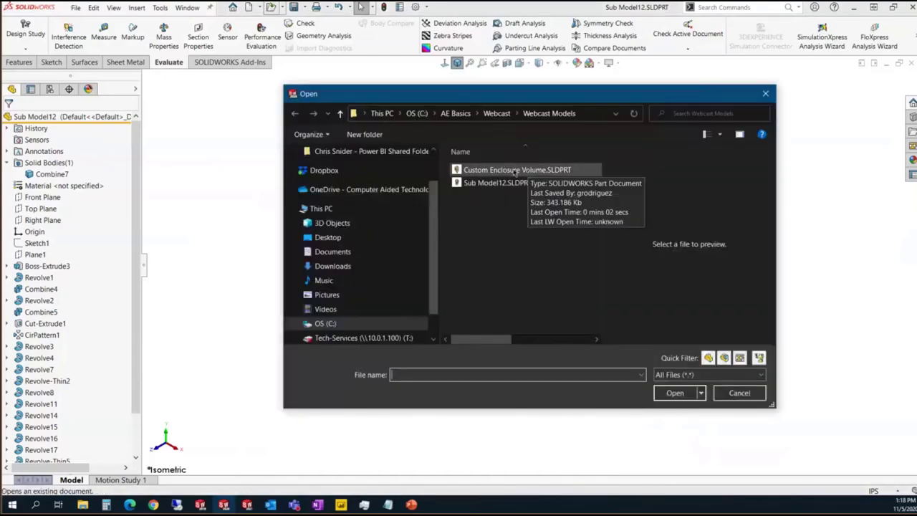
# Open Custom Enclosure Volume.SLDPRT, roll back to Boss-Extrude1, and edit its Sketch1
pyautogui.doubleClick(514, 172)
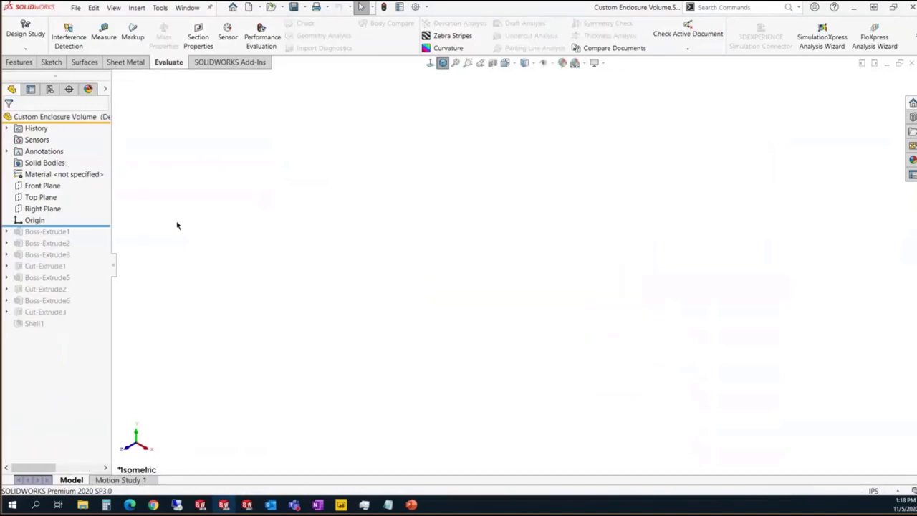
pyautogui.moveTo(84, 228); pyautogui.dragTo(84, 238)
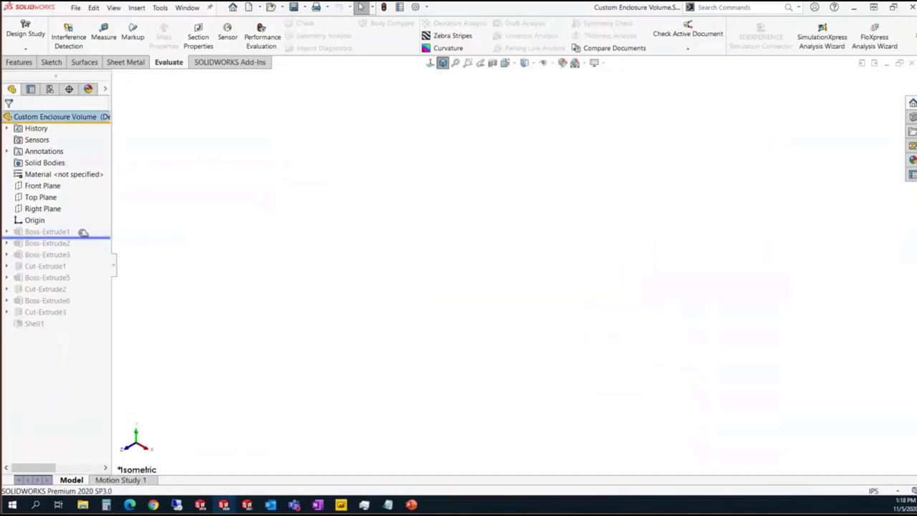
pyautogui.click(6, 232)
pyautogui.click(32, 244)
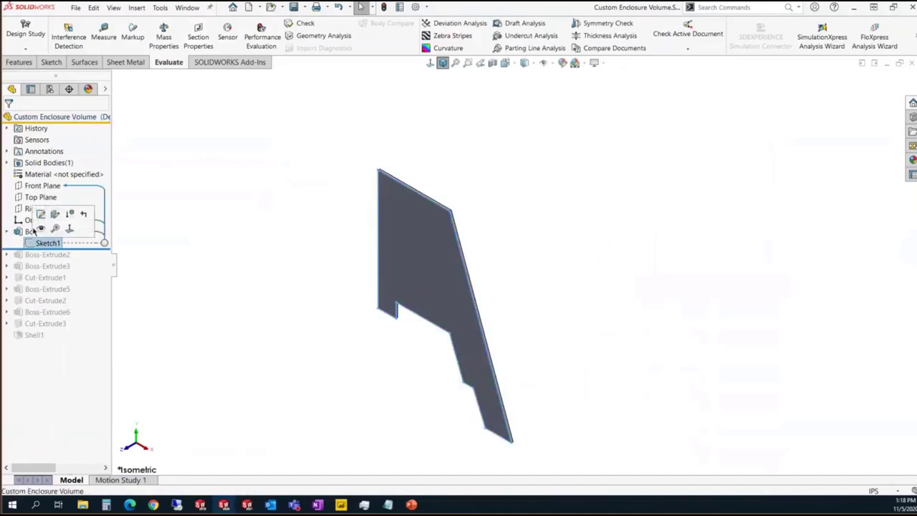
pyautogui.click(41, 213)
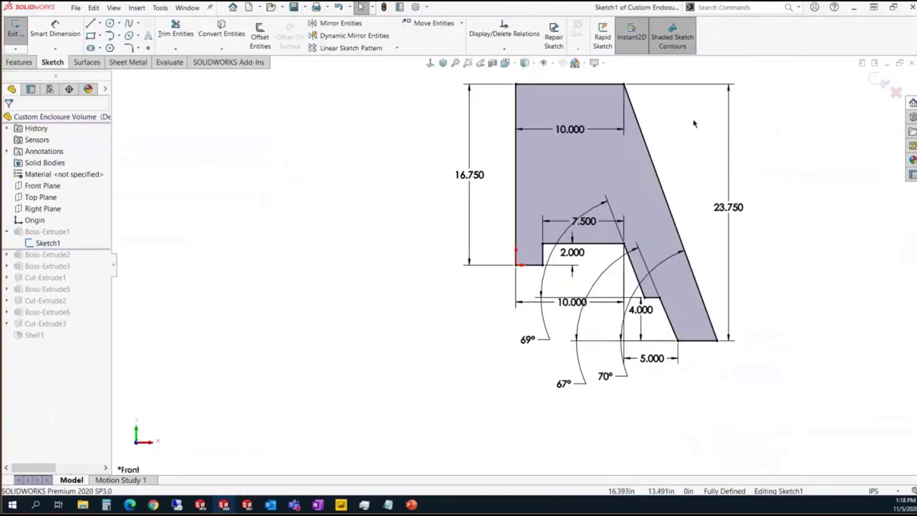
pyautogui.scroll(-2, 692, 129)
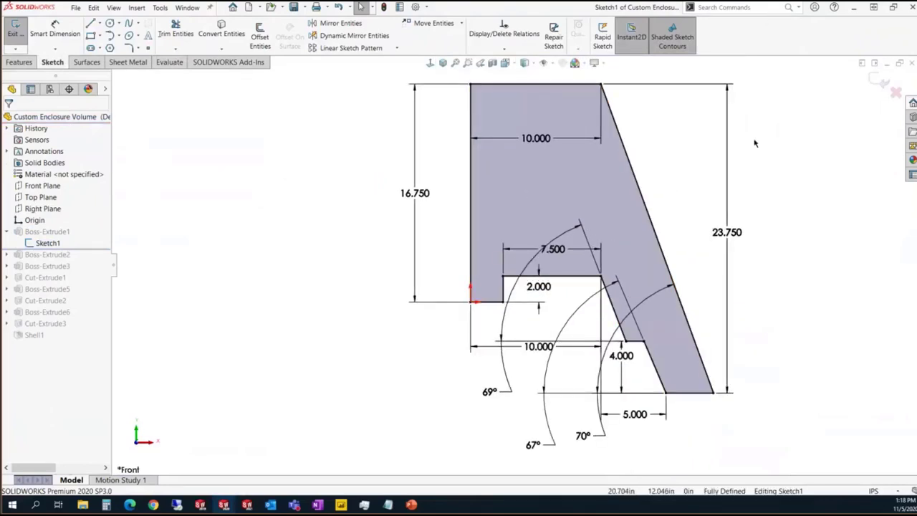
pyautogui.moveTo(743, 147)
pyautogui.keyDown('ctrl'); pyautogui.mouseDown(button='middle')
pyautogui.moveTo(695, 154)
pyautogui.moveTo(681, 168)
pyautogui.mouseUp(button='middle'); pyautogui.keyUp('ctrl')
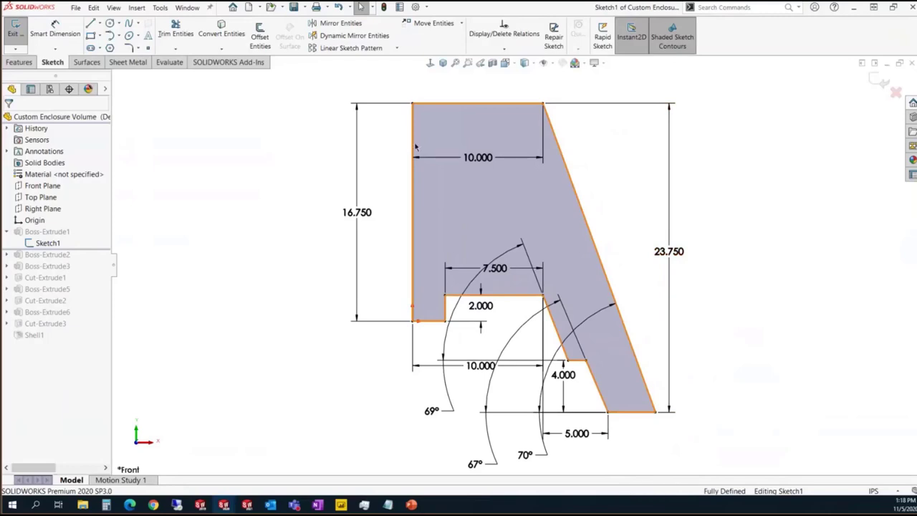
pyautogui.click(414, 204)
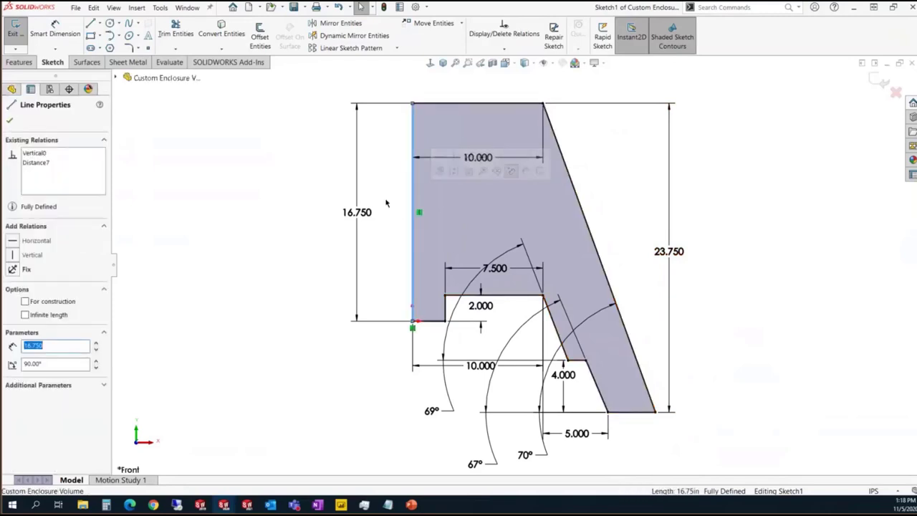
pyautogui.click(559, 149)
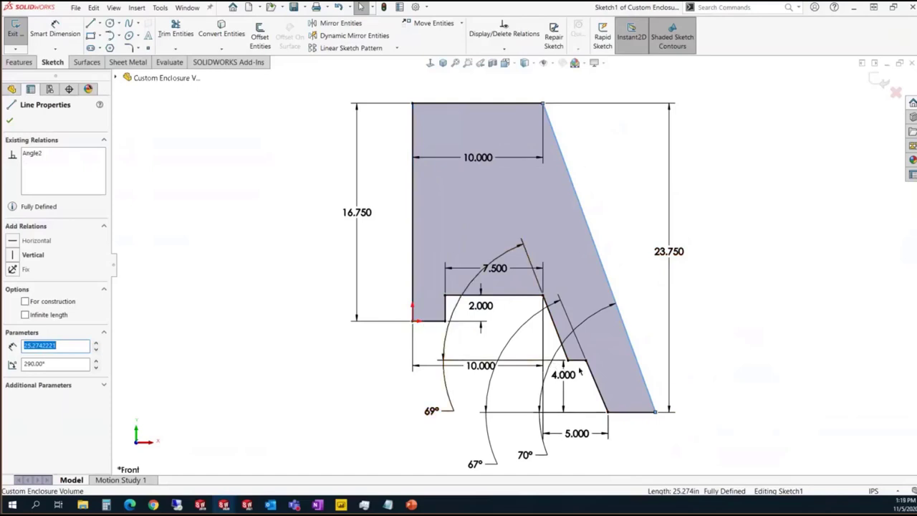
pyautogui.click(759, 329)
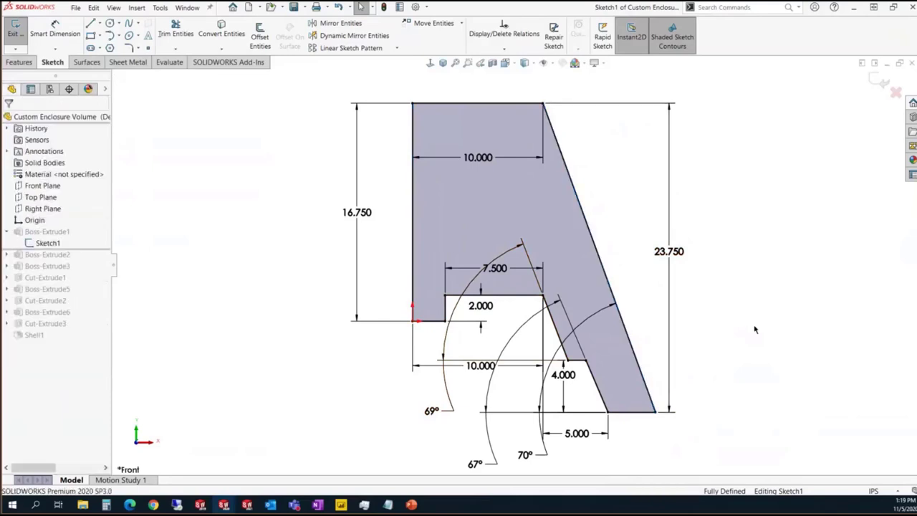
# Browse from the C: drive through AE Basics to Practice Files and open SubBoxVol.SLDPRT
pyautogui.click(271, 7)
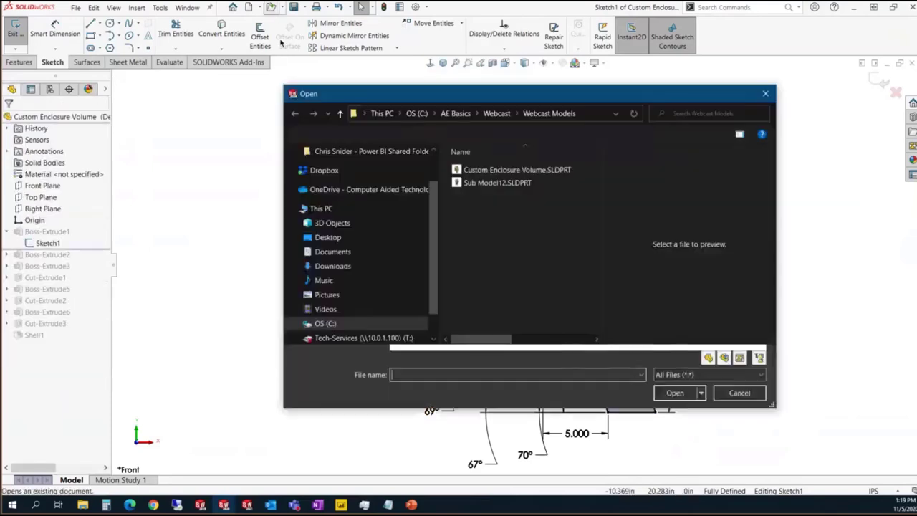
pyautogui.click(329, 323)
pyautogui.scroll(-10, 494, 259)
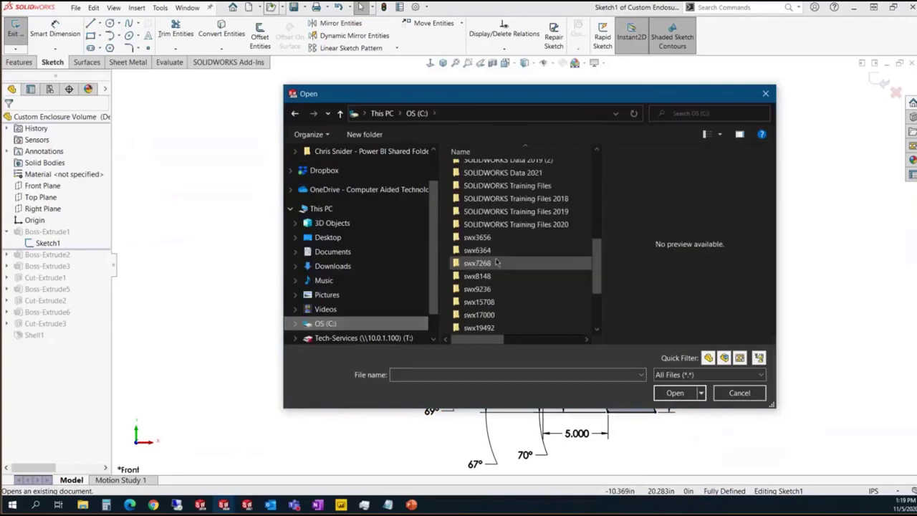
pyautogui.scroll(8, 516, 258)
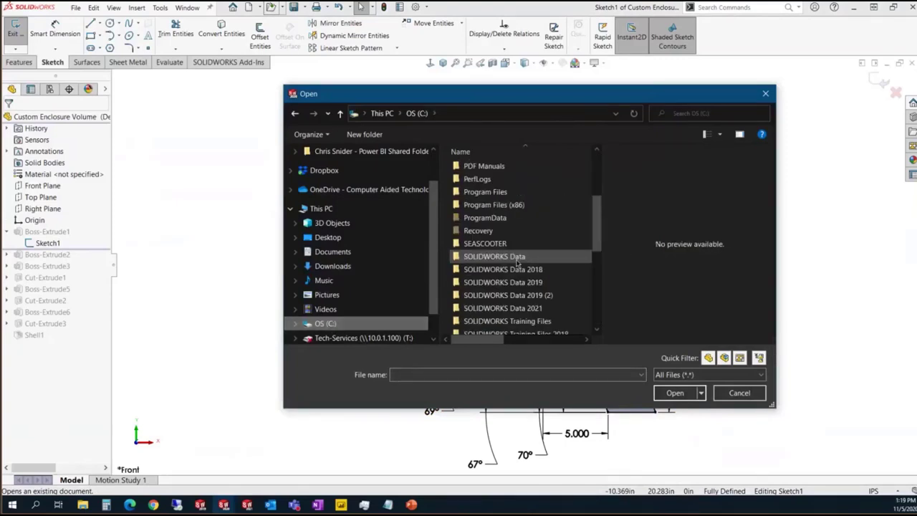
pyautogui.scroll(2, 508, 232)
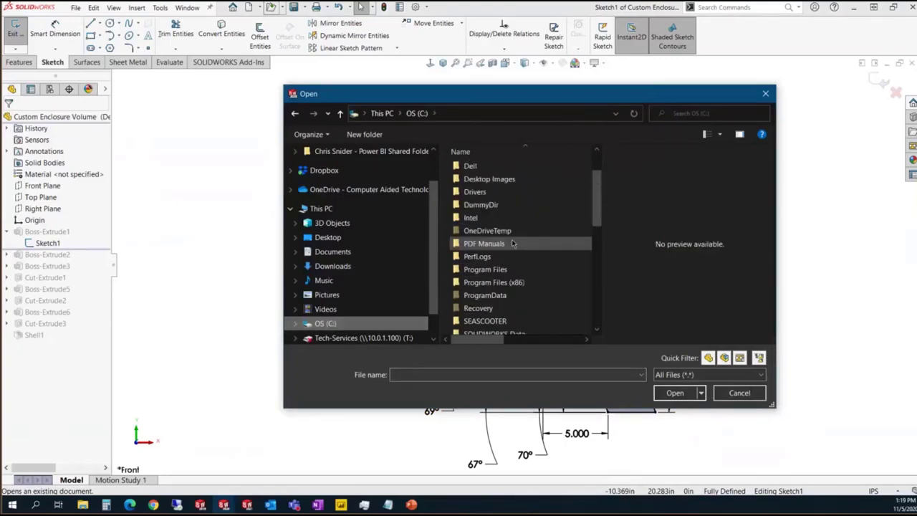
pyautogui.doubleClick(500, 167)
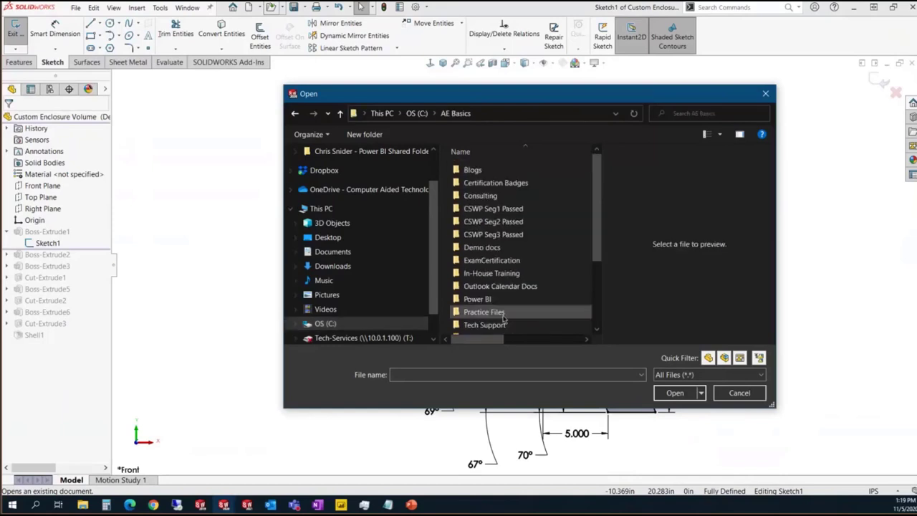
pyautogui.click(504, 313)
pyautogui.doubleClick(504, 313)
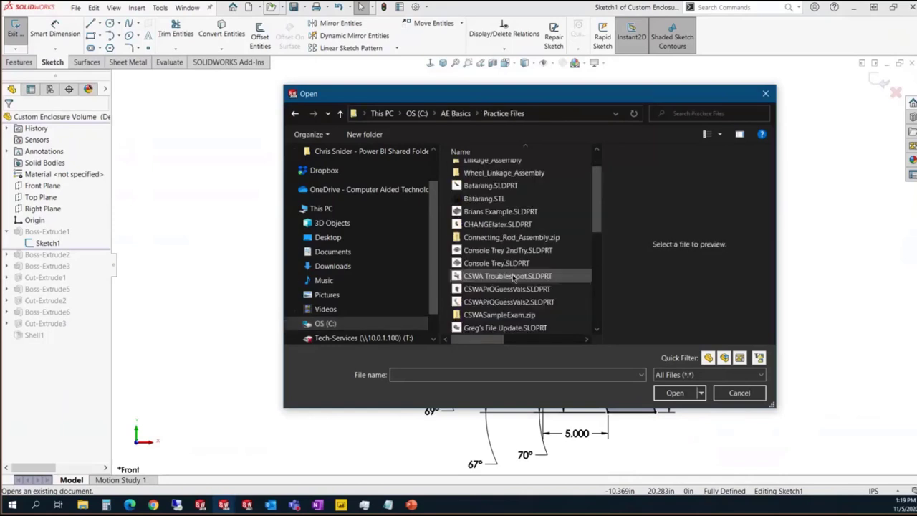
pyautogui.scroll(-5, 508, 308)
pyautogui.click(511, 314)
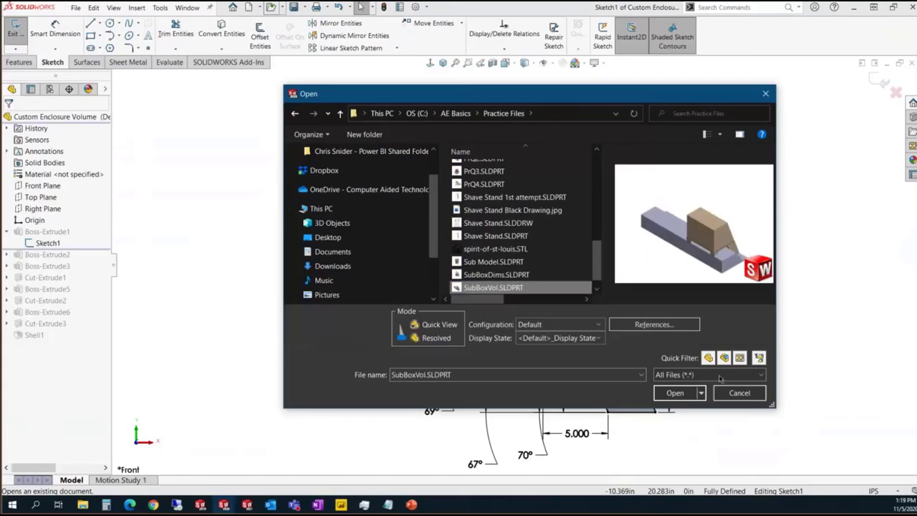
pyautogui.click(675, 393)
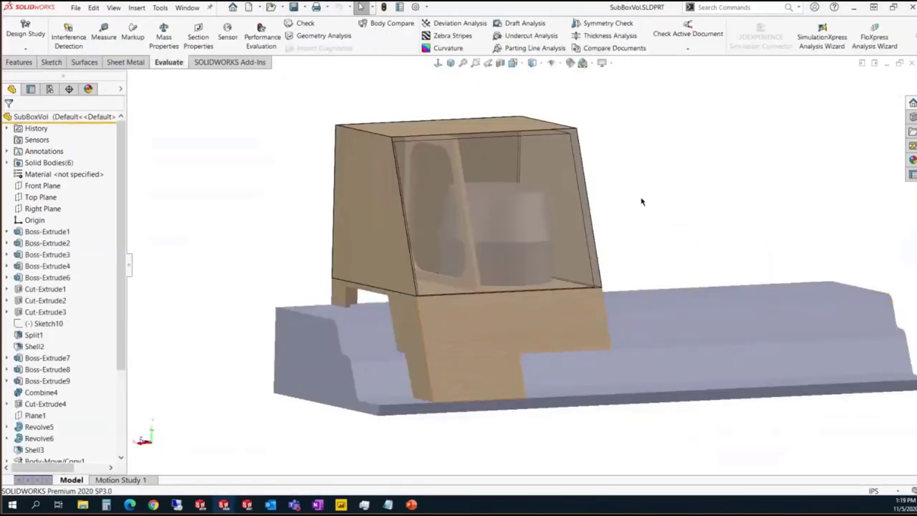
# Close the SubBoxVol reference model and exit Sketch1 in Custom Enclosure Volume
pyautogui.moveTo(643, 215); pyautogui.dragTo(560, 281, button='middle')
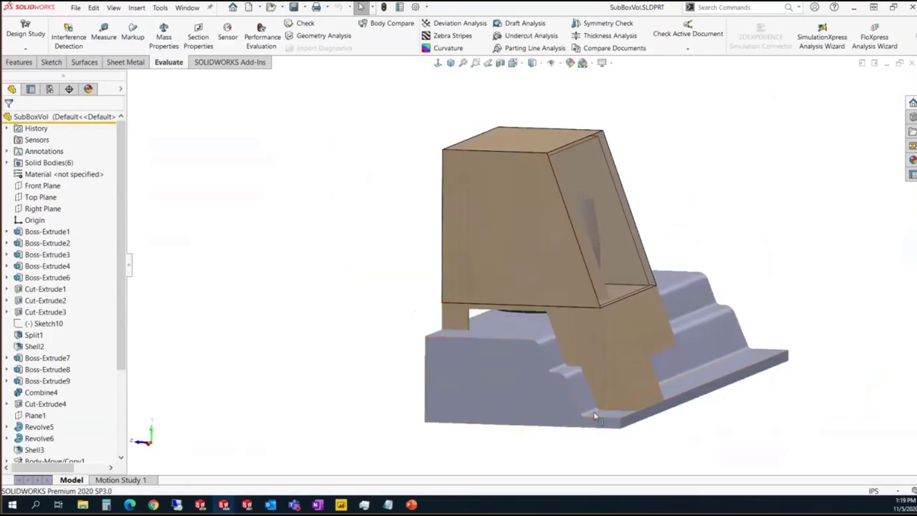
pyautogui.click(911, 64)
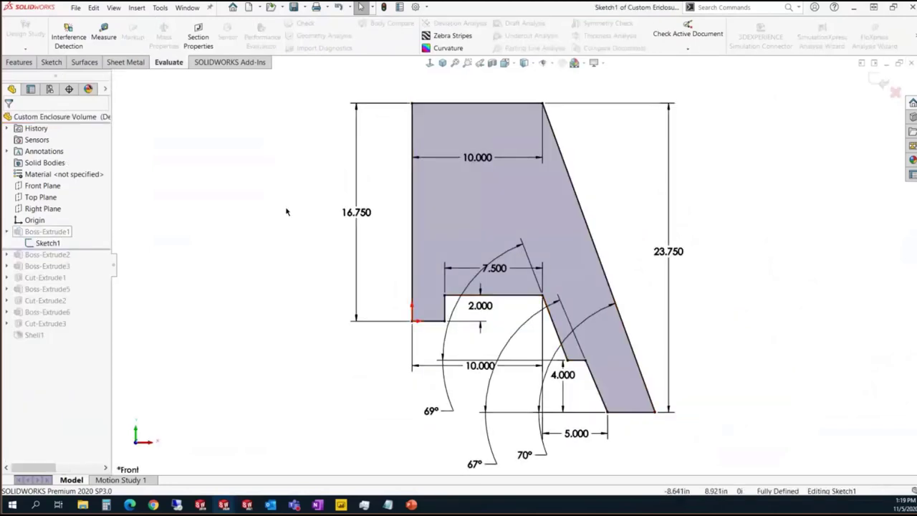
pyautogui.press('d')
pyautogui.click(265, 243)
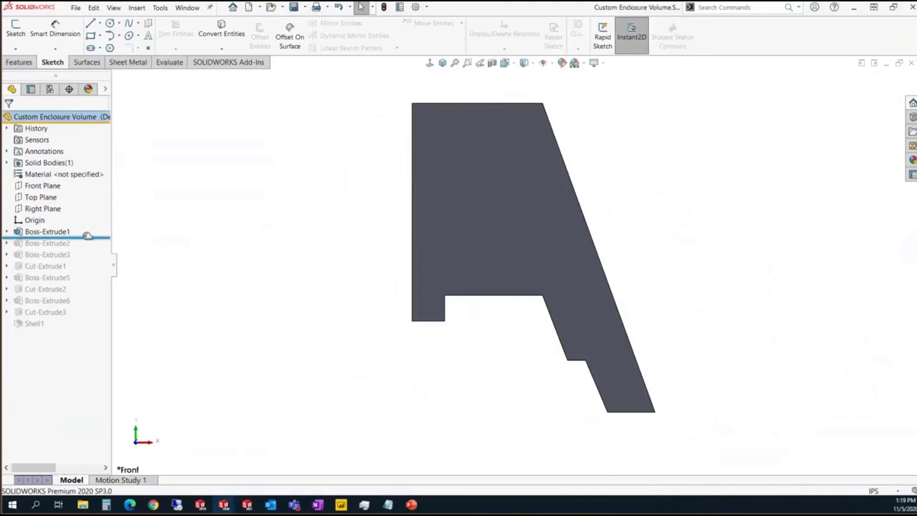
# Roll the history forward through Boss-Extrude2, Boss-Extrude3 and Cut-Extrude1, inspecting the legs and cut
pyautogui.moveTo(79, 237); pyautogui.dragTo(79, 248)
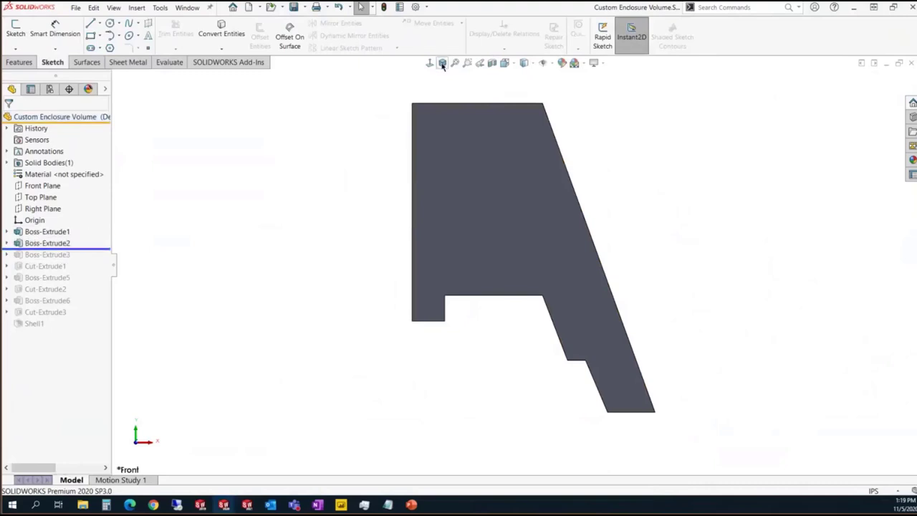
pyautogui.click(442, 63)
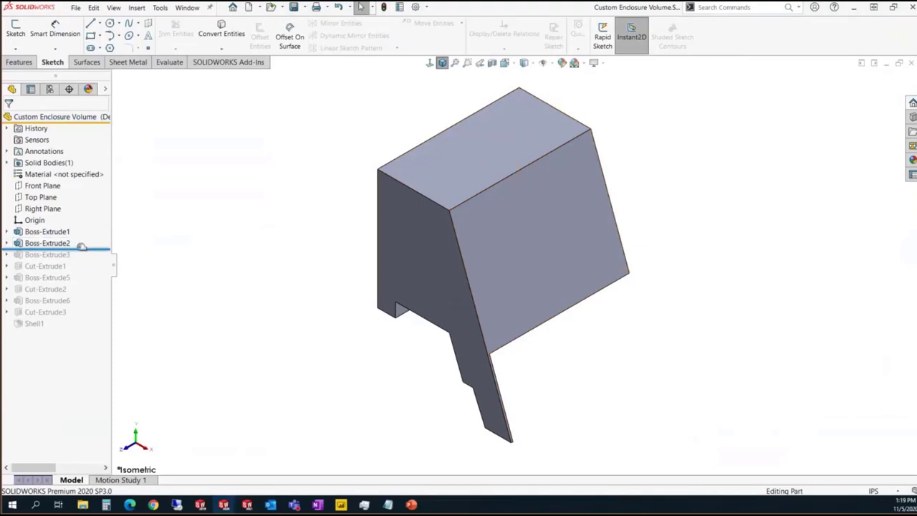
pyautogui.moveTo(82, 247); pyautogui.dragTo(82, 260)
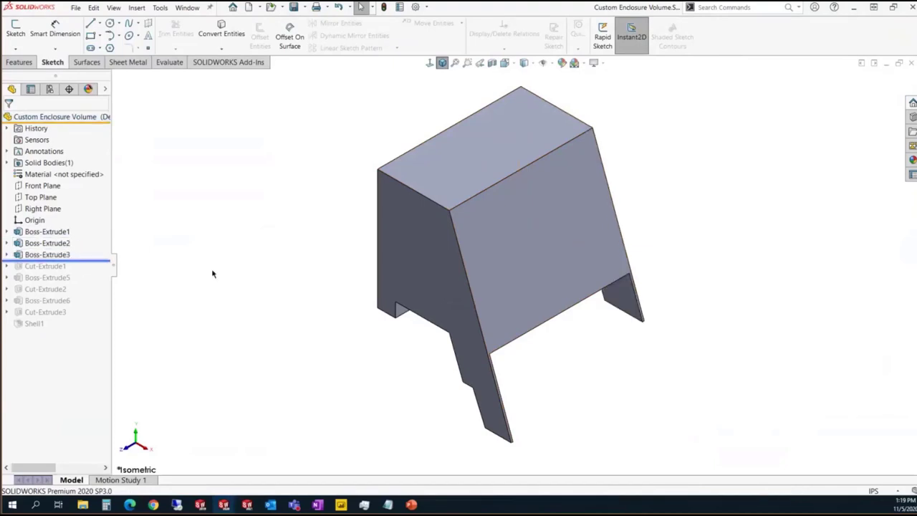
pyautogui.moveTo(340, 322); pyautogui.dragTo(279, 225, button='middle')
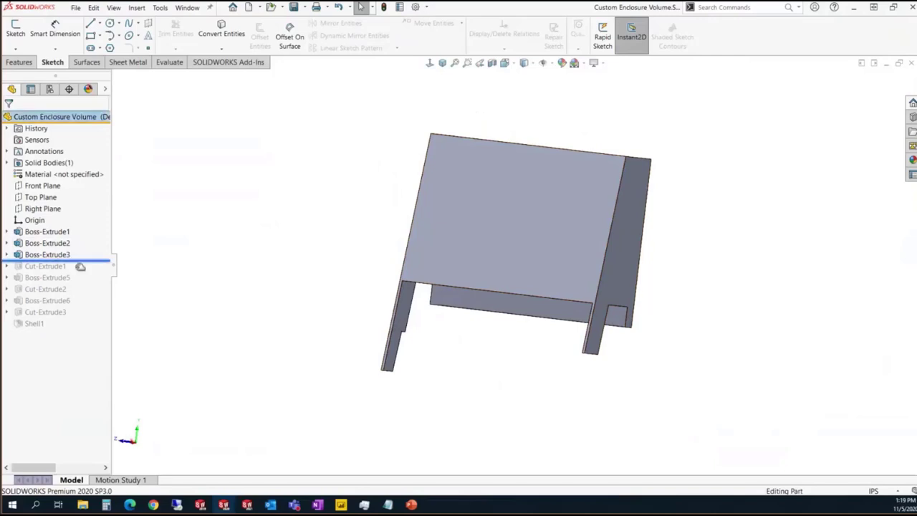
pyautogui.moveTo(81, 266); pyautogui.dragTo(76, 272)
pyautogui.moveTo(236, 247); pyautogui.dragTo(444, 261, button='middle')
pyautogui.click(434, 242)
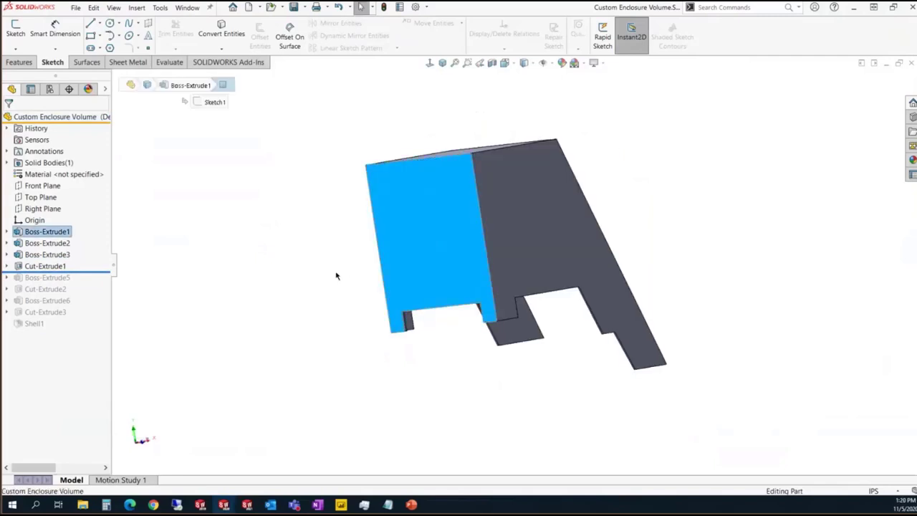
pyautogui.click(336, 276)
pyautogui.moveTo(337, 276); pyautogui.dragTo(209, 278, button='middle')
# Roll forward through Boss-Extrude5, Cut-Extrude2, Boss-Extrude6 and Cut-Extrude3, viewing the underside and circular face
pyautogui.moveTo(79, 271); pyautogui.dragTo(84, 283)
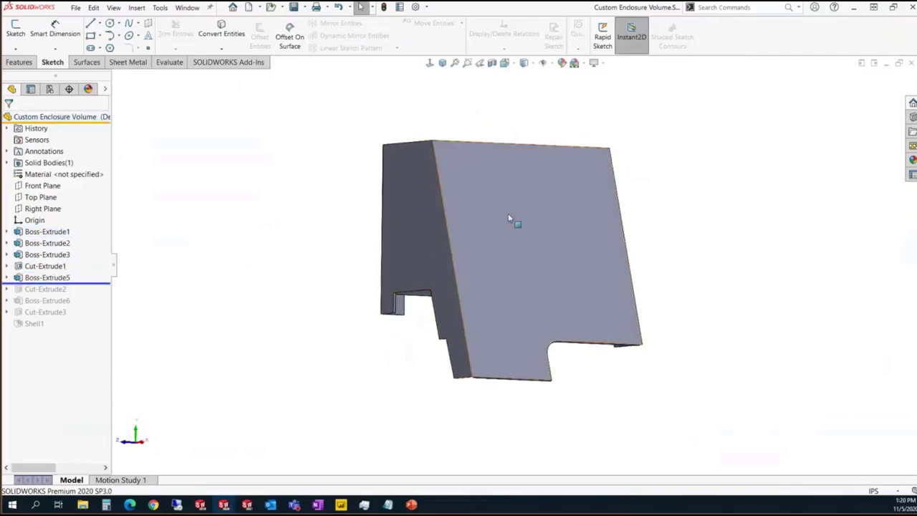
pyautogui.moveTo(336, 285); pyautogui.dragTo(225, 282, button='middle')
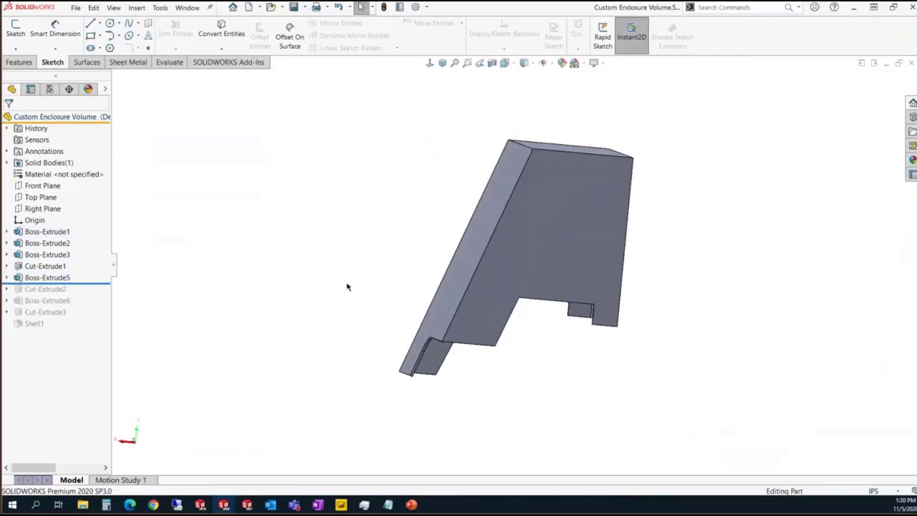
pyautogui.moveTo(349, 285); pyautogui.dragTo(299, 256, button='middle')
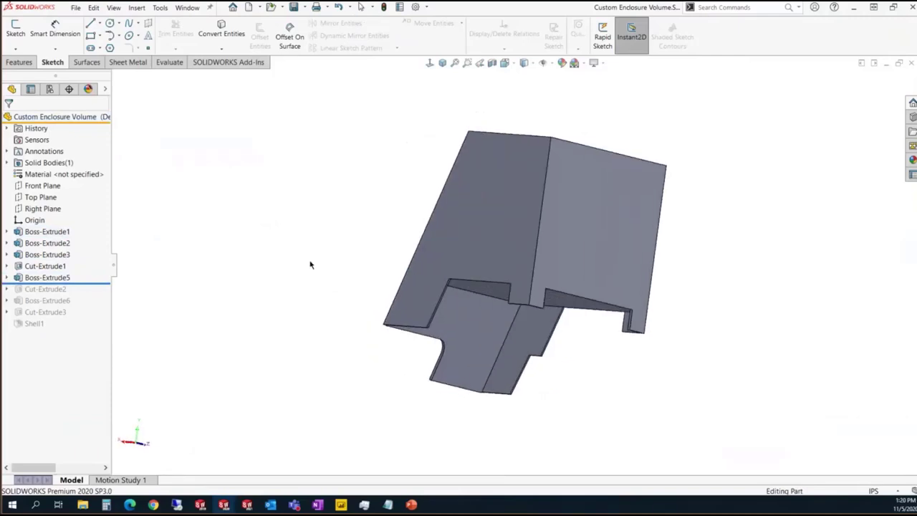
pyautogui.click(83, 286)
pyautogui.moveTo(83, 289); pyautogui.dragTo(78, 304)
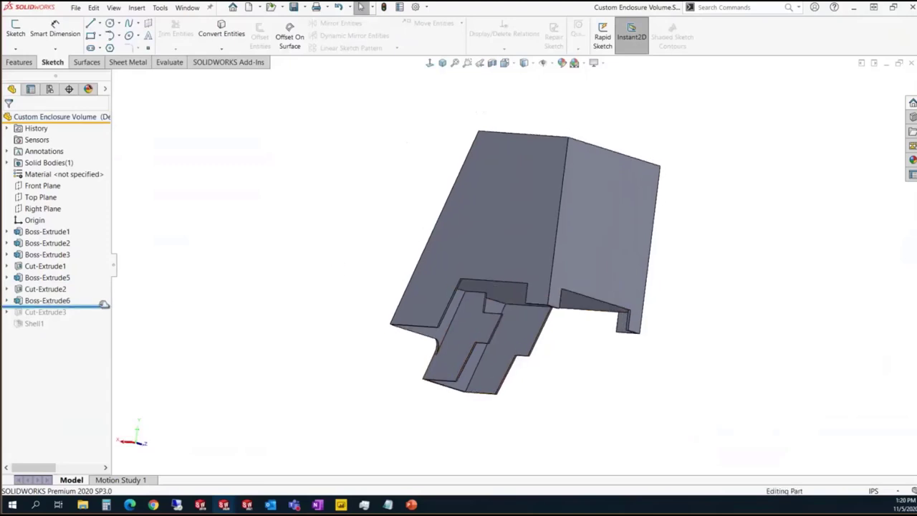
pyautogui.moveTo(104, 305); pyautogui.dragTo(105, 318)
pyautogui.moveTo(329, 289); pyautogui.dragTo(340, 252, button='middle')
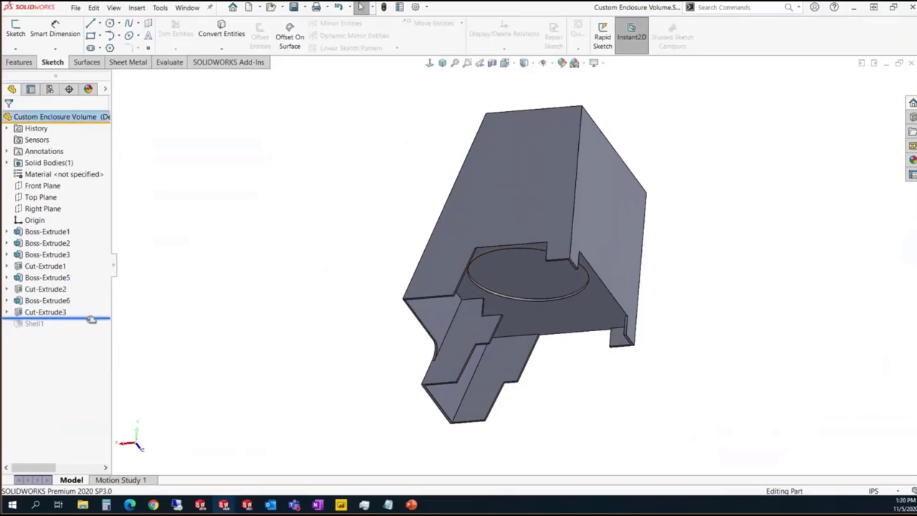
# Roll forward to include Shell1 and inspect the circular pocket's inner faces
pyautogui.moveTo(91, 316); pyautogui.dragTo(91, 329)
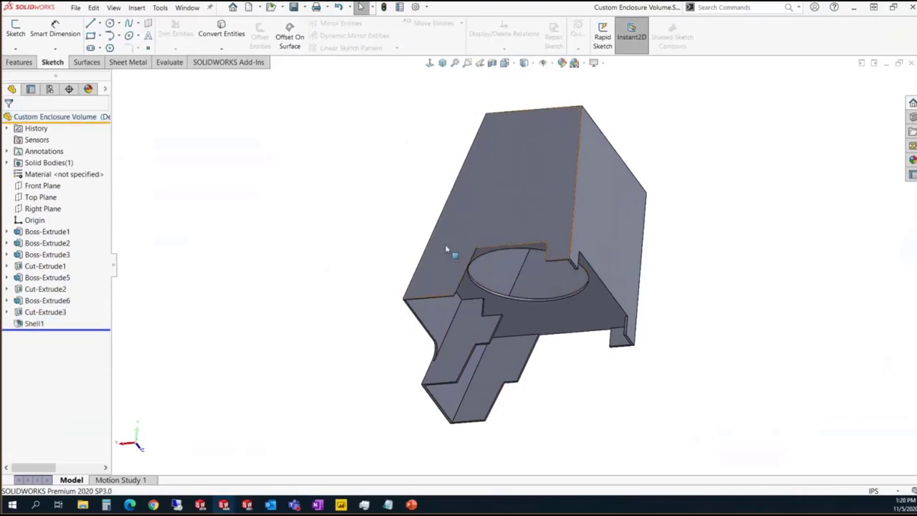
pyautogui.moveTo(572, 357); pyautogui.dragTo(581, 279, button='middle')
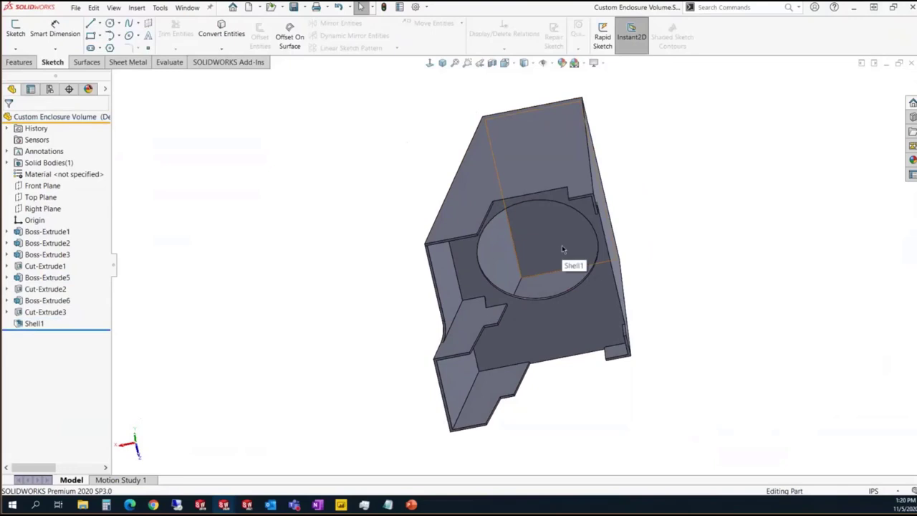
pyautogui.click(563, 252)
pyautogui.click(492, 266)
pyautogui.click(553, 294)
pyautogui.click(709, 281)
pyautogui.moveTo(643, 175); pyautogui.dragTo(549, 365, button='middle')
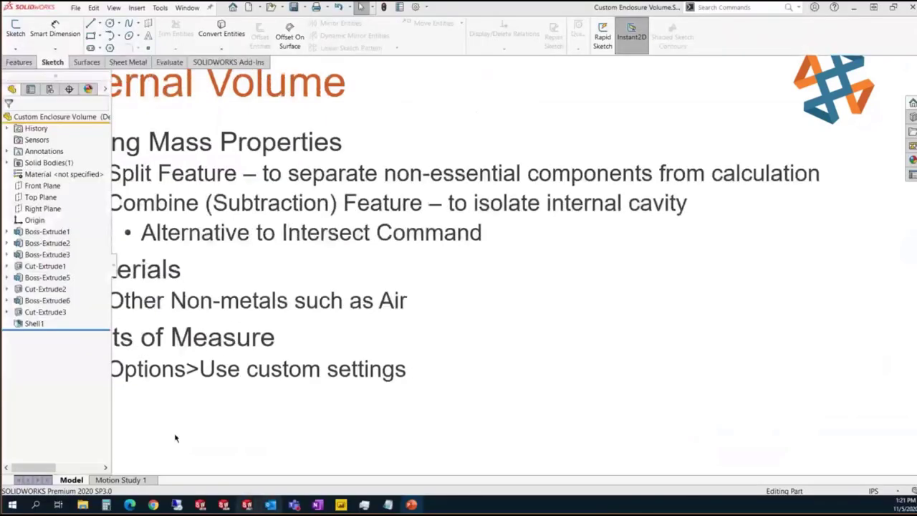
pyautogui.scroll(-2, 545, 191)
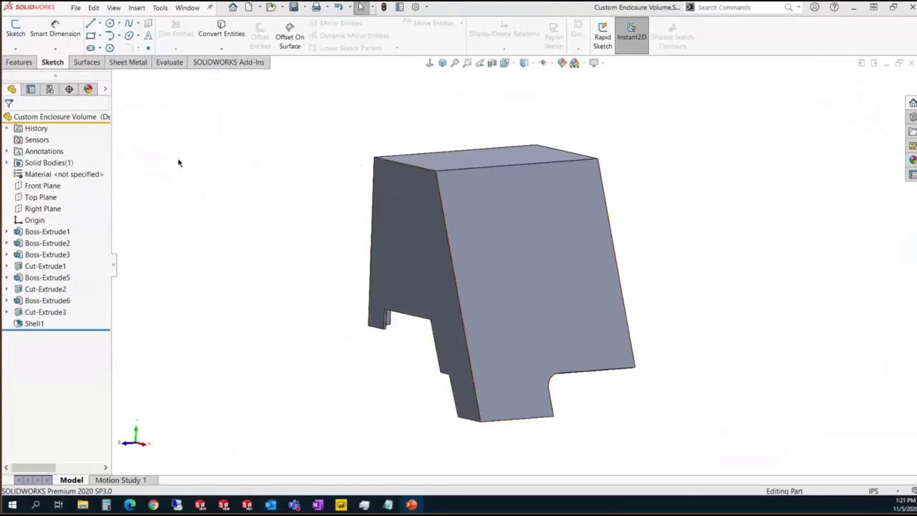
# Assign Balsa from the Woods materials to the Custom Enclosure Volume part
pyautogui.rightClick(42, 175)
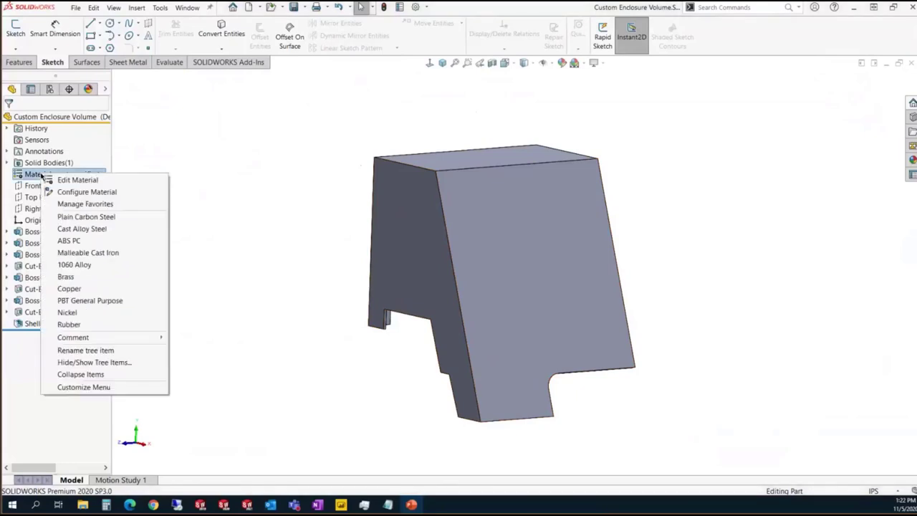
pyautogui.click(58, 180)
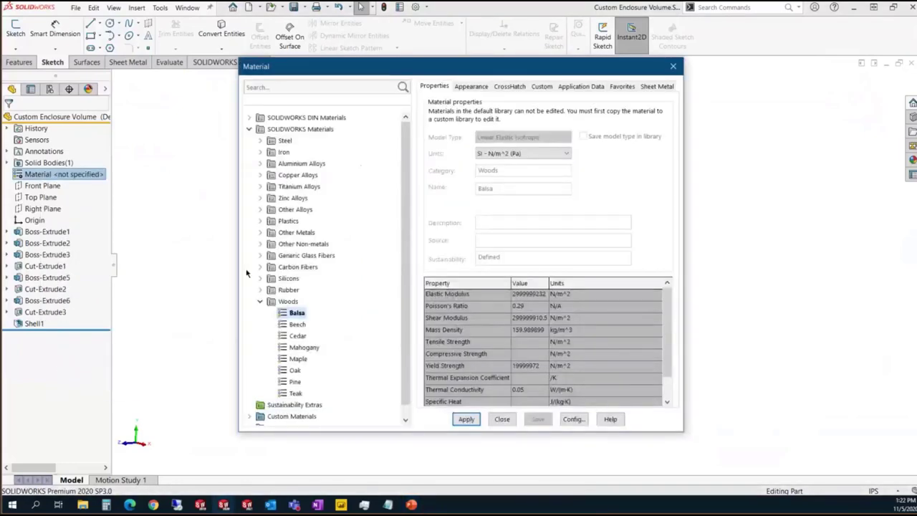
pyautogui.click(295, 314)
pyautogui.click(466, 420)
pyautogui.click(502, 420)
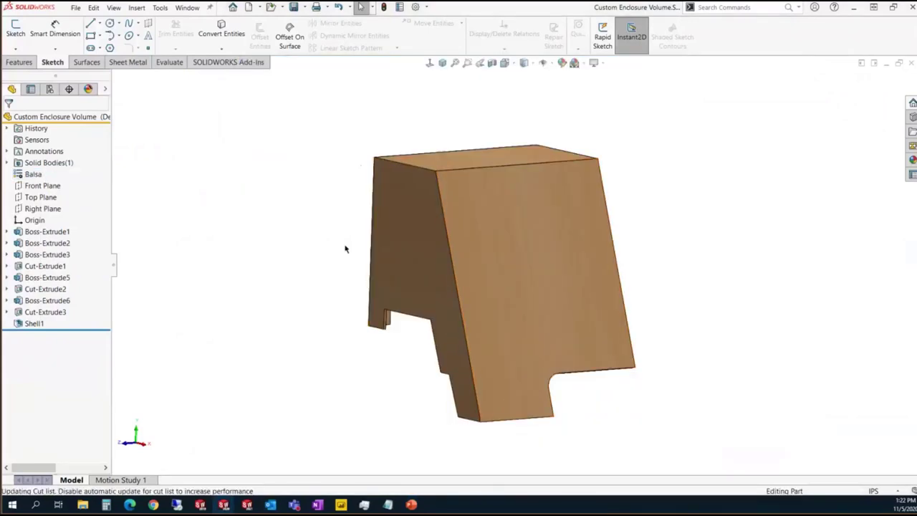
pyautogui.moveTo(339, 250)
pyautogui.mouseDown(button='middle')
pyautogui.moveTo(446, 172)
pyautogui.moveTo(456, 121)
pyautogui.moveTo(432, 167)
pyautogui.moveTo(326, 251)
pyautogui.mouseUp(button='middle')
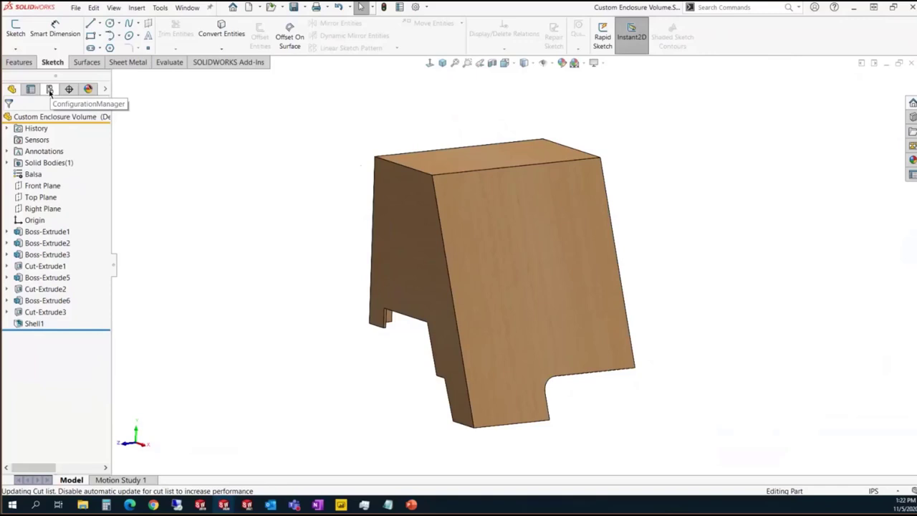
# Add and activate a new configuration named 'Volume Check' in the ConfigurationManager
pyautogui.click(50, 90)
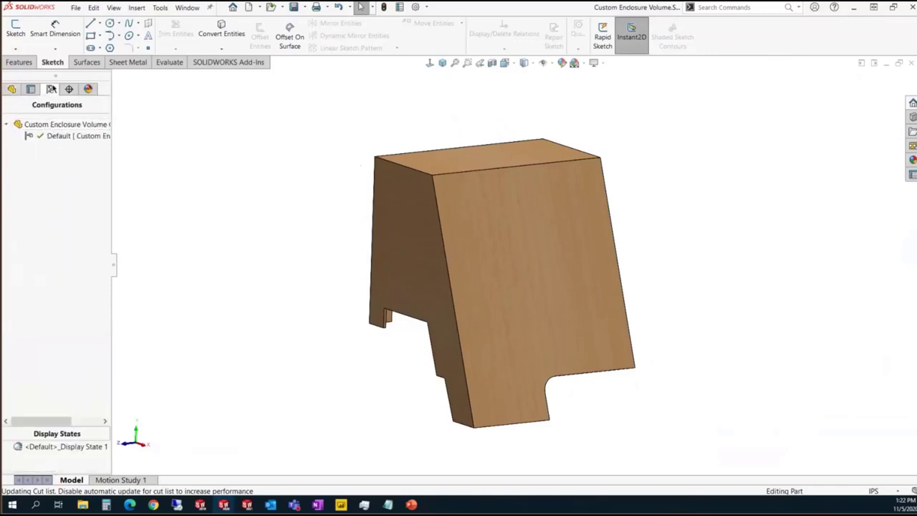
pyautogui.rightClick(56, 125)
pyautogui.click(79, 143)
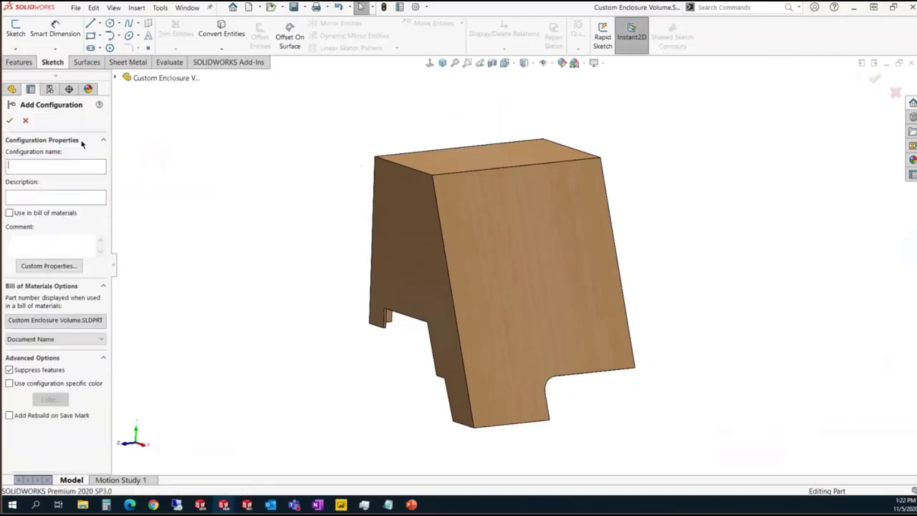
pyautogui.write('Volume')
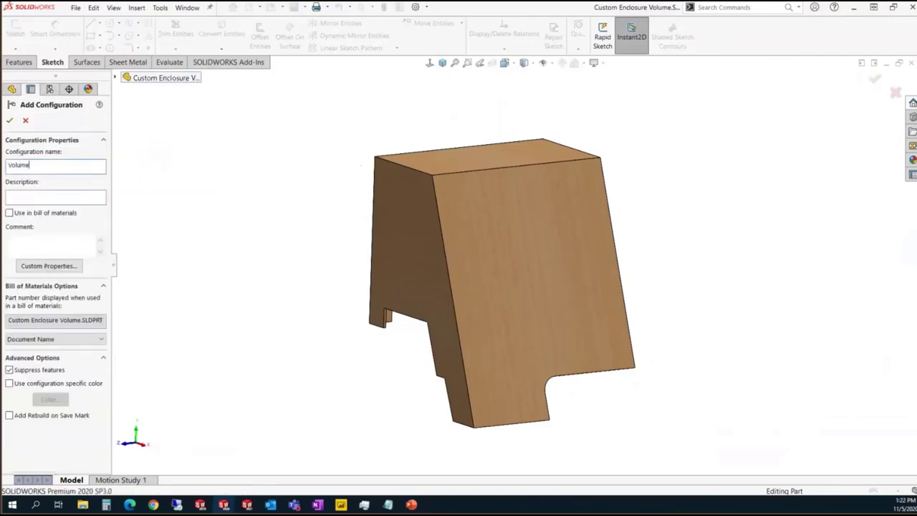
pyautogui.write(' Check')
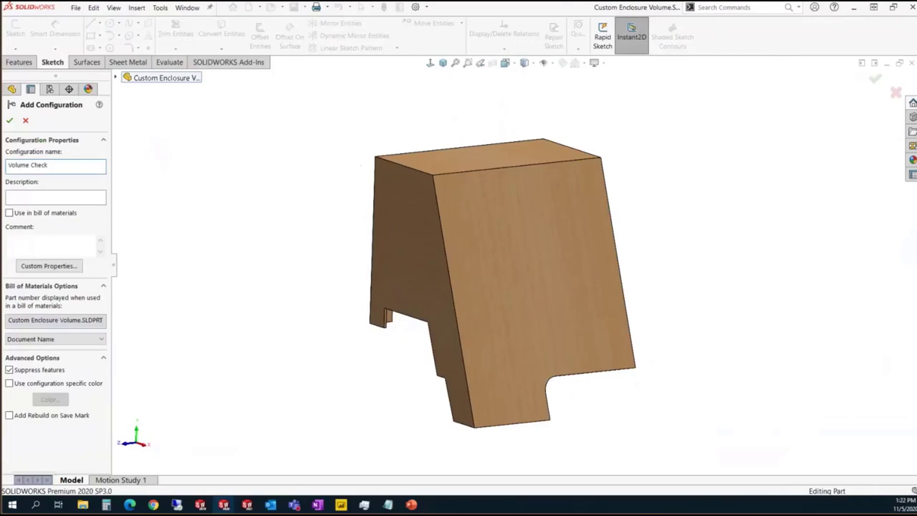
pyautogui.press('Return')
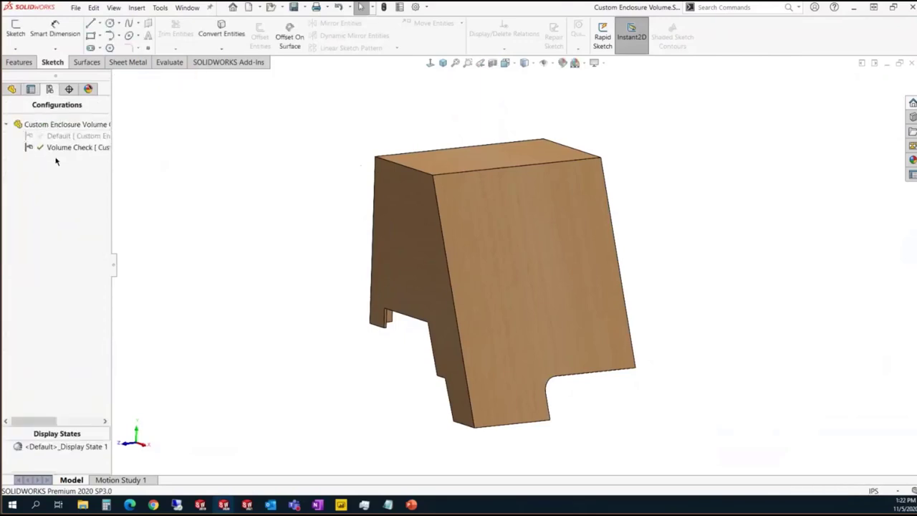
# Sketch a horizontal line across the profile on the model's left side face
pyautogui.click(12, 91)
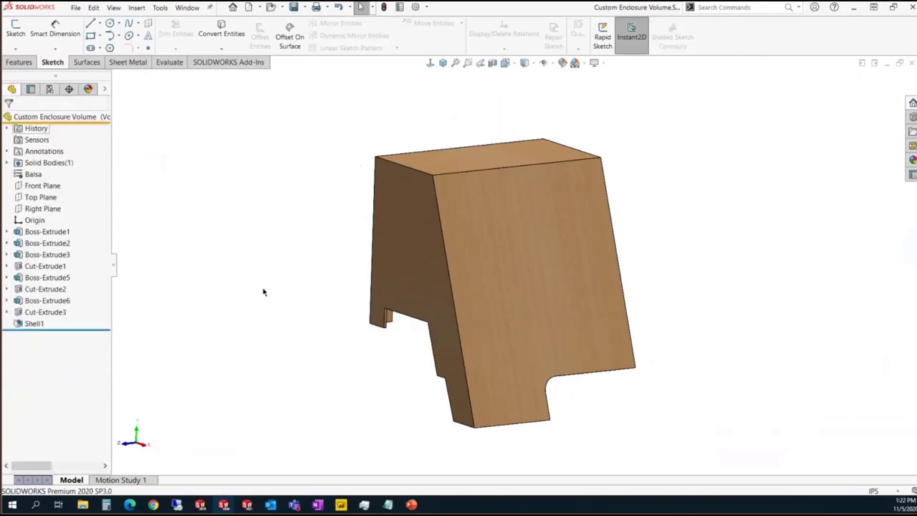
pyautogui.click(404, 289)
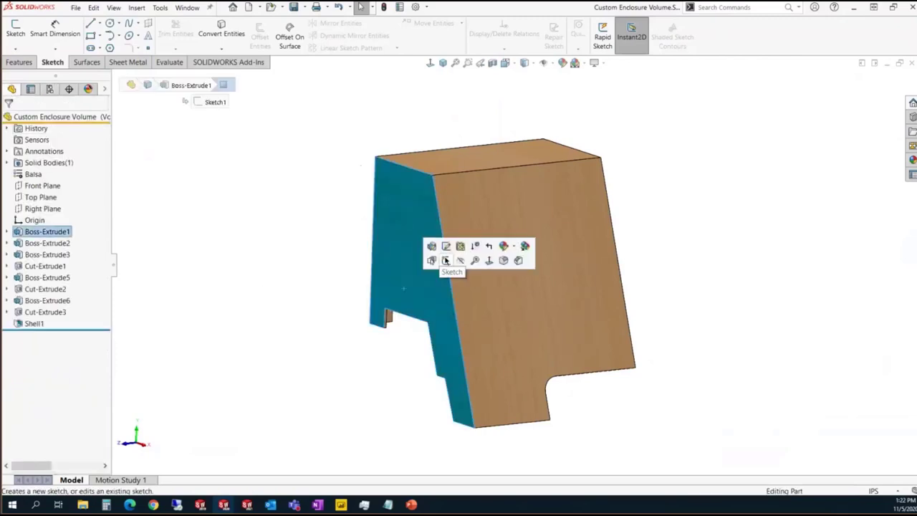
pyautogui.click(445, 261)
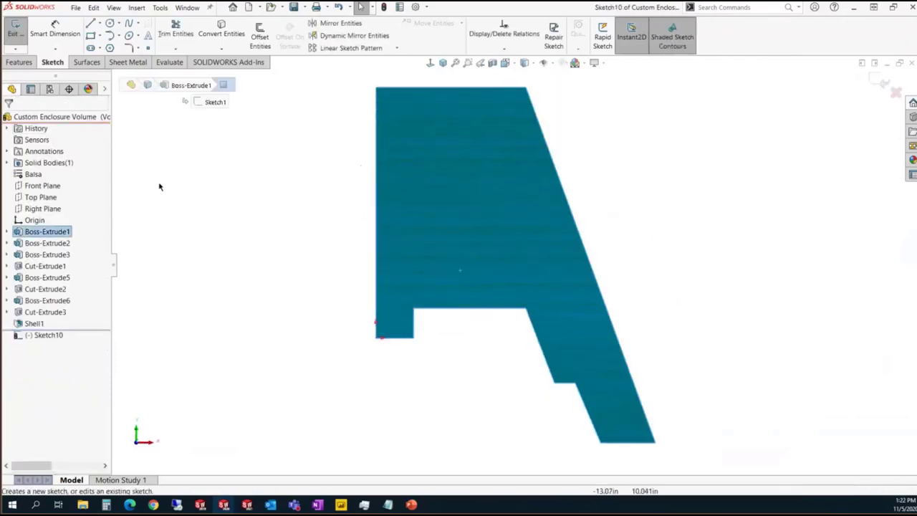
pyautogui.press('l')
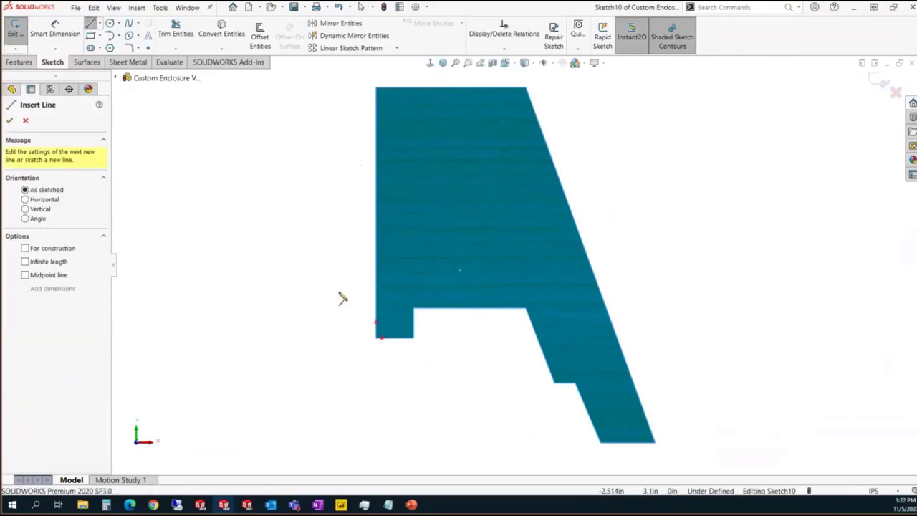
pyautogui.click(338, 293)
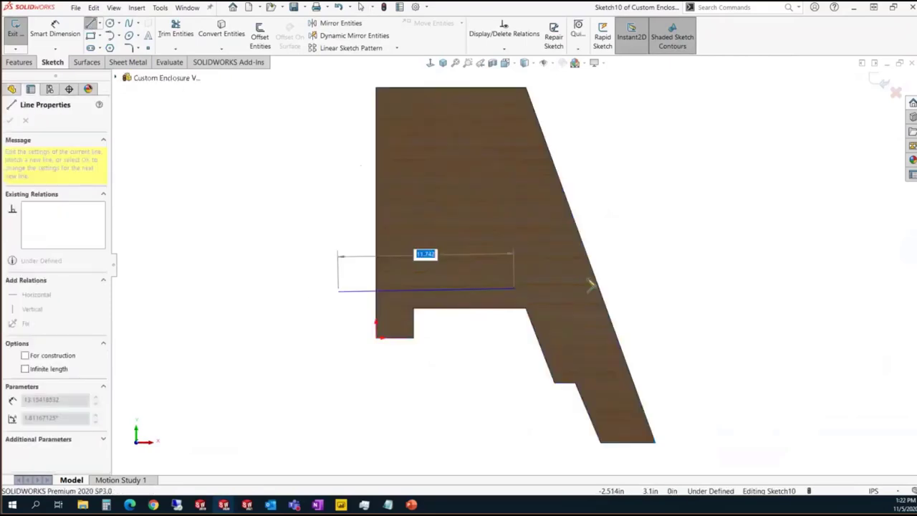
pyautogui.click(631, 293)
pyautogui.rightClick(662, 239)
pyautogui.click(681, 279)
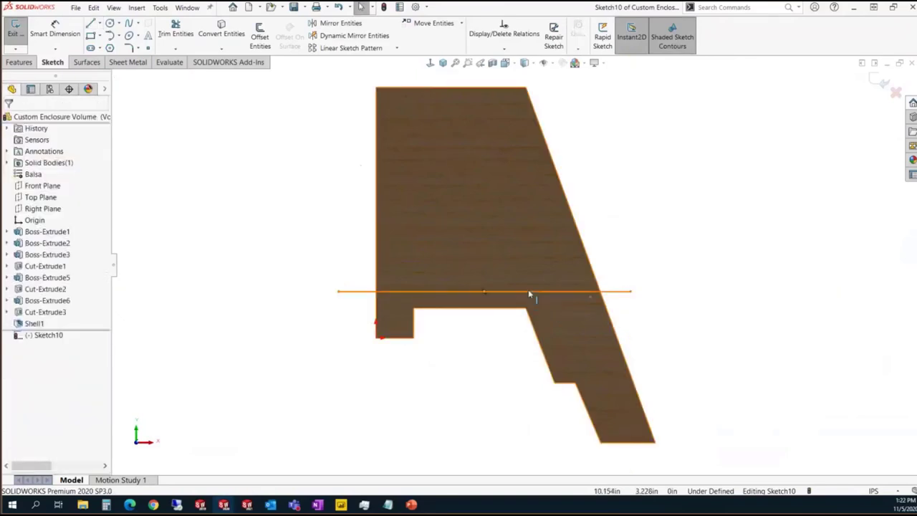
# Make the new line collinear with the body's step edge
pyautogui.click(530, 294)
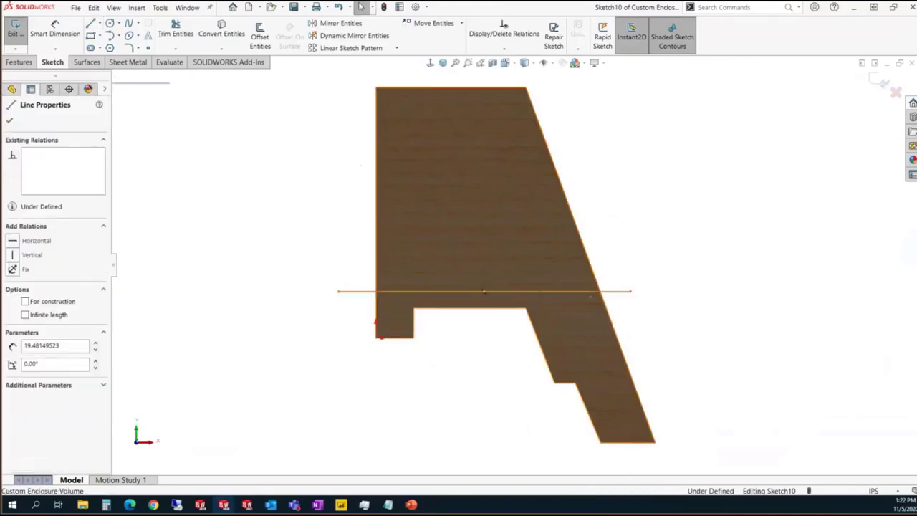
pyautogui.keyDown('ctrl'); pyautogui.click(505, 309); pyautogui.keyUp('ctrl')
pyautogui.click(529, 266)
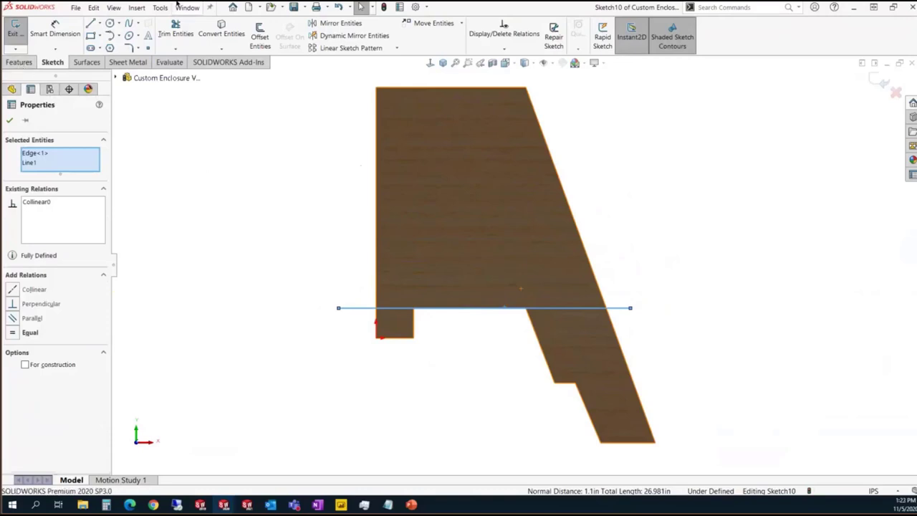
# Start a Split feature using Sketch10 as the trim tool and cut the part
pyautogui.click(137, 8)
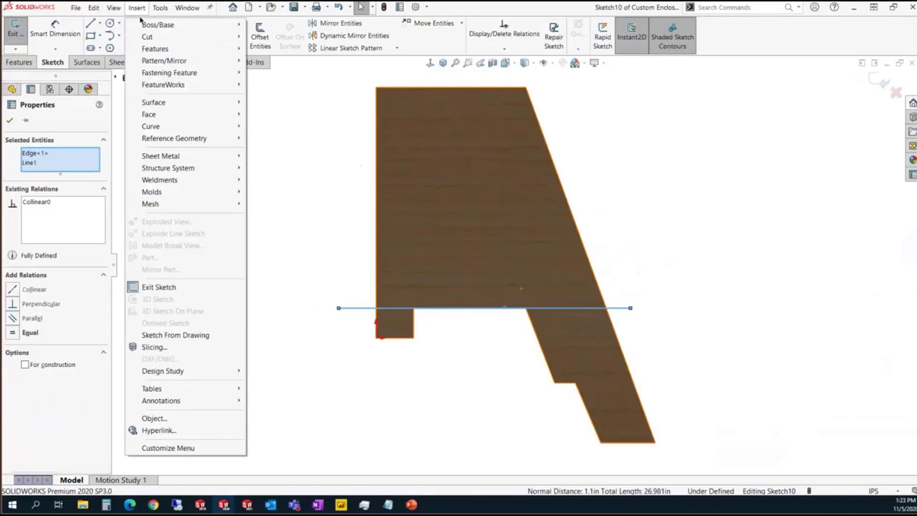
pyautogui.moveTo(195, 50)
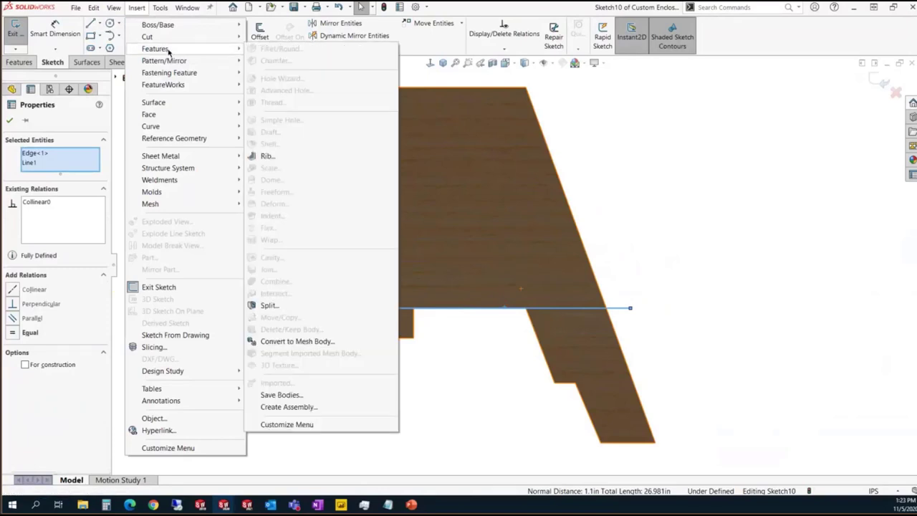
pyautogui.click(293, 307)
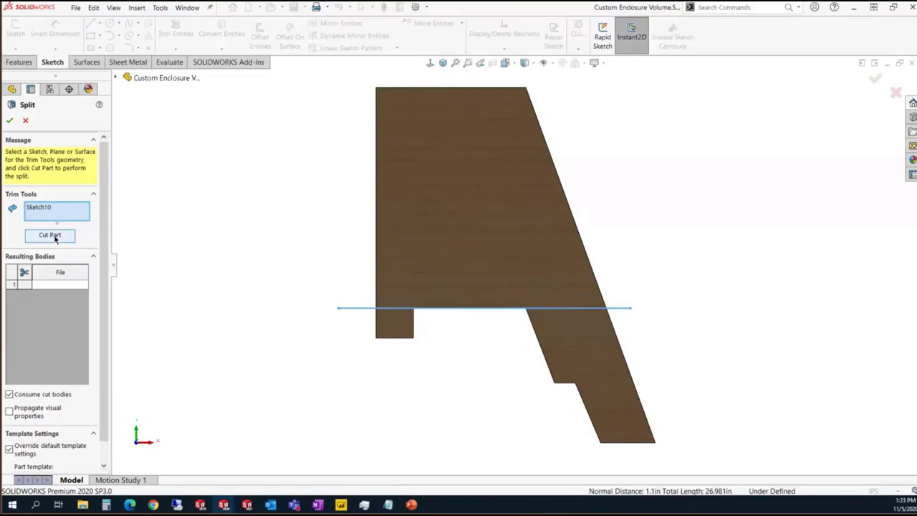
pyautogui.click(55, 237)
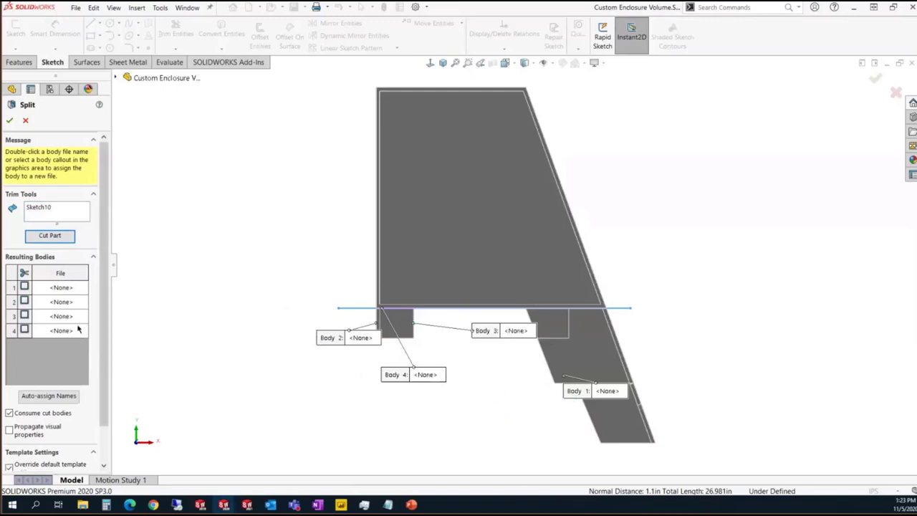
# Consume bodies 1–3 and confirm the split, keeping only the upper body
pyautogui.click(24, 330)
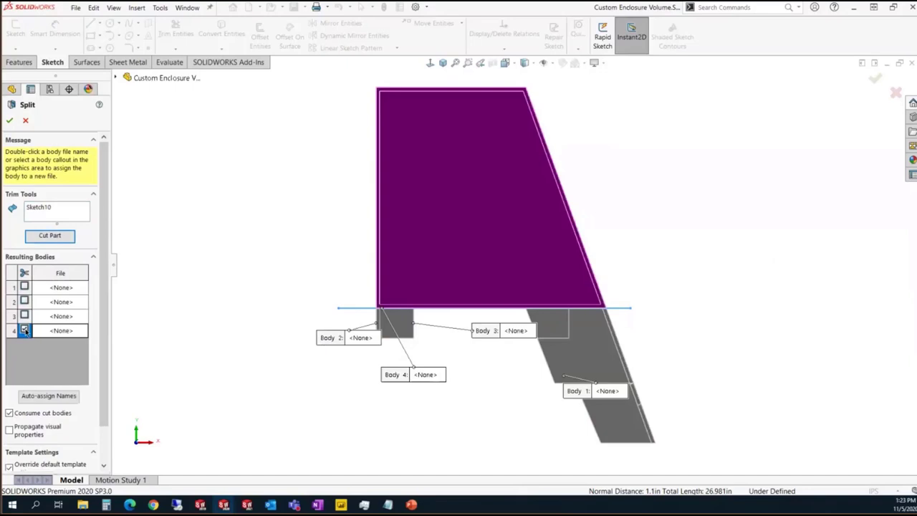
pyautogui.click(25, 330)
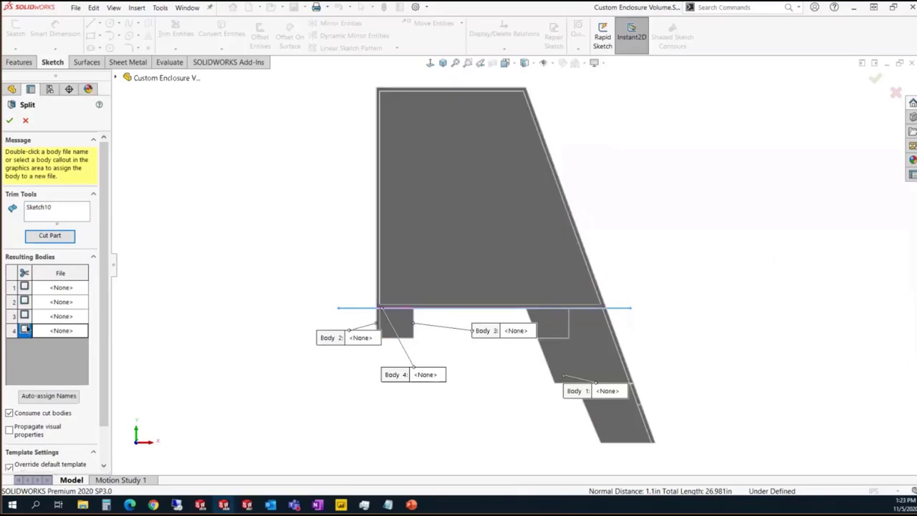
pyautogui.click(24, 286)
pyautogui.click(24, 302)
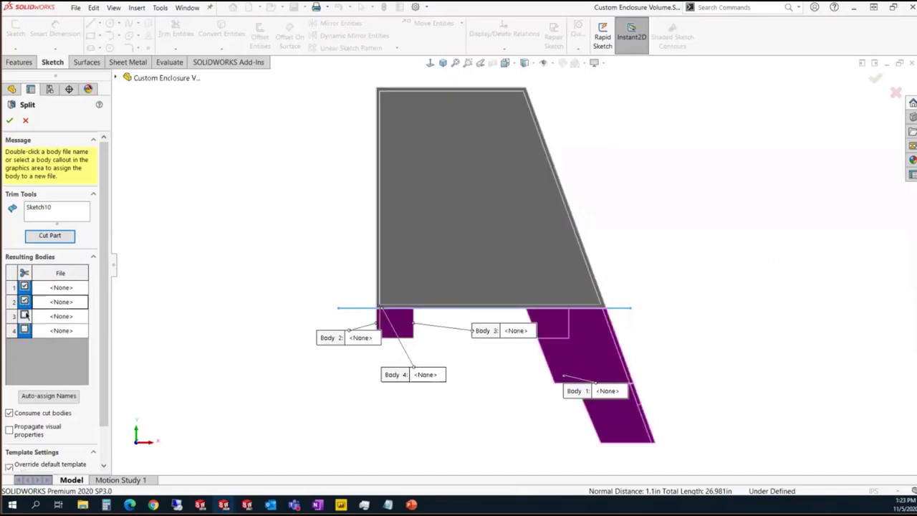
pyautogui.click(26, 316)
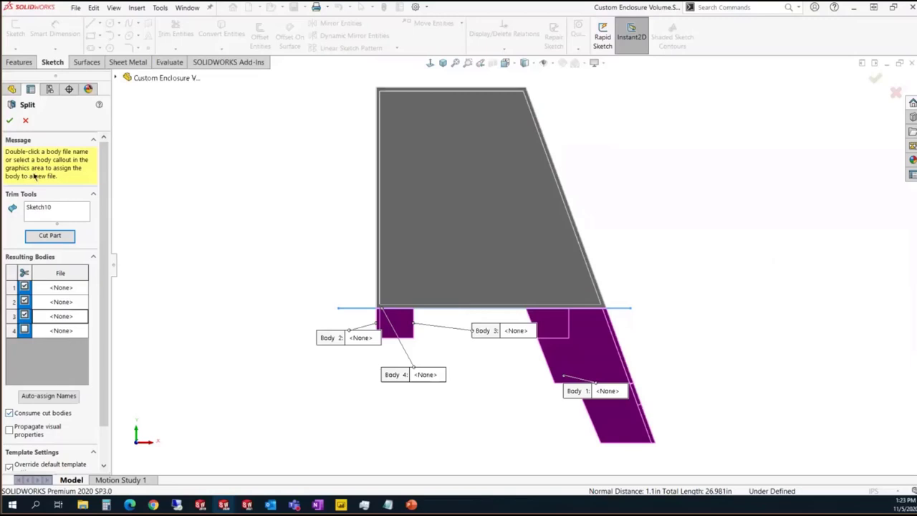
pyautogui.click(9, 121)
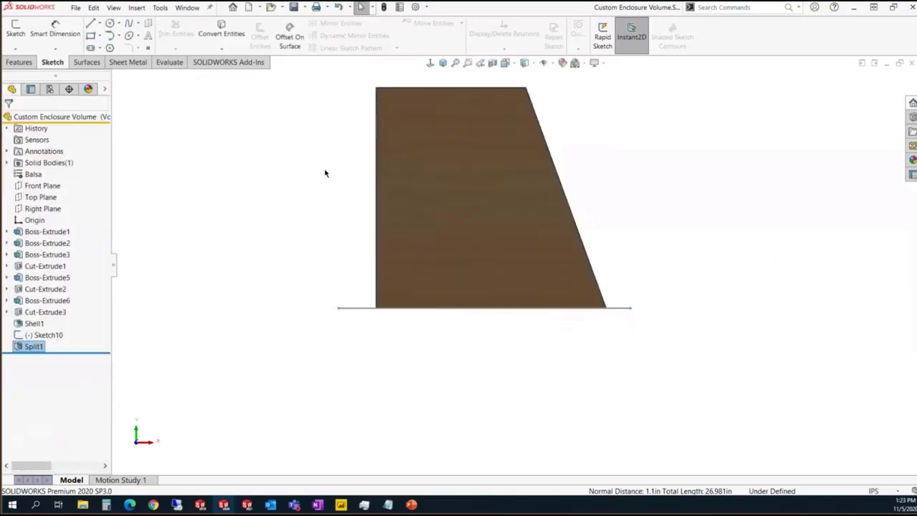
pyautogui.moveTo(565, 151)
pyautogui.mouseDown(button='middle')
pyautogui.moveTo(564, 194)
pyautogui.moveTo(582, 210)
pyautogui.moveTo(542, 225)
pyautogui.moveTo(543, 155)
pyautogui.moveTo(562, 188)
pyautogui.moveTo(688, 254)
pyautogui.moveTo(688, 219)
pyautogui.moveTo(693, 367)
pyautogui.moveTo(624, 375)
pyautogui.mouseUp(button='middle')
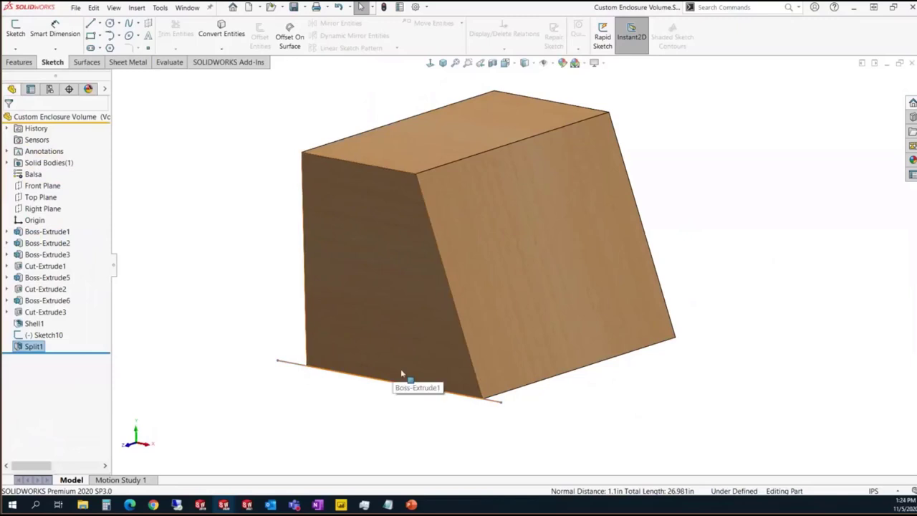
pyautogui.moveTo(395, 422); pyautogui.dragTo(395, 328, button='middle')
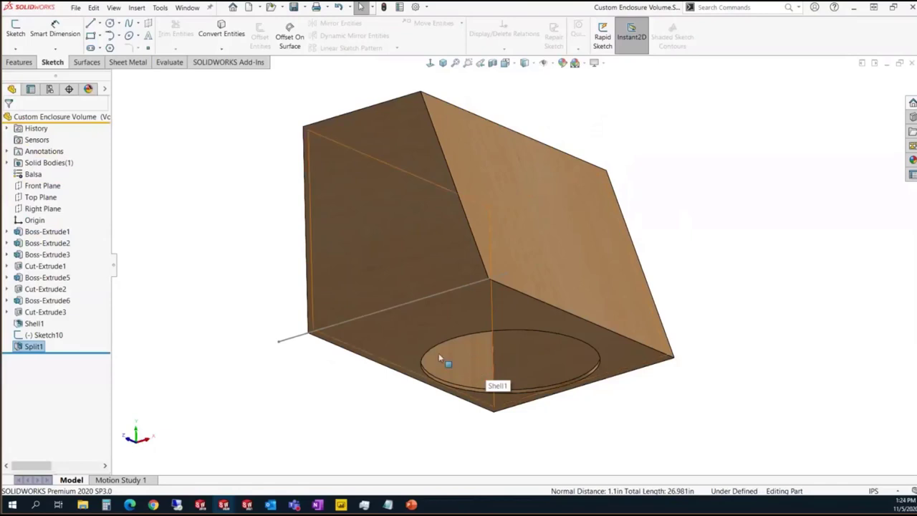
pyautogui.click(370, 329)
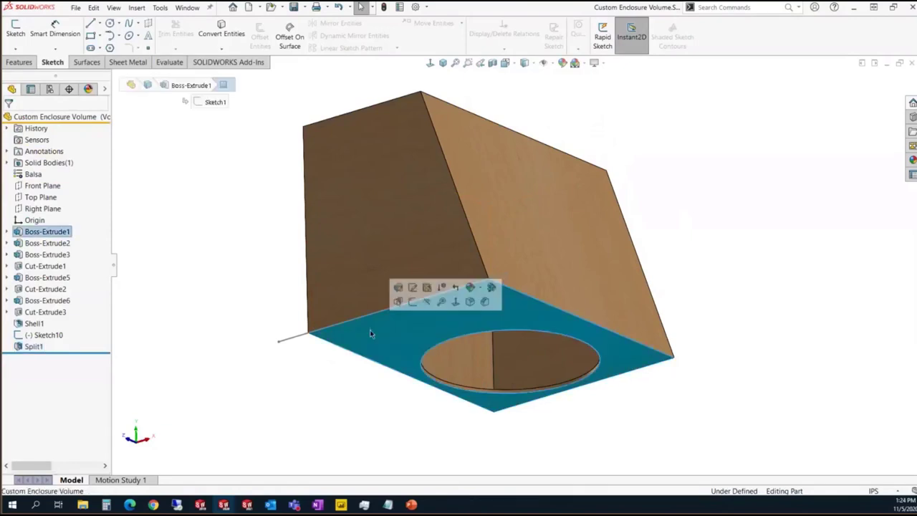
# Convert the bottom face outline and extrude it into a 0.1 in cap panel
pyautogui.click(412, 301)
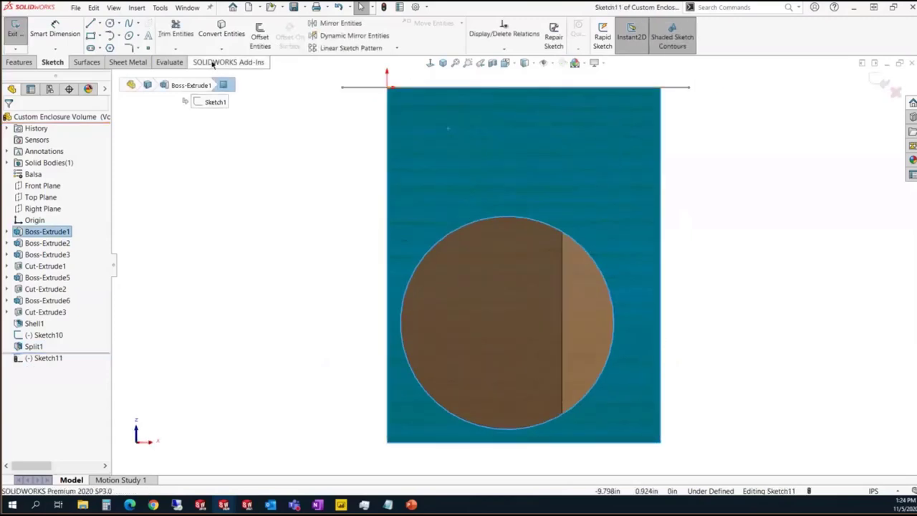
pyautogui.click(213, 33)
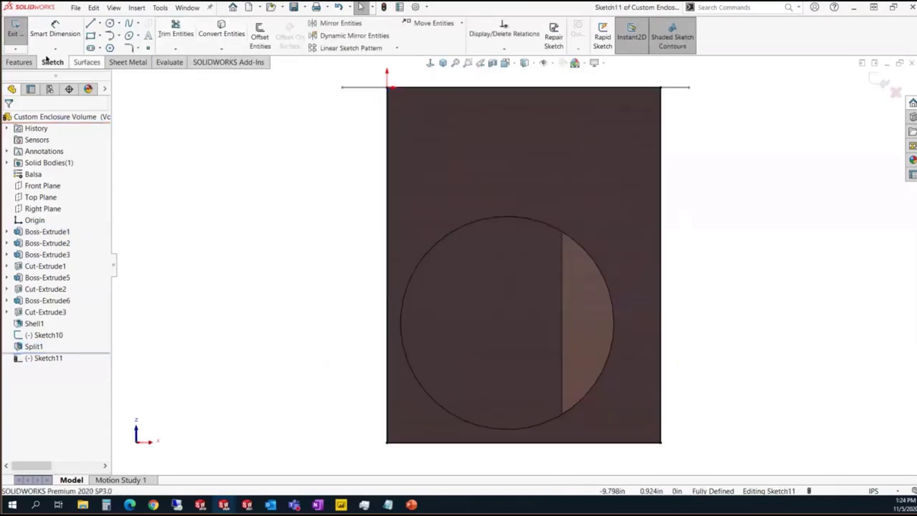
pyautogui.click(20, 62)
pyautogui.click(22, 40)
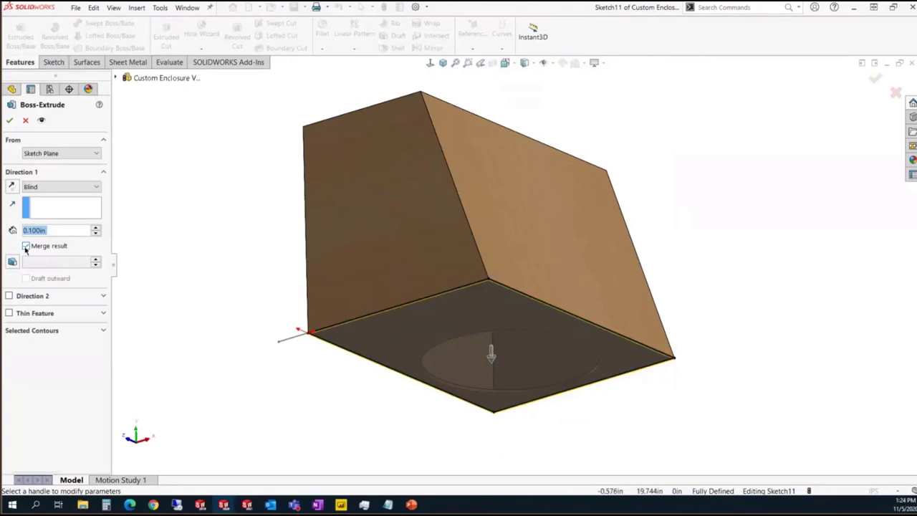
pyautogui.click(10, 120)
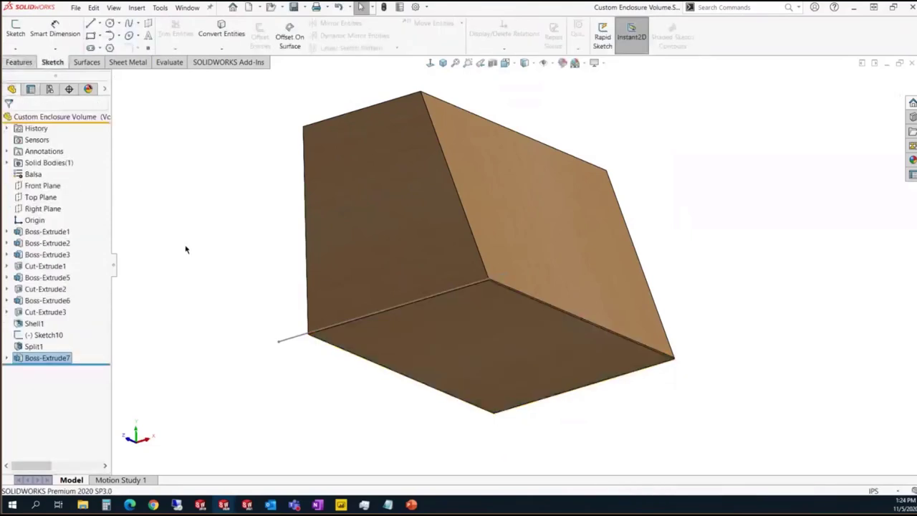
# Check the sealed interior with a section view at -6.070in, then turn it off
pyautogui.click(492, 63)
pyautogui.moveTo(349, 189); pyautogui.dragTo(406, 212)
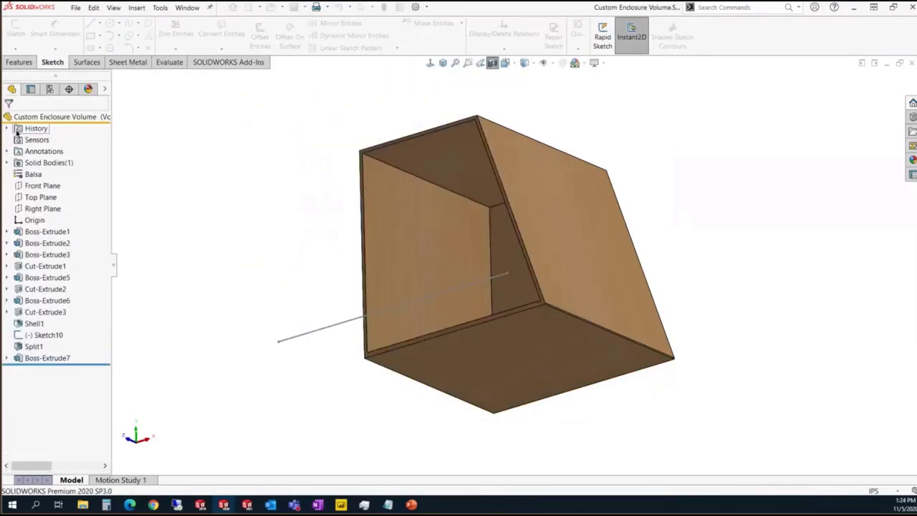
pyautogui.click(492, 63)
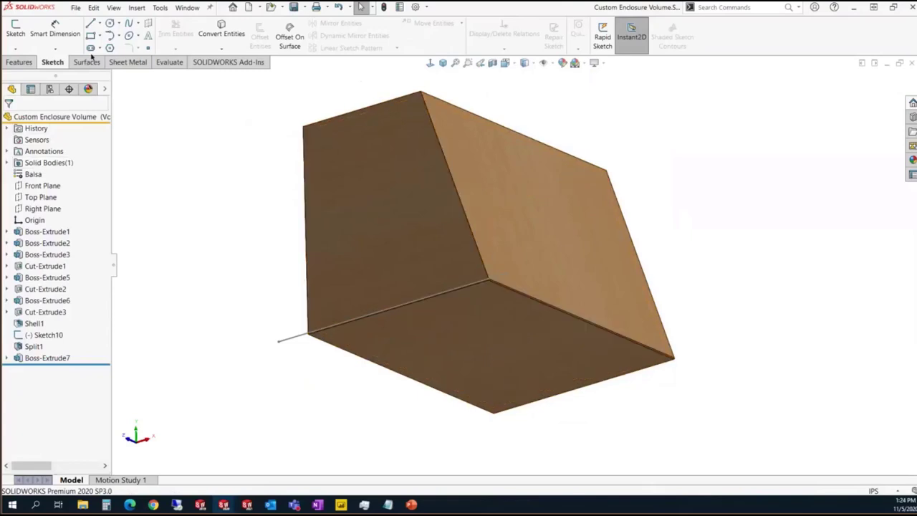
# Sketch a corner rectangle on the Top Plane surrounding the whole enclosure footprint
pyautogui.click(40, 197)
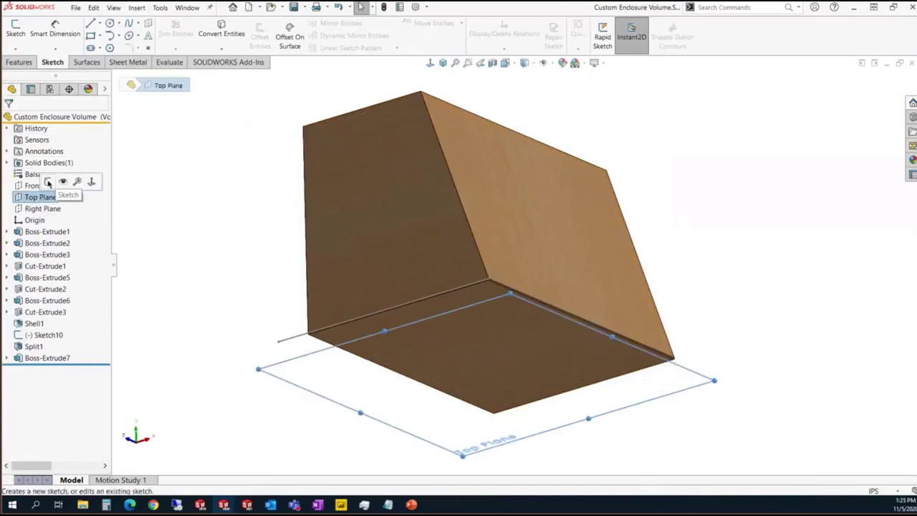
pyautogui.click(48, 183)
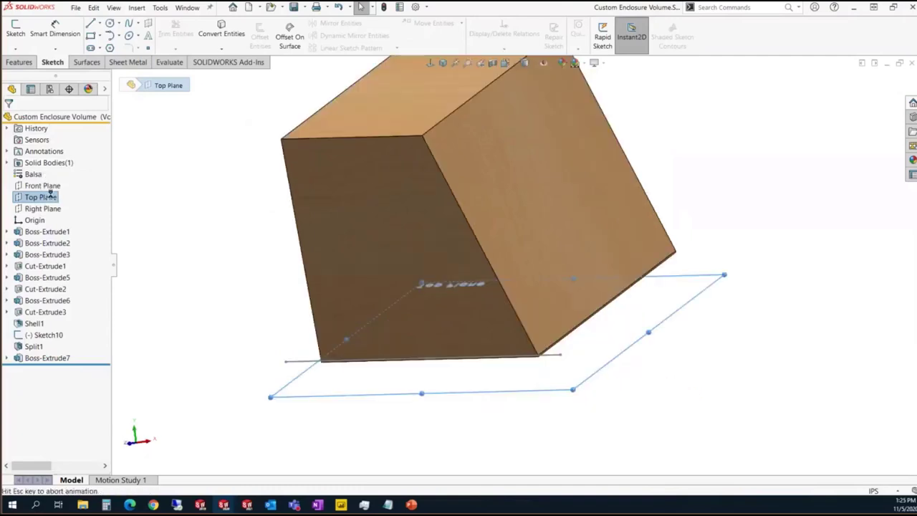
pyautogui.click(90, 35)
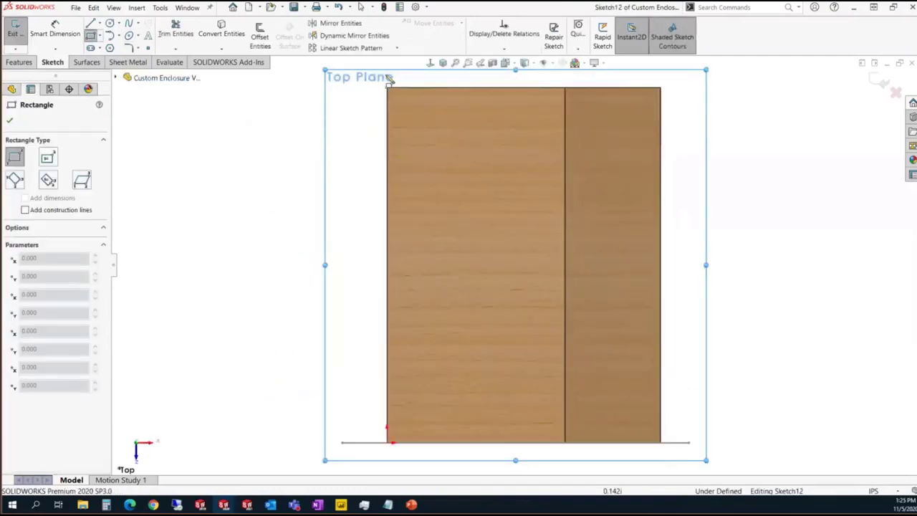
pyautogui.click(378, 73)
pyautogui.click(679, 454)
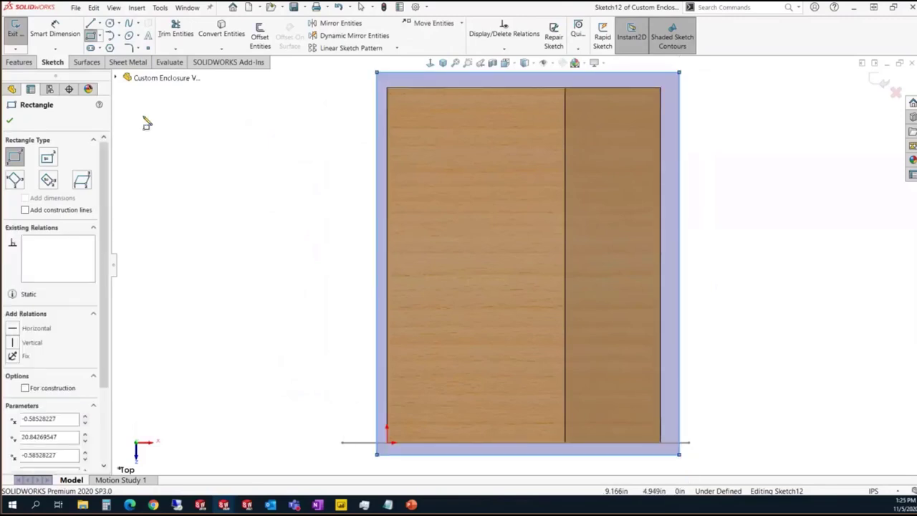
# Extrude the rectangle 17.840in as a separate body with Merge result unchecked
pyautogui.click(22, 63)
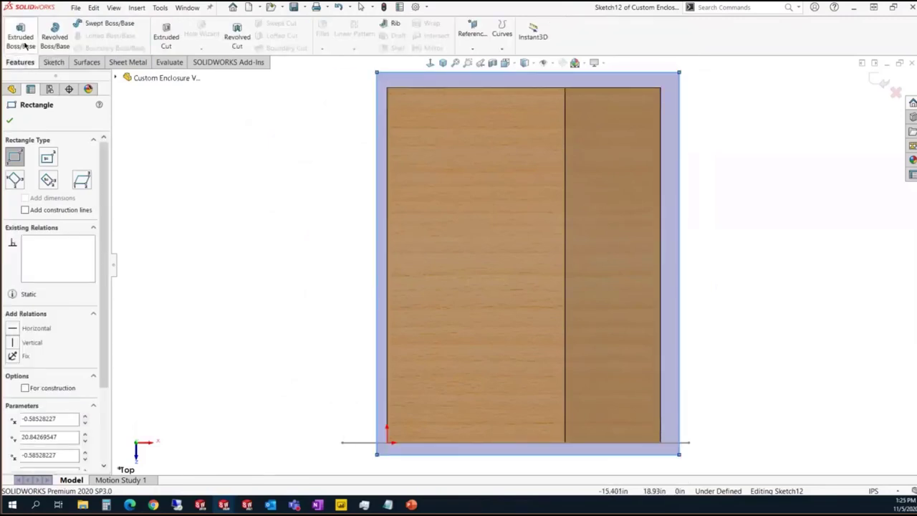
pyautogui.click(21, 46)
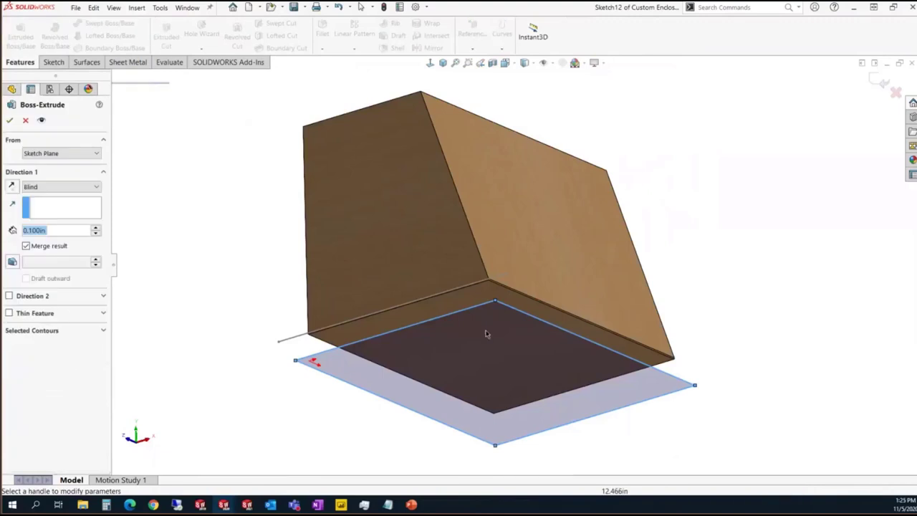
pyautogui.moveTo(494, 362); pyautogui.dragTo(494, 92)
pyautogui.moveTo(260, 178); pyautogui.dragTo(278, 240, button='middle')
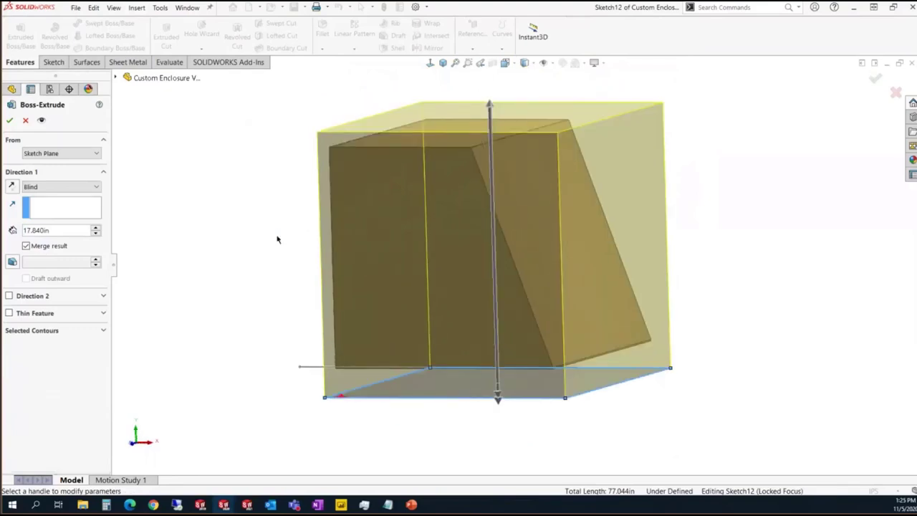
pyautogui.click(27, 246)
pyautogui.click(10, 123)
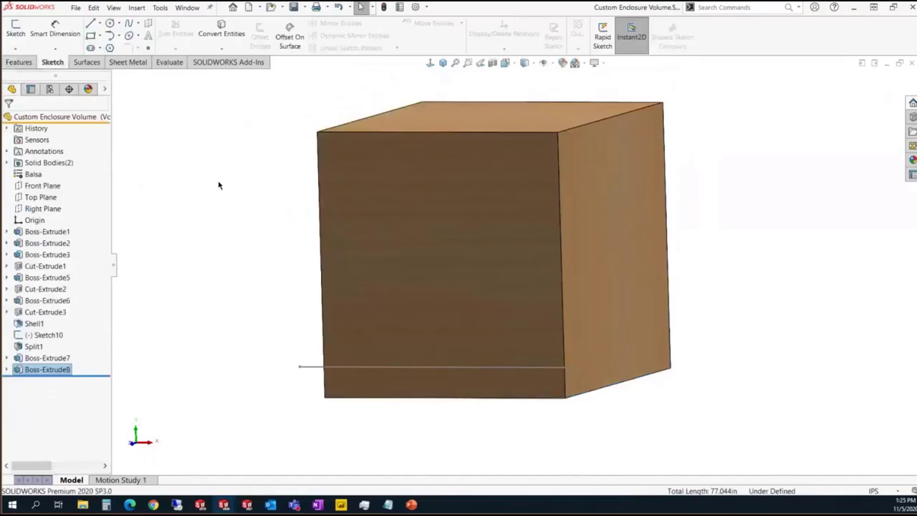
# Set up a Subtract combine with Boss-Extrude8 as main body and Boss-Extrude7 subtracted
pyautogui.click(137, 8)
pyautogui.moveTo(204, 48)
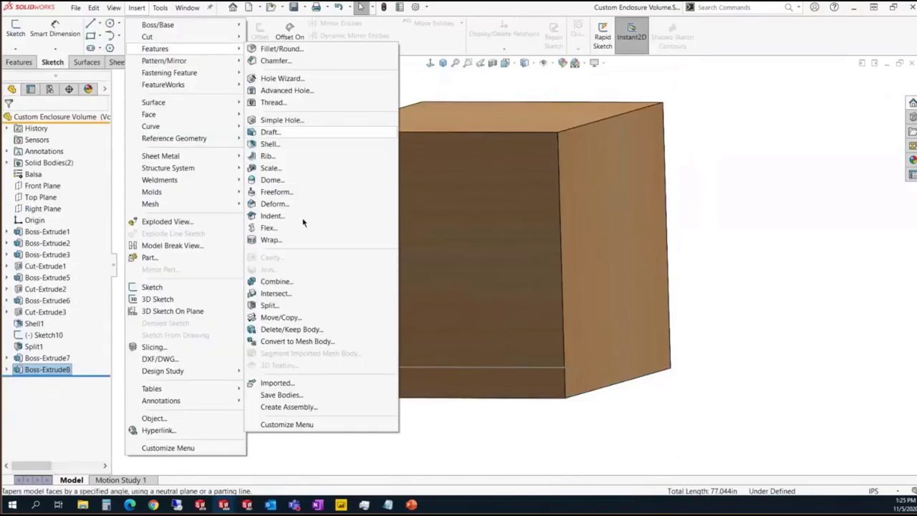
pyautogui.click(291, 281)
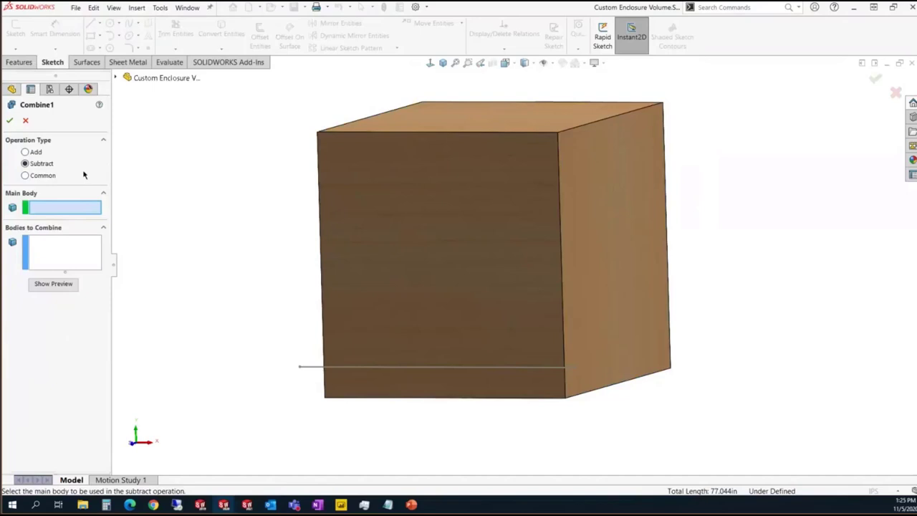
pyautogui.click(330, 180)
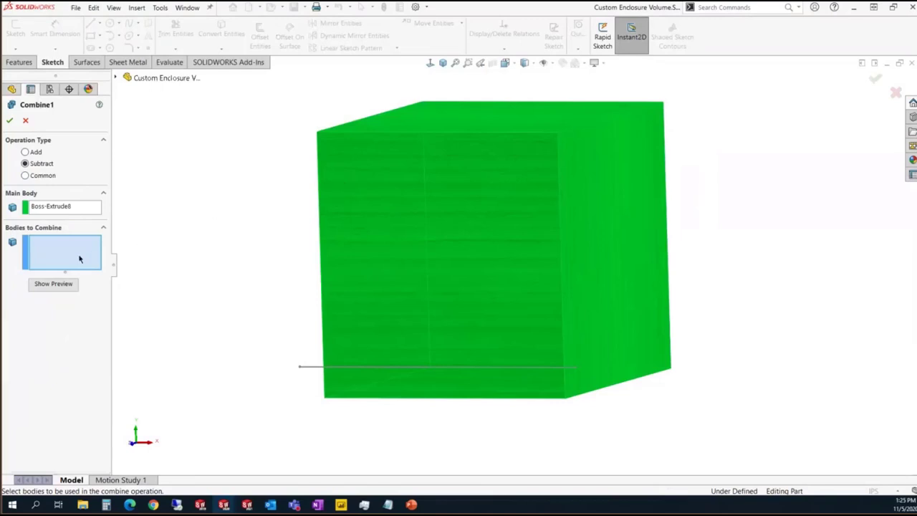
pyautogui.click(115, 78)
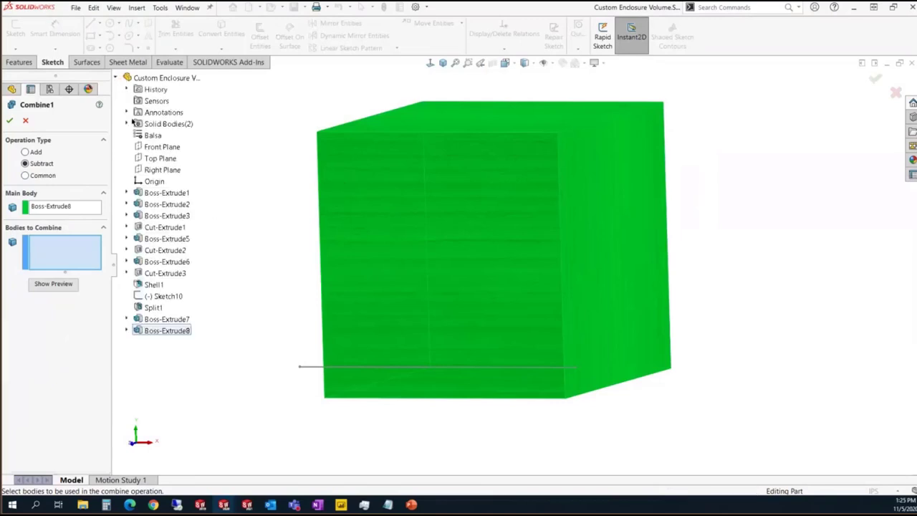
pyautogui.click(127, 124)
pyautogui.click(157, 135)
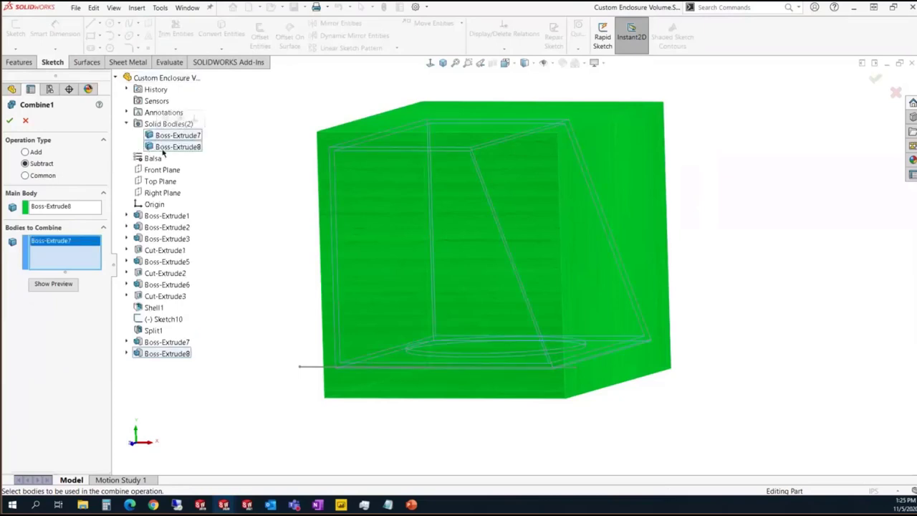
# Apply the combine, keeping only Body 2, the tapered interior volume
pyautogui.click(10, 122)
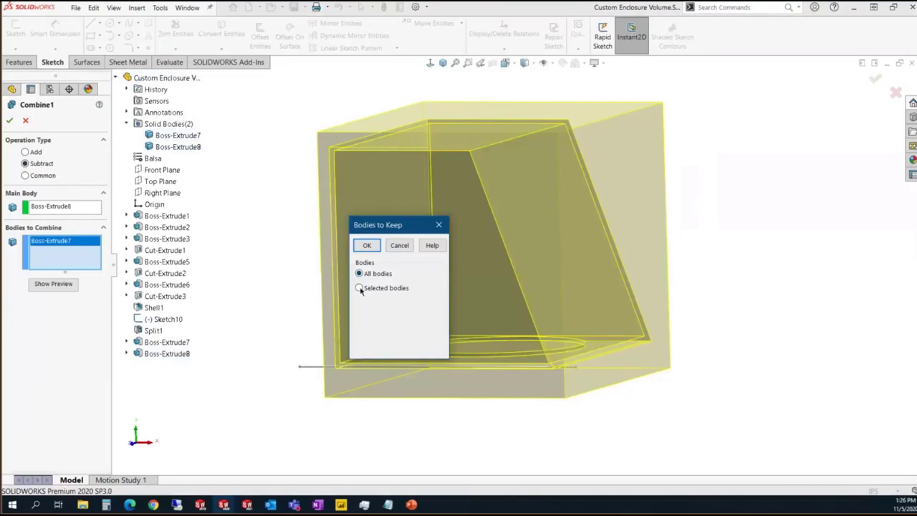
pyautogui.click(360, 289)
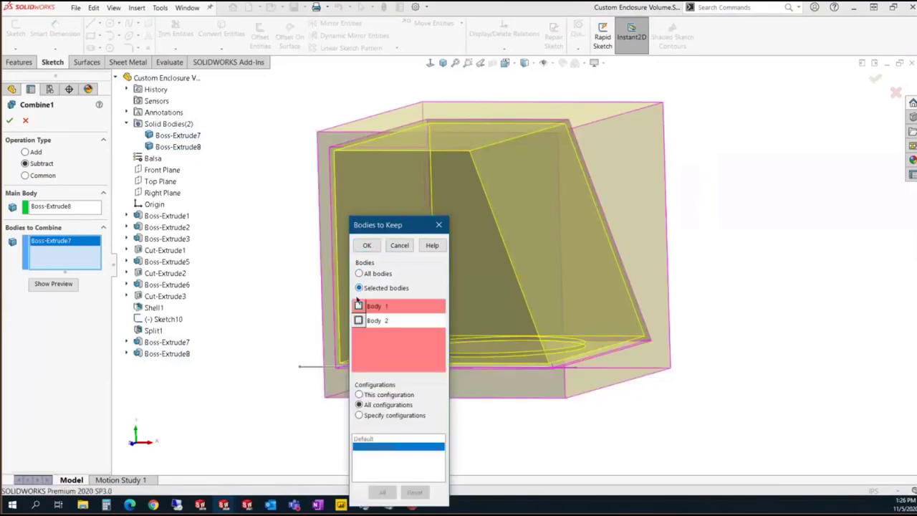
pyautogui.click(359, 321)
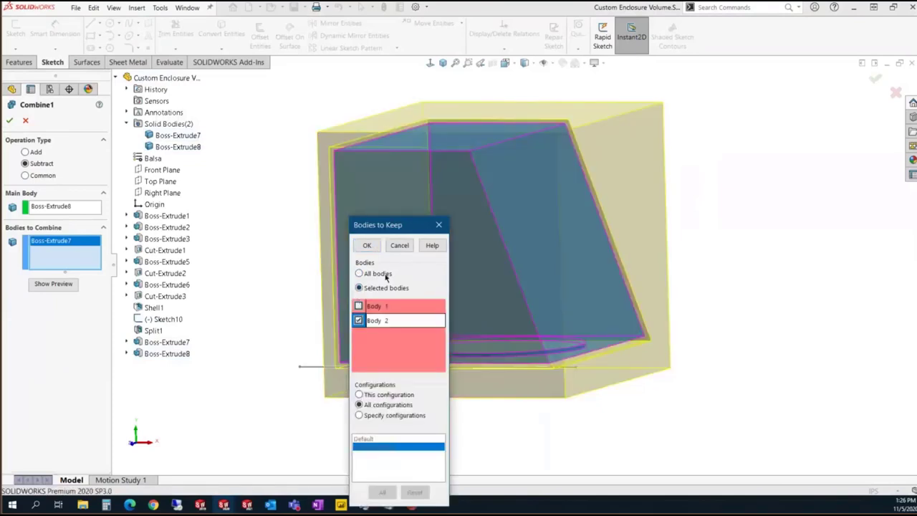
pyautogui.click(368, 246)
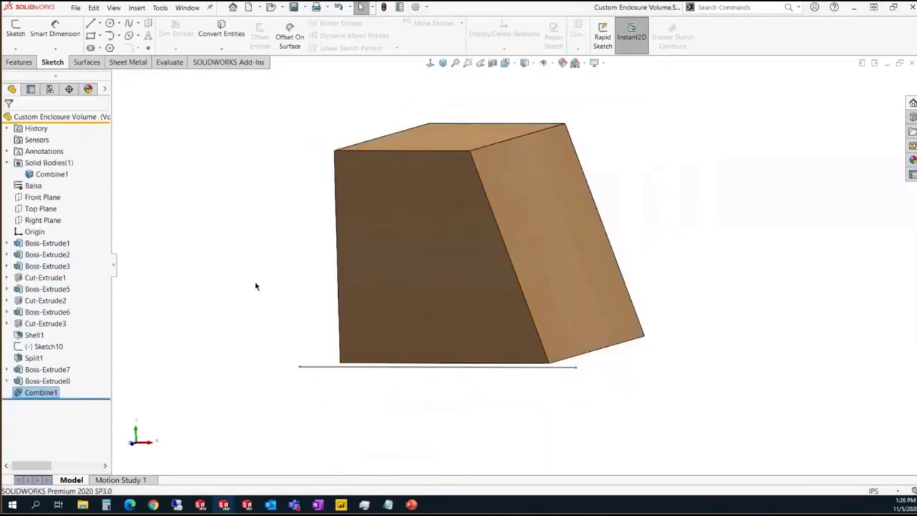
pyautogui.moveTo(256, 280); pyautogui.dragTo(265, 332, button='middle')
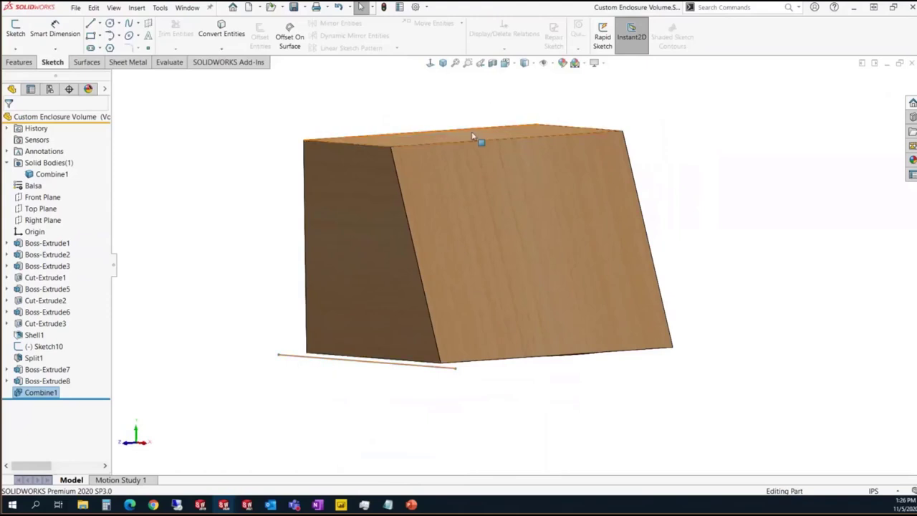
pyautogui.click(493, 63)
pyautogui.moveTo(363, 238); pyautogui.dragTo(395, 240)
pyautogui.click(8, 121)
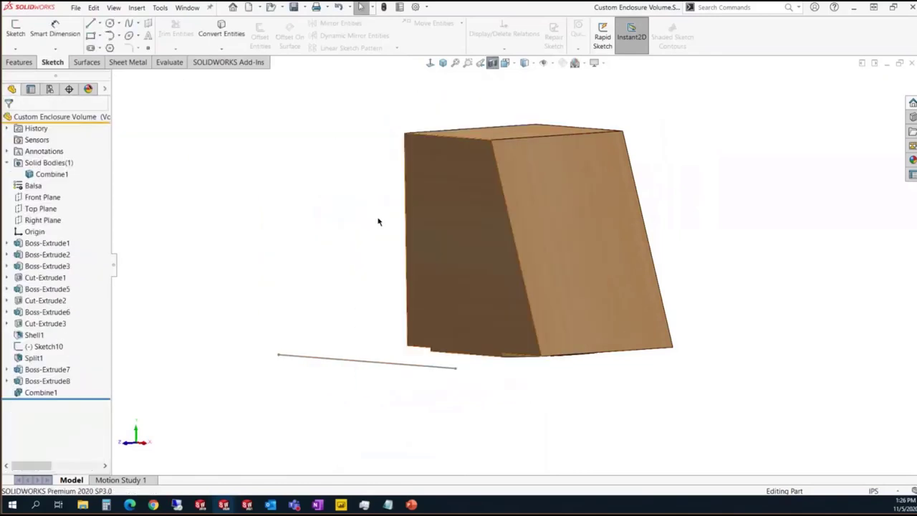
pyautogui.click(493, 63)
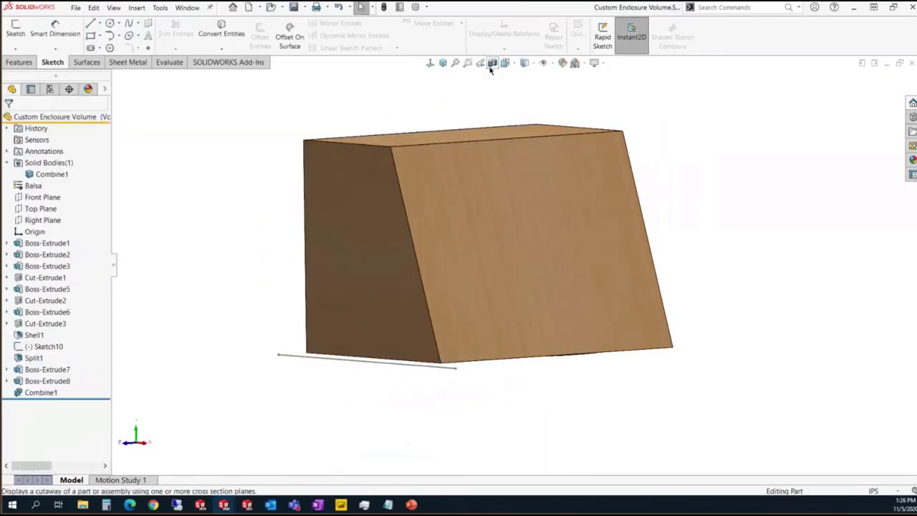
# Calculate Mass Properties and read the 3409.52 cubic inch volume
pyautogui.click(170, 63)
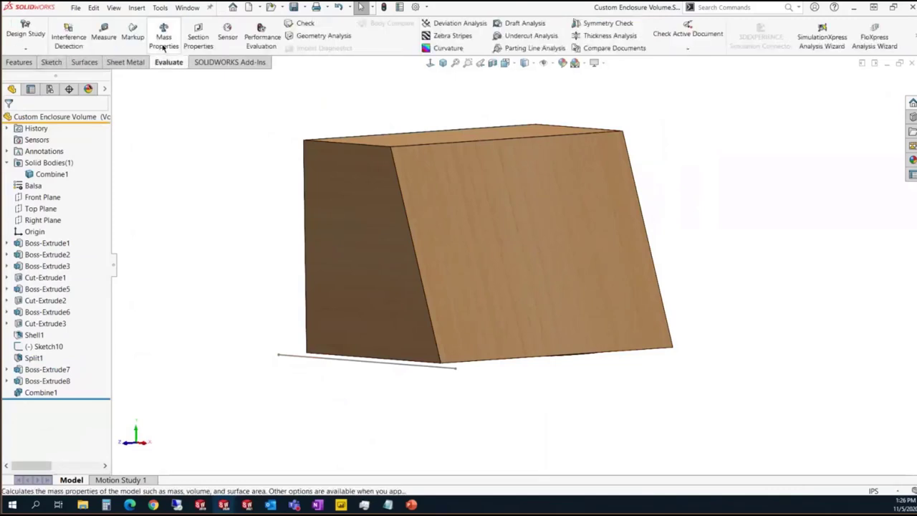
pyautogui.click(163, 42)
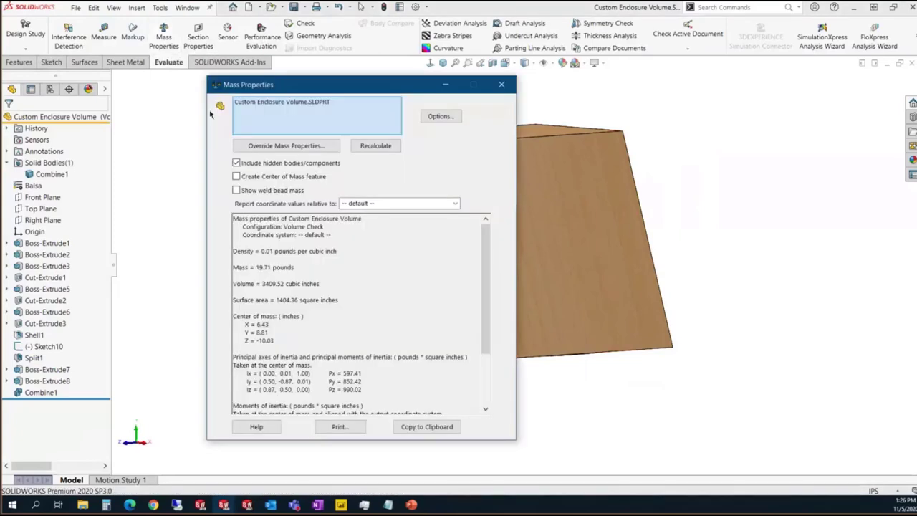
pyautogui.moveTo(323, 284); pyautogui.dragTo(245, 292)
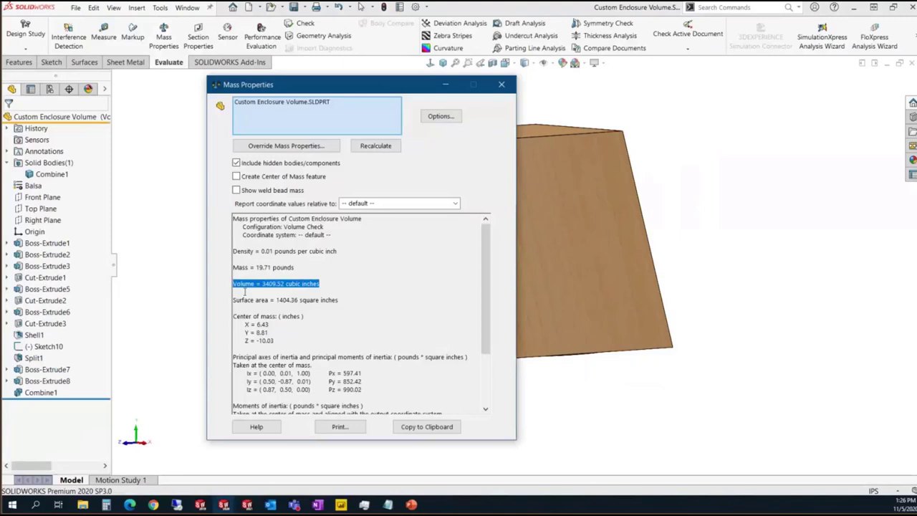
pyautogui.click(362, 281)
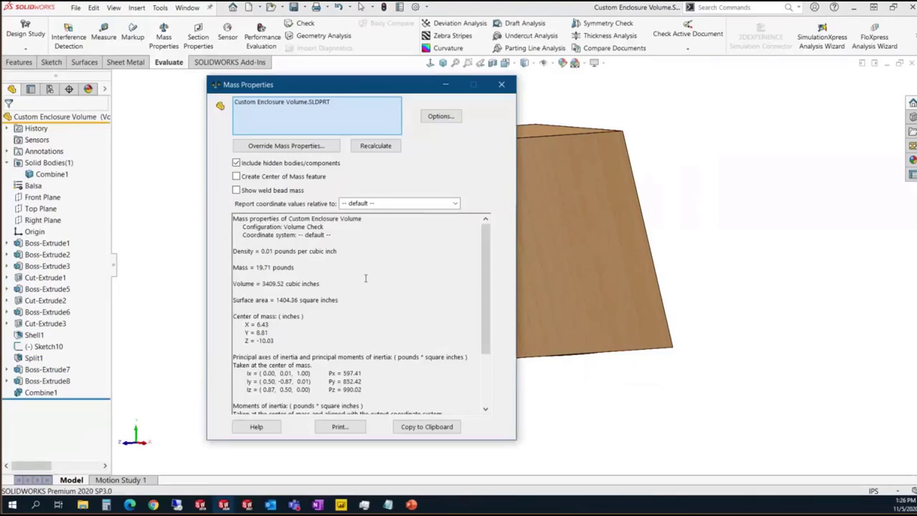
# Use custom units with volume in cubic feet, reading 1.97 cubic feet
pyautogui.click(440, 123)
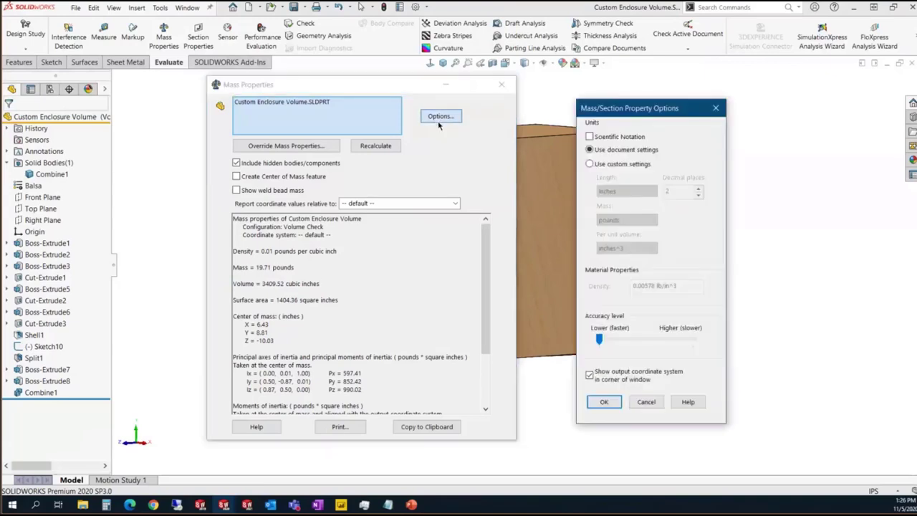
pyautogui.click(590, 164)
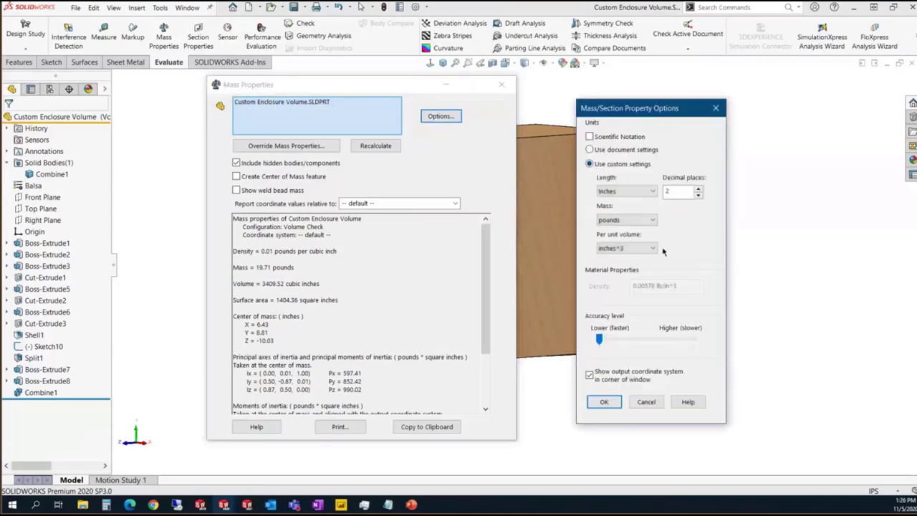
pyautogui.click(628, 248)
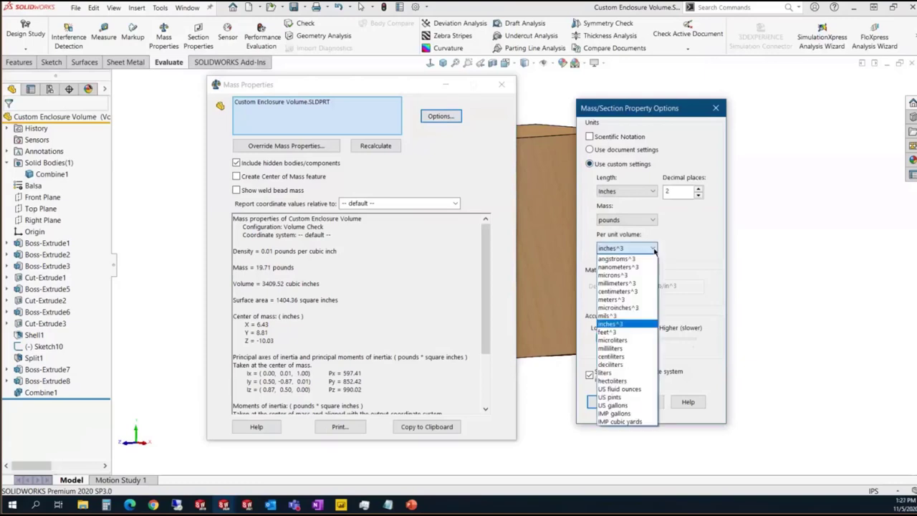
pyautogui.click(635, 333)
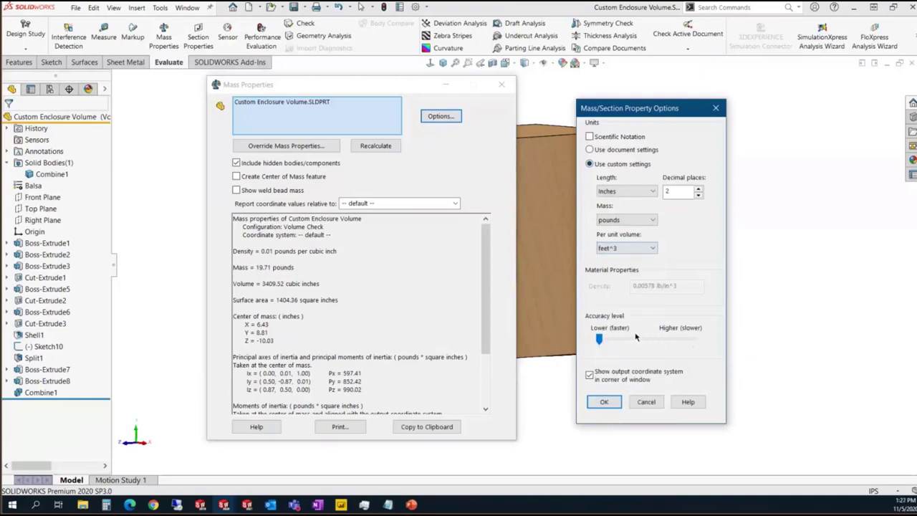
pyautogui.click(612, 402)
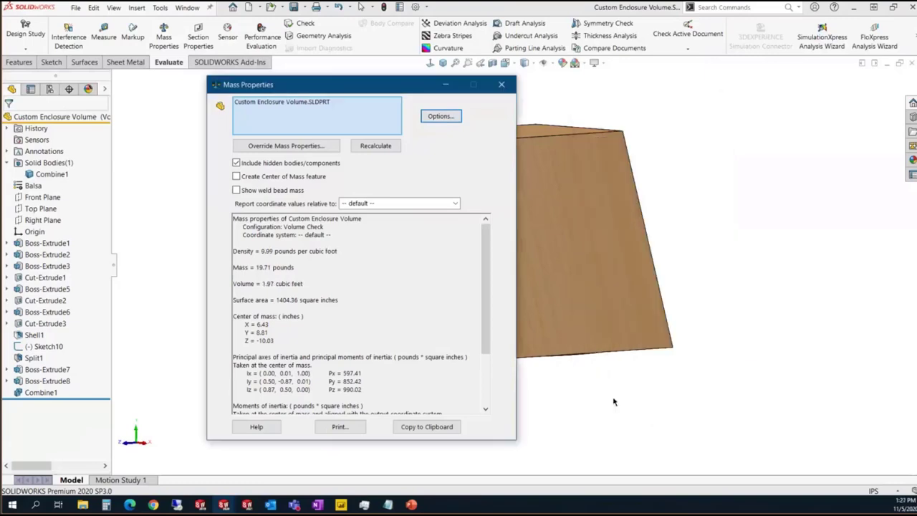
pyautogui.moveTo(308, 284); pyautogui.dragTo(261, 284)
pyautogui.click(342, 283)
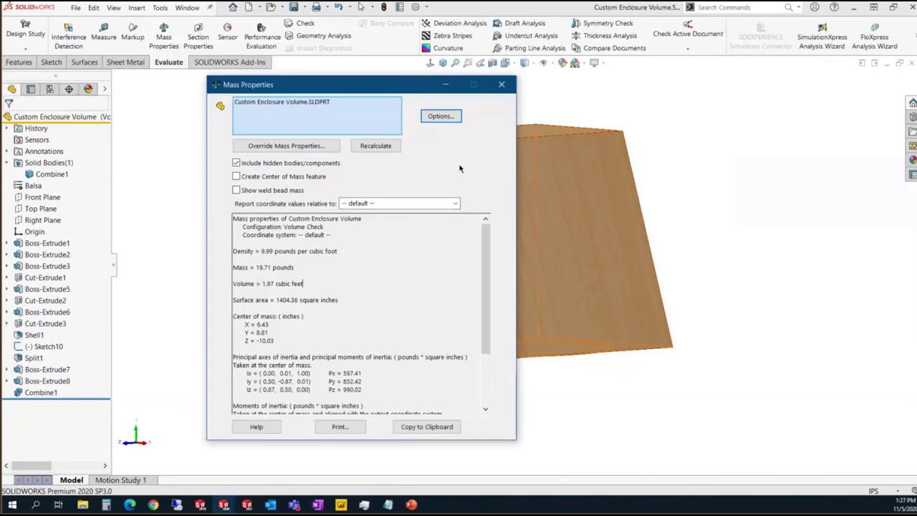
# Close Mass Properties, activate the Default configuration and orbit to view the open enclosure
pyautogui.click(502, 85)
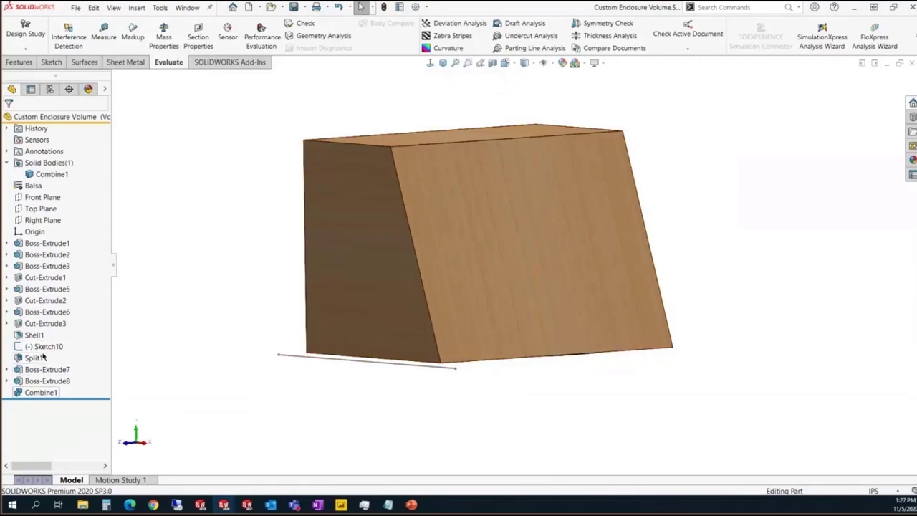
pyautogui.click(50, 90)
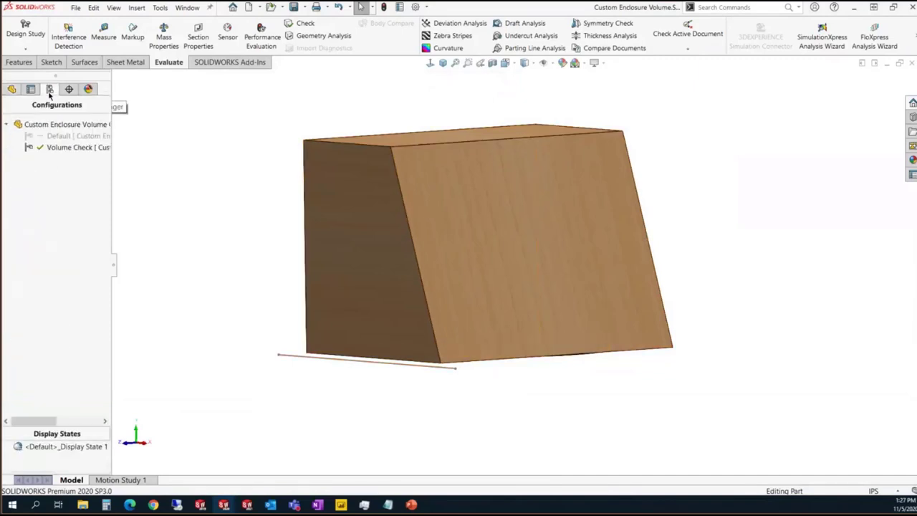
pyautogui.doubleClick(56, 136)
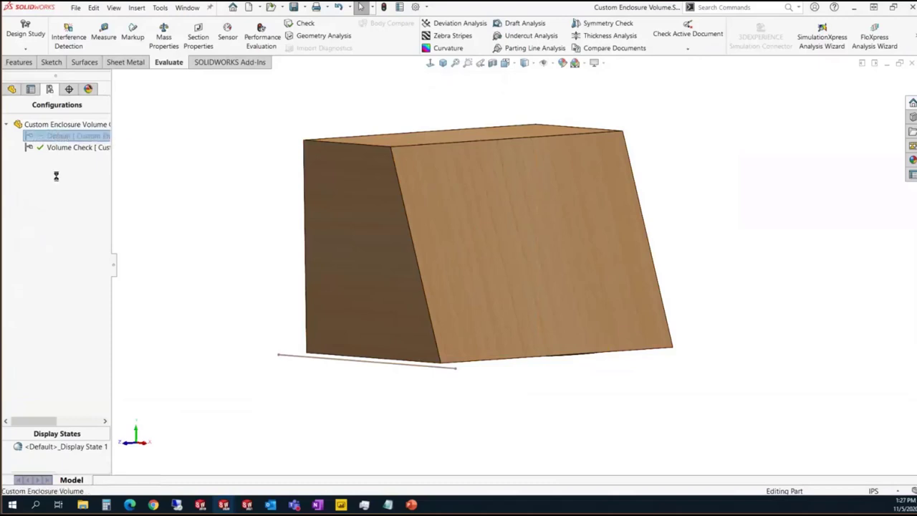
pyautogui.click(11, 89)
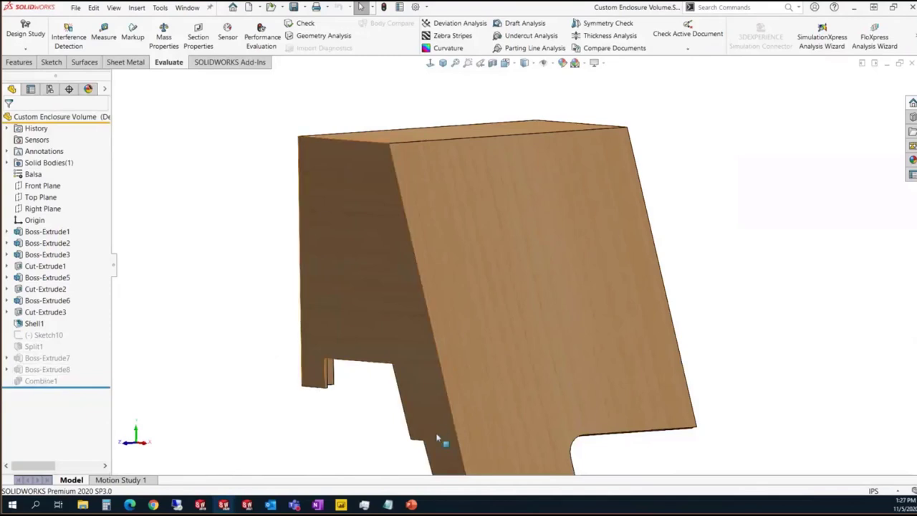
pyautogui.moveTo(330, 480); pyautogui.dragTo(586, 262, button='middle')
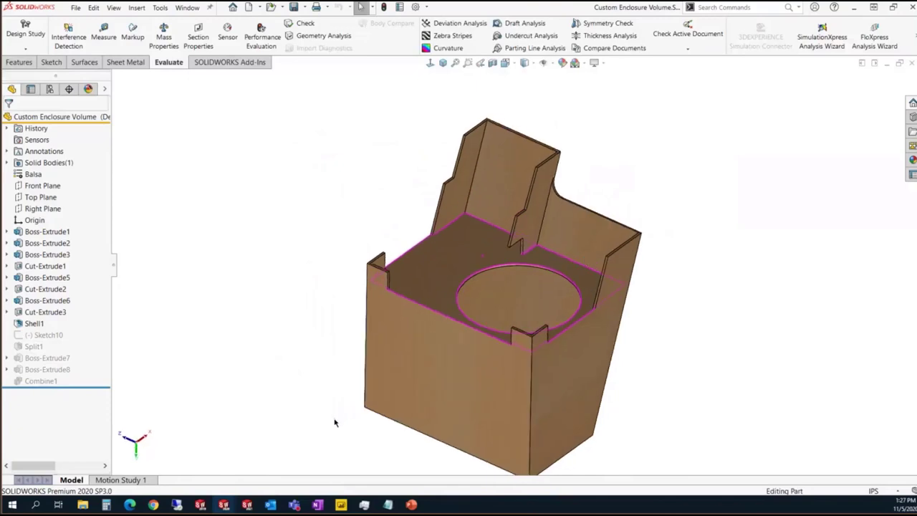
# Pan the enclosure up and right, then widen the FeatureManager panel
pyautogui.keyDown('ctrl'); pyautogui.moveTo(334, 421); pyautogui.dragTo(470, 388, button='middle'); pyautogui.keyUp('ctrl')
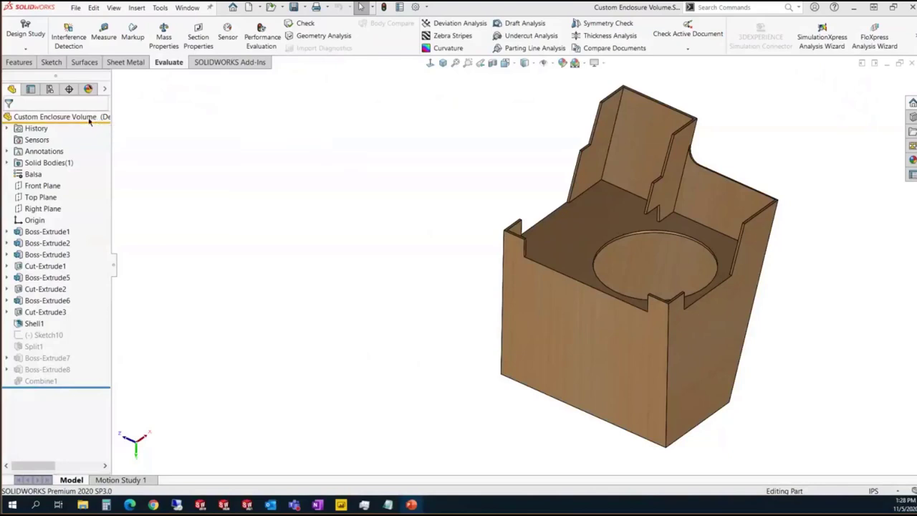
pyautogui.moveTo(147, 266); pyautogui.dragTo(150, 264)
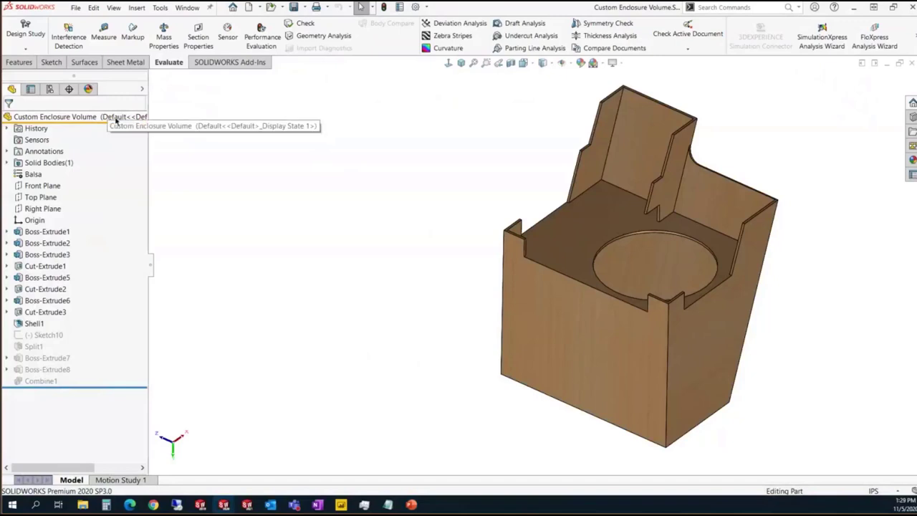
# Toggle to Volume Check, then reactivate the Default configuration and bring up the Insert menu
pyautogui.click(51, 89)
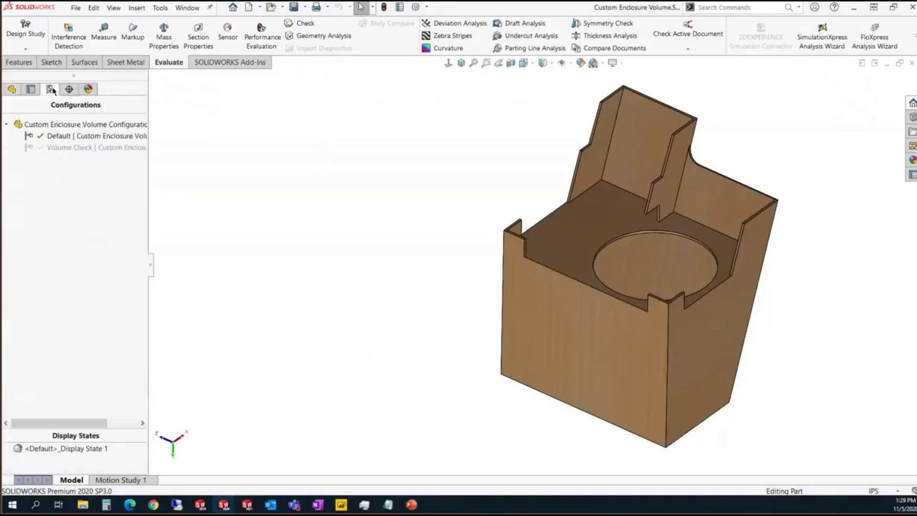
pyautogui.doubleClick(71, 147)
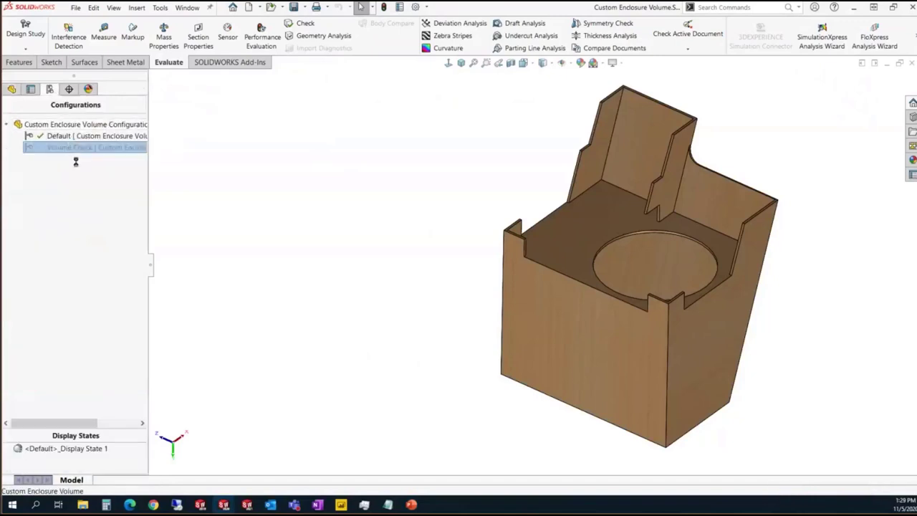
pyautogui.click(12, 89)
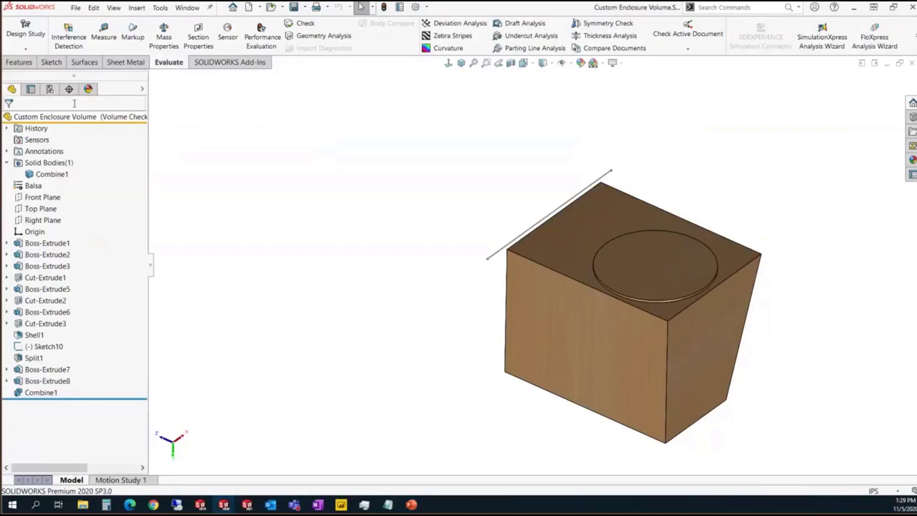
pyautogui.click(50, 89)
pyautogui.doubleClick(82, 137)
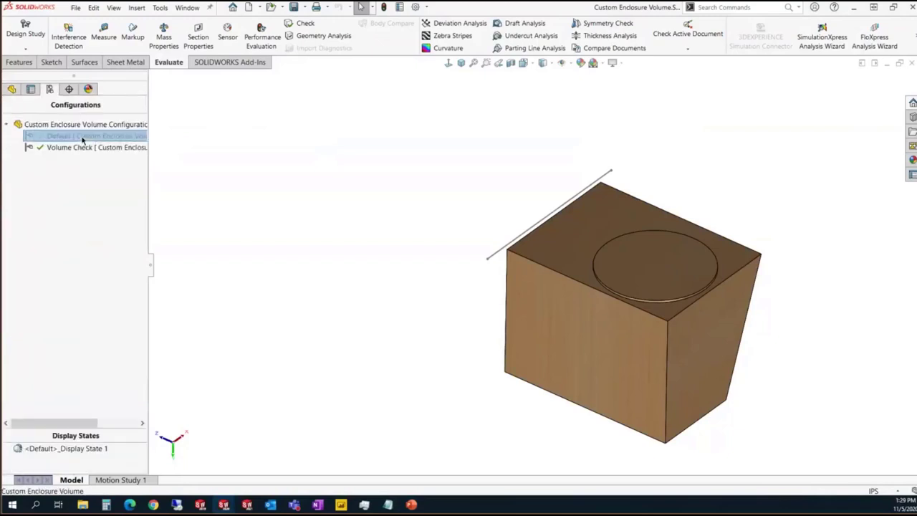
pyautogui.click(12, 90)
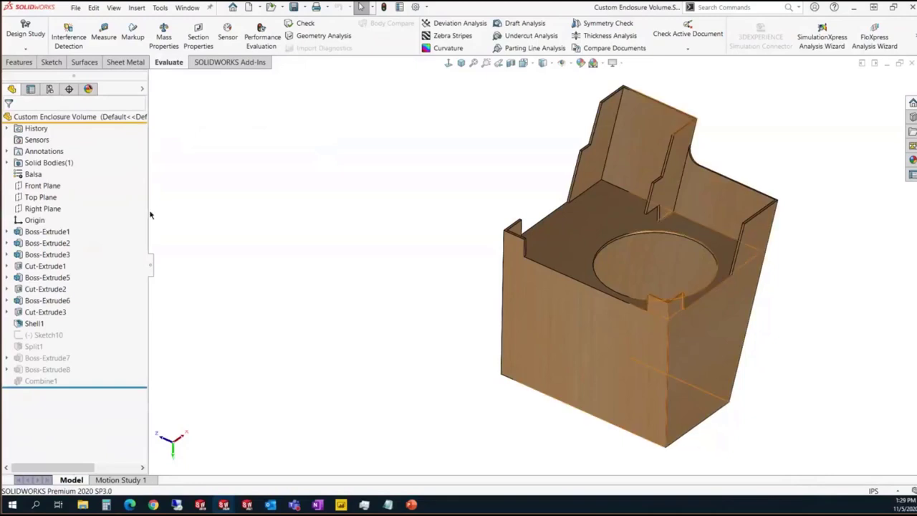
pyautogui.click(139, 10)
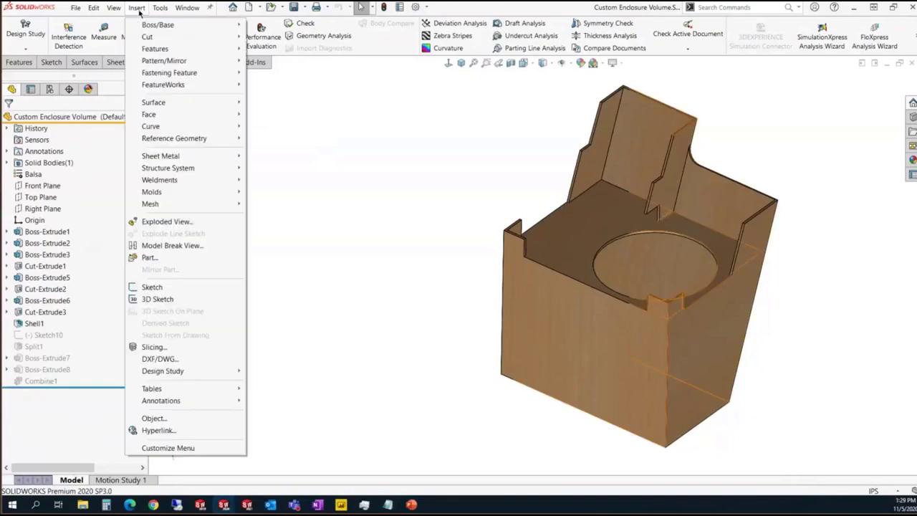
# Insert Sub Model12 as a part without its part material, propagating its original appearance
pyautogui.click(169, 261)
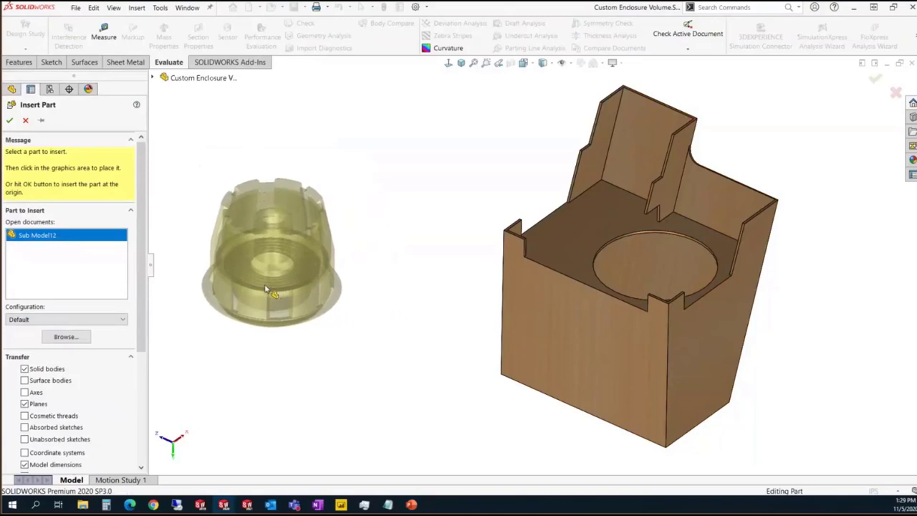
pyautogui.moveTo(144, 261); pyautogui.dragTo(141, 367)
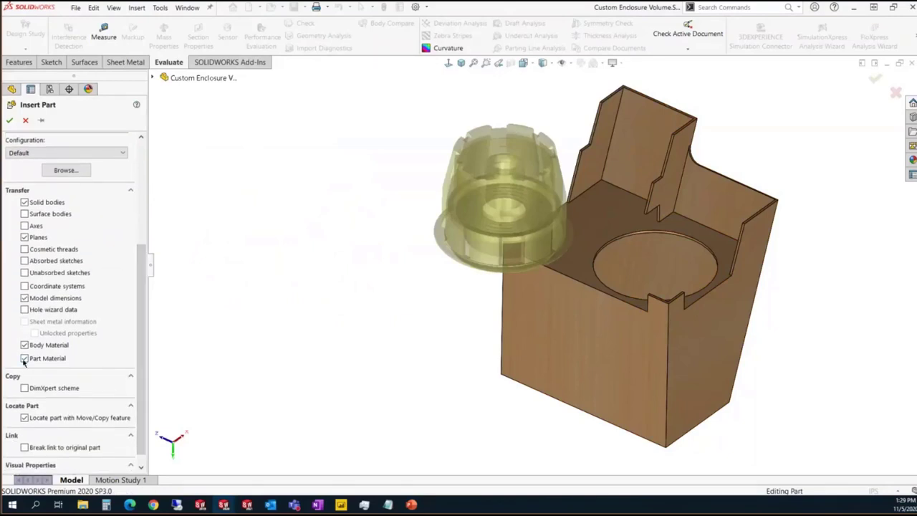
pyautogui.click(24, 359)
pyautogui.scroll(-1, 143, 319)
pyautogui.scroll(-1, 144, 319)
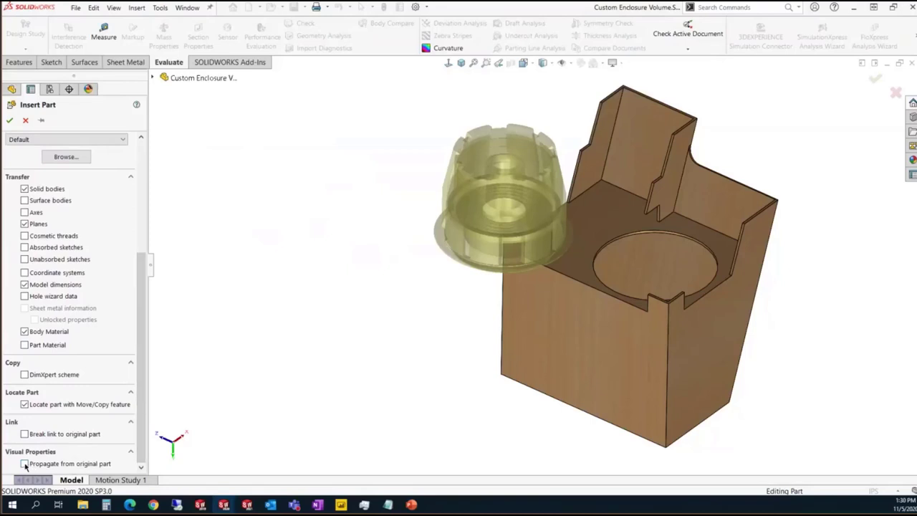
pyautogui.click(25, 464)
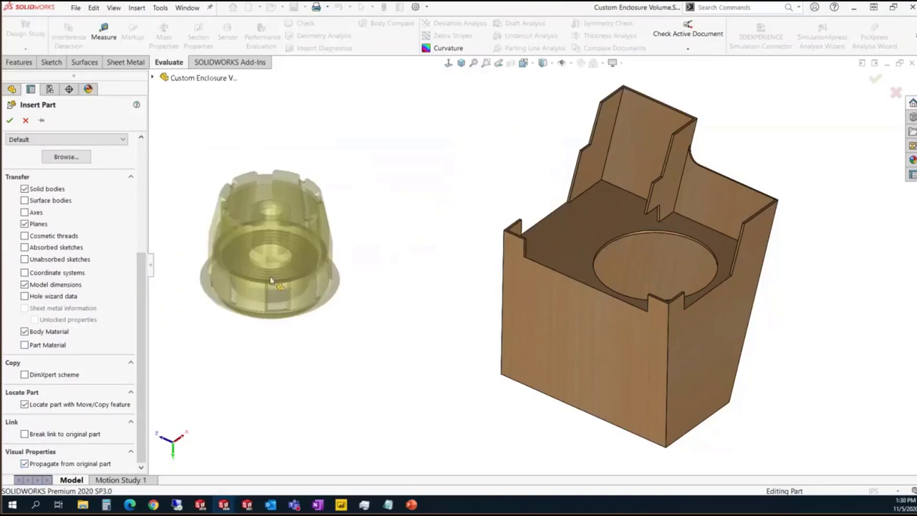
pyautogui.click(393, 233)
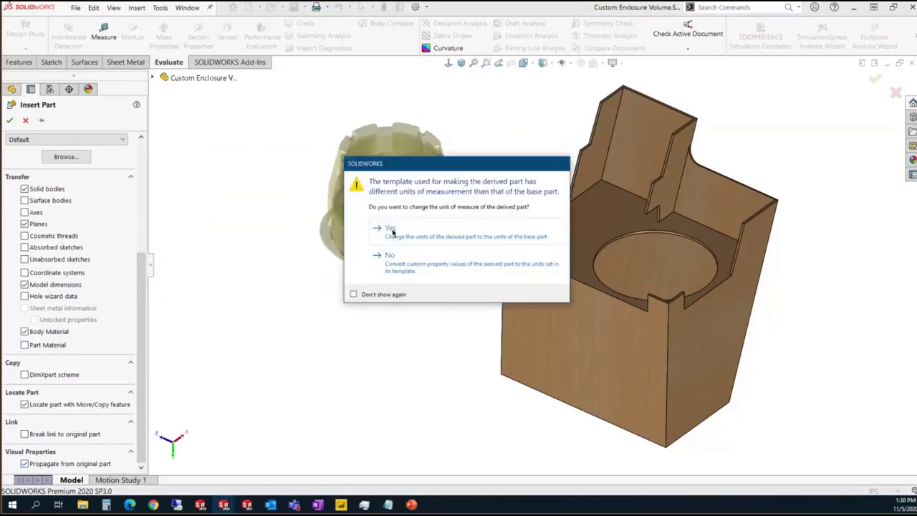
# Keep the subwoofer's units, hide its planes, and expand Locate Part's Translate and Rotate sections
pyautogui.click(413, 259)
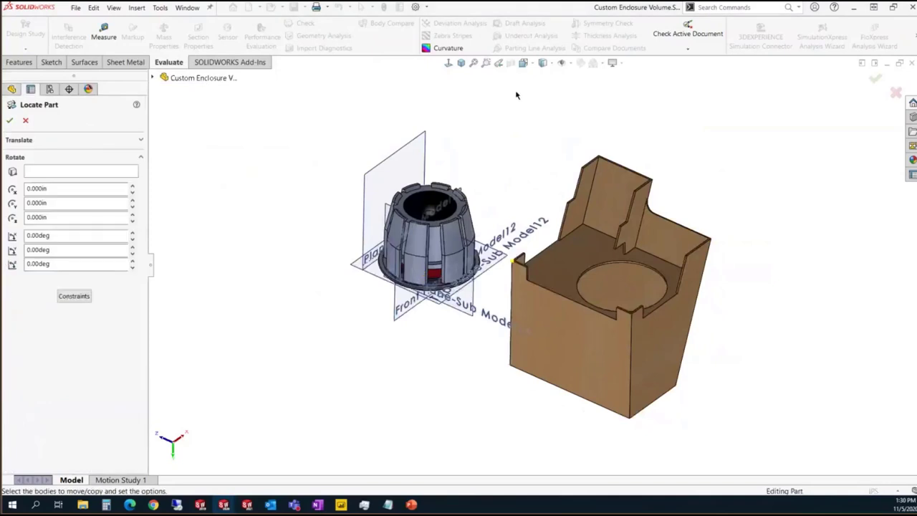
pyautogui.click(572, 64)
pyautogui.click(566, 89)
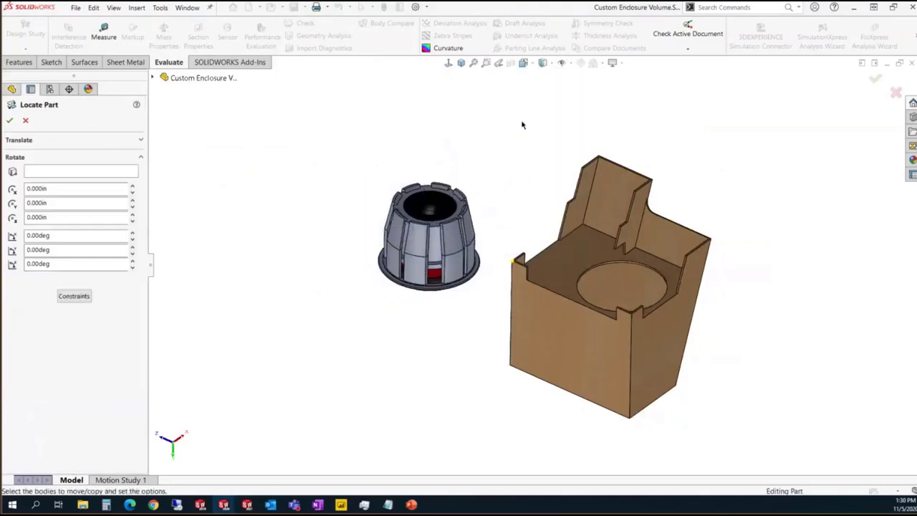
pyautogui.scroll(-3, 570, 247)
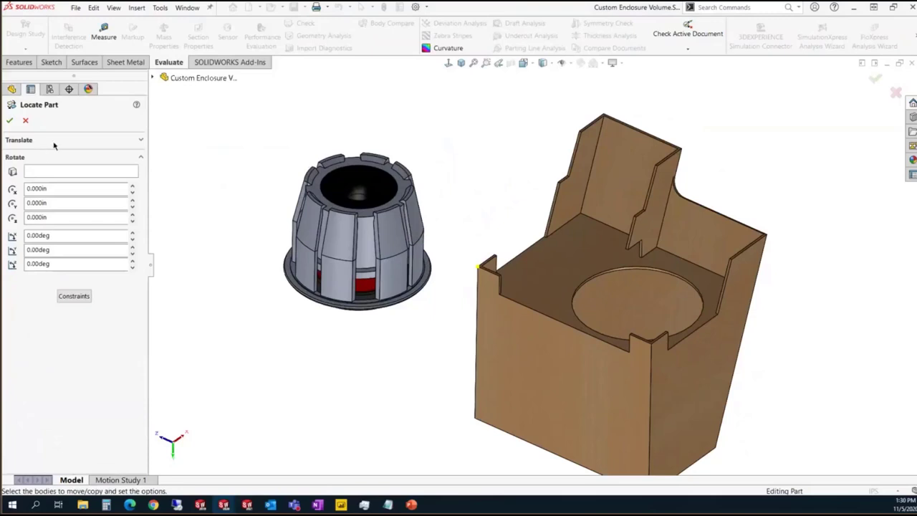
pyautogui.click(53, 141)
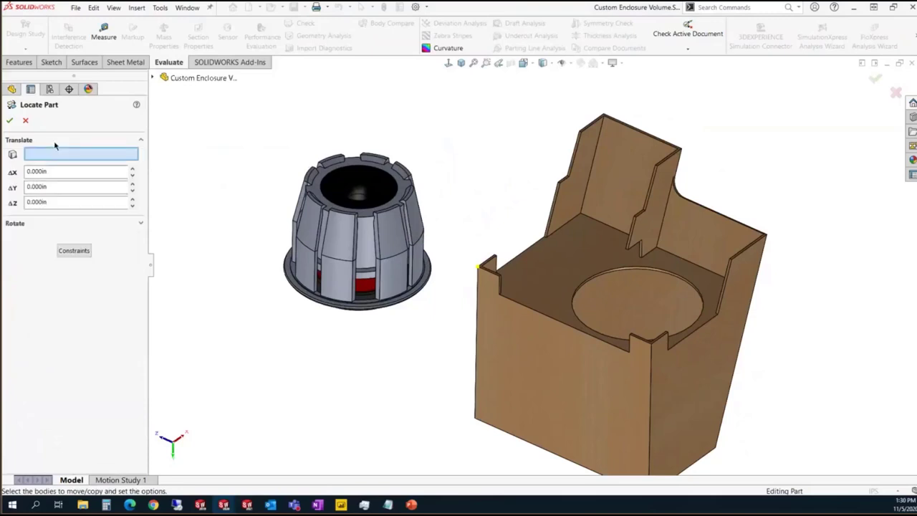
pyautogui.click(47, 227)
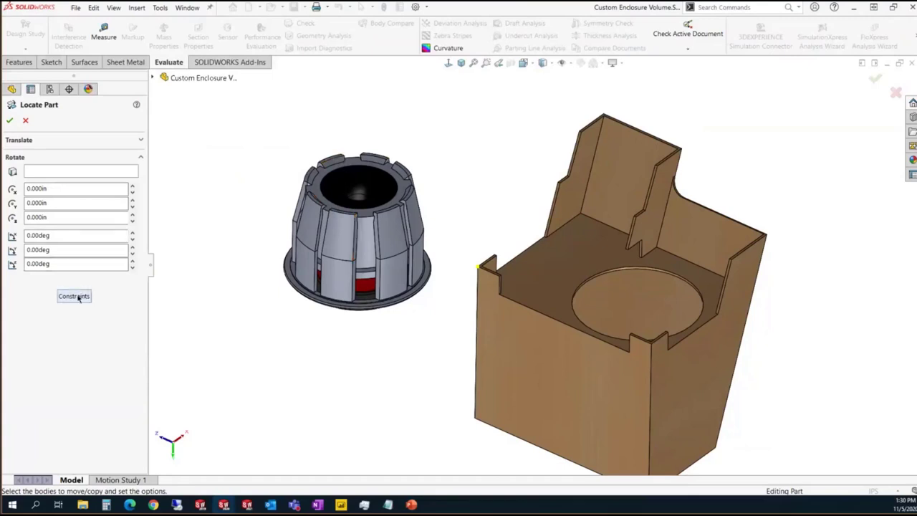
# Add a flipped Coincident mate between the subwoofer flange underside and the enclosure floor
pyautogui.click(75, 296)
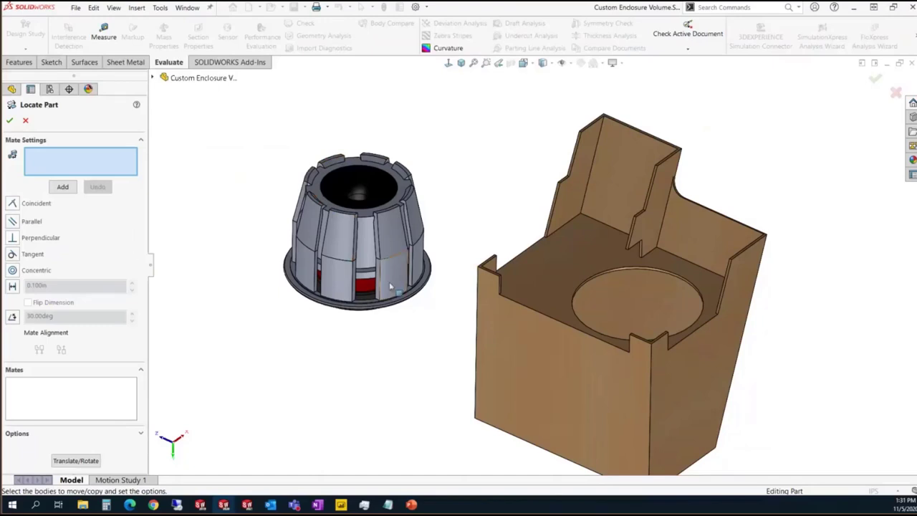
pyautogui.scroll(-4, 491, 276)
pyautogui.scroll(-2, 491, 276)
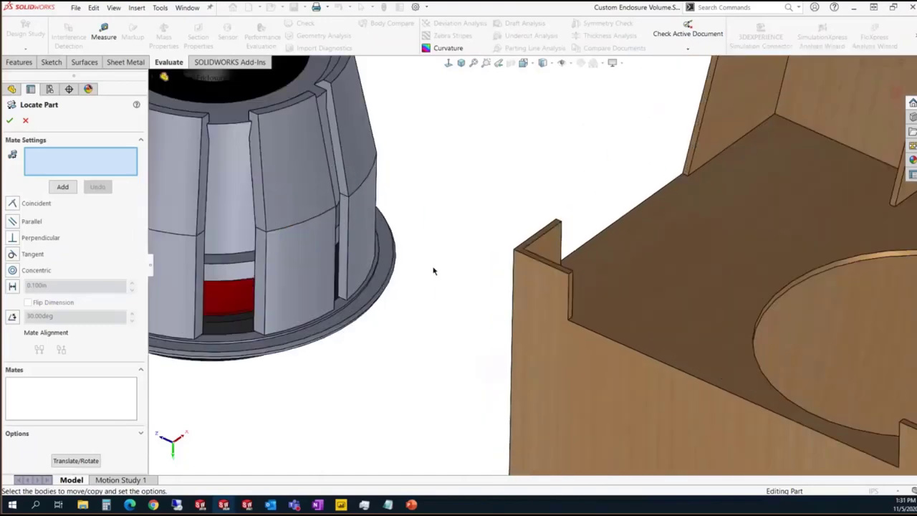
pyautogui.click(387, 259)
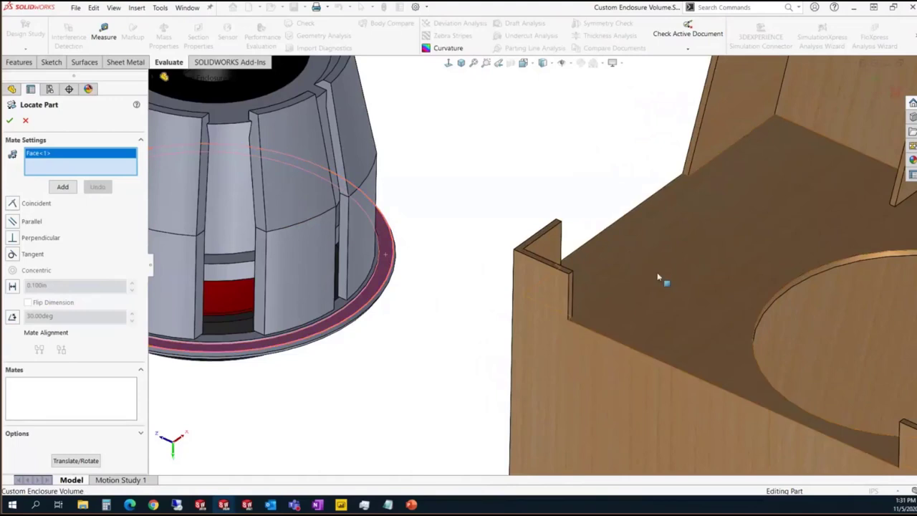
pyautogui.click(695, 305)
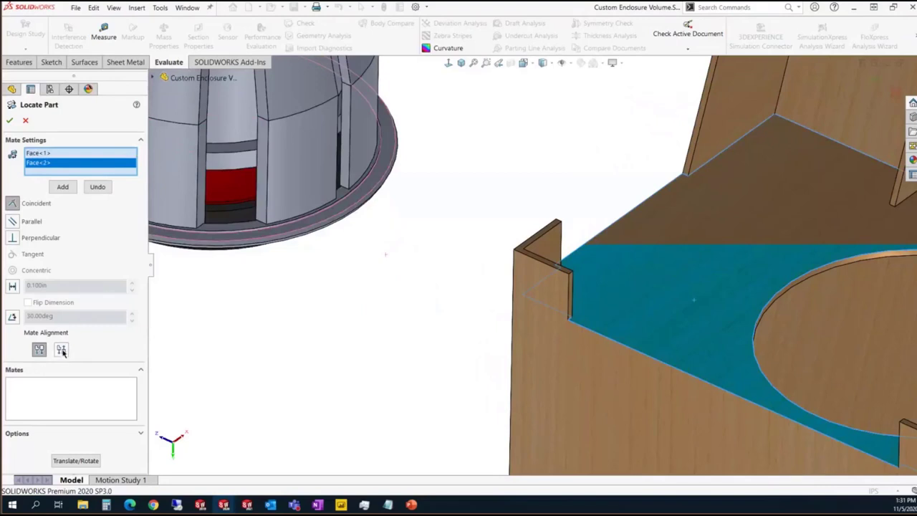
pyautogui.click(63, 351)
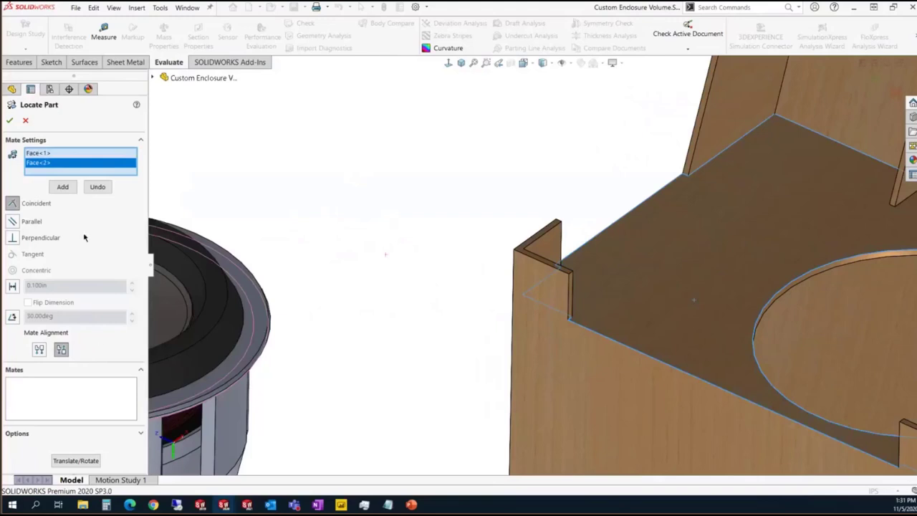
pyautogui.click(62, 187)
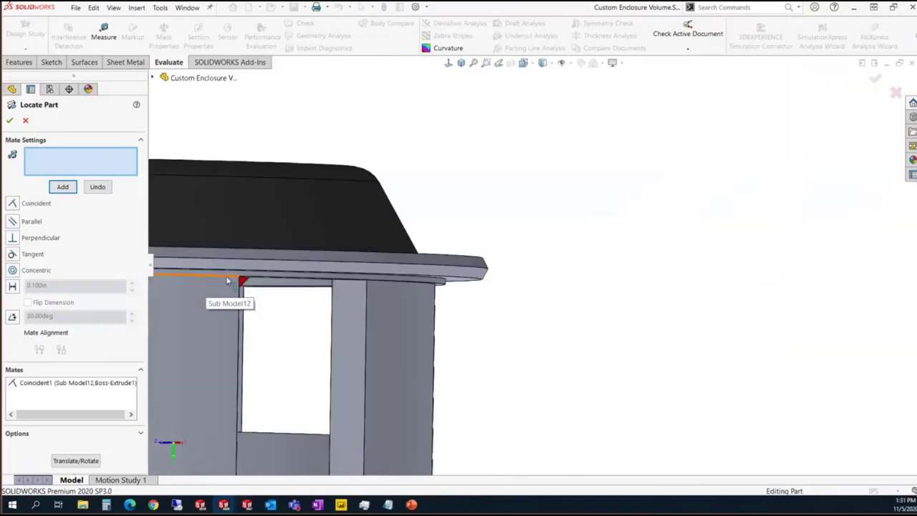
# Add a Concentric mate between the subwoofer rim and the circular cutout, then finish placement
pyautogui.scroll(-2, 279, 282)
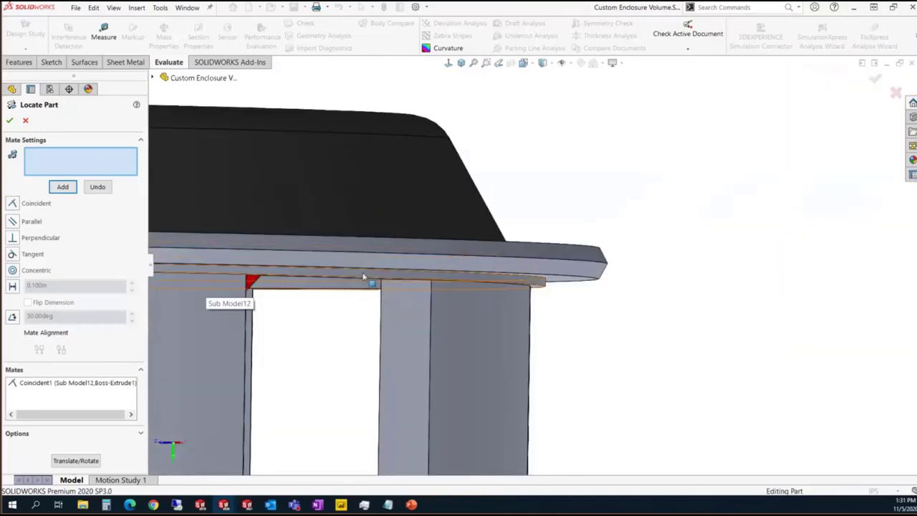
pyautogui.click(363, 277)
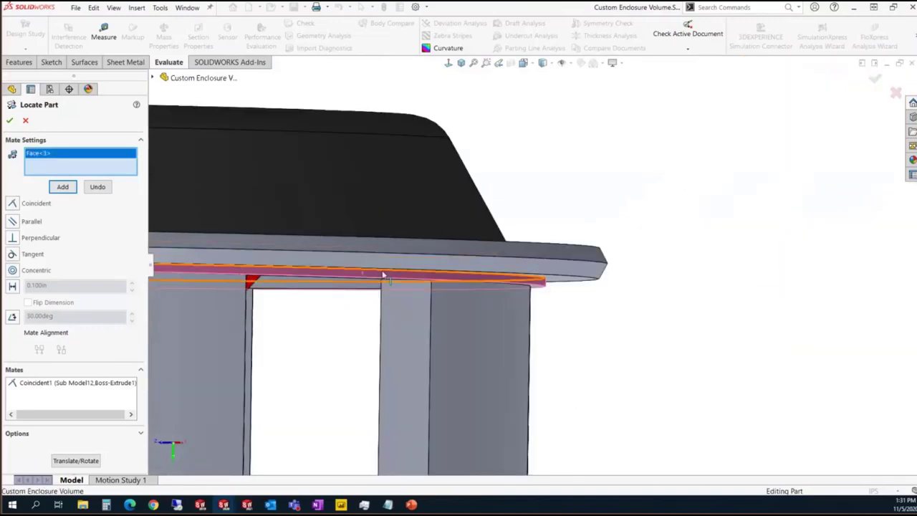
pyautogui.scroll(4, 831, 215)
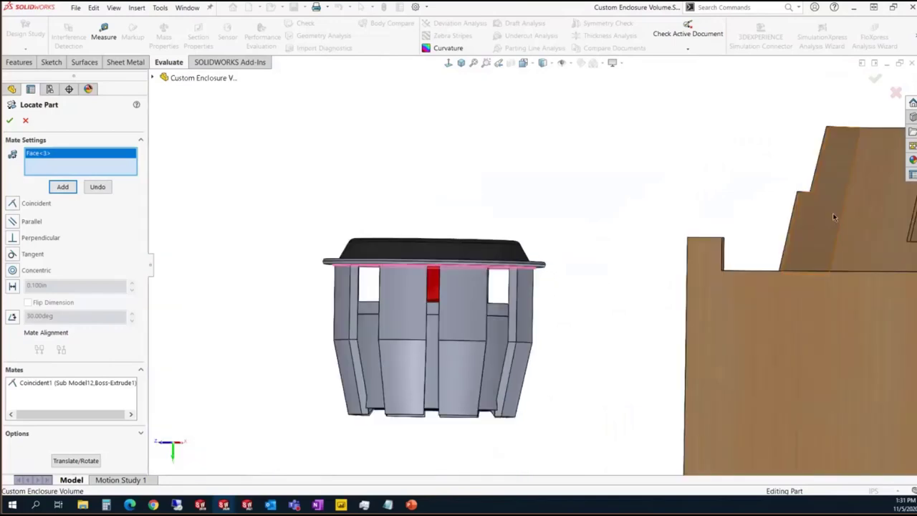
pyautogui.scroll(-3, 834, 225)
pyautogui.moveTo(781, 236); pyautogui.dragTo(693, 333, button='middle')
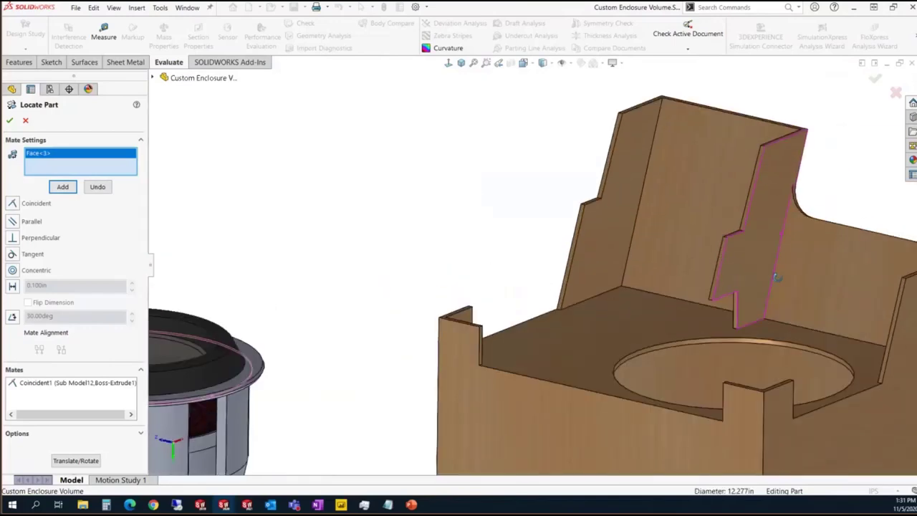
pyautogui.click(695, 344)
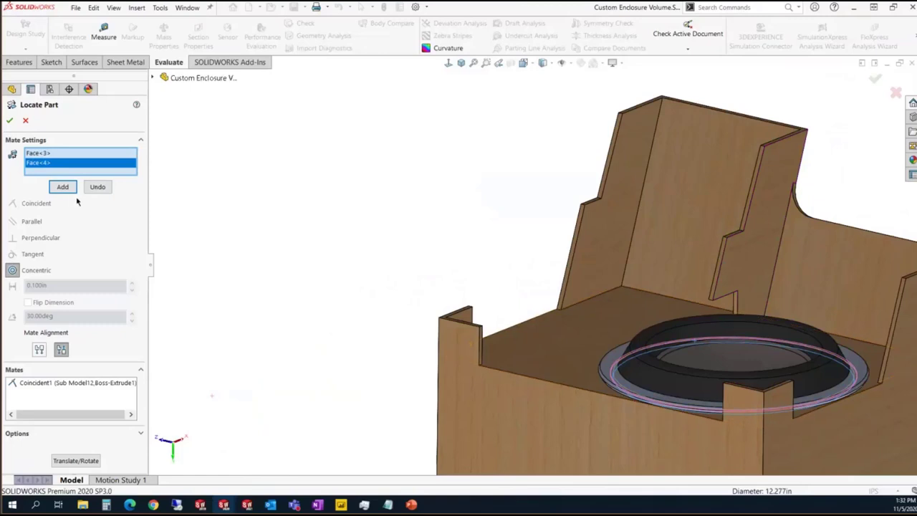
pyautogui.click(62, 187)
pyautogui.click(9, 120)
pyautogui.scroll(3, 846, 368)
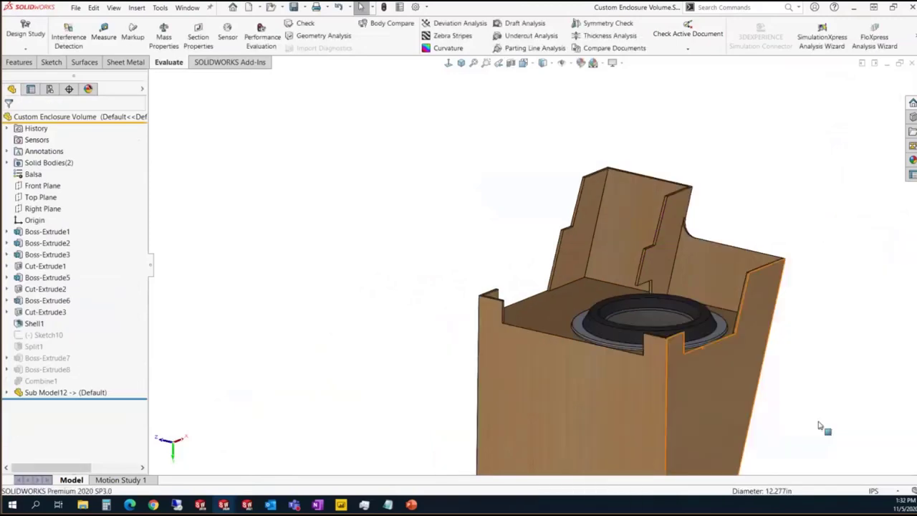
pyautogui.keyDown('ctrl'); pyautogui.moveTo(819, 426); pyautogui.dragTo(705, 358, button='middle'); pyautogui.keyUp('ctrl')
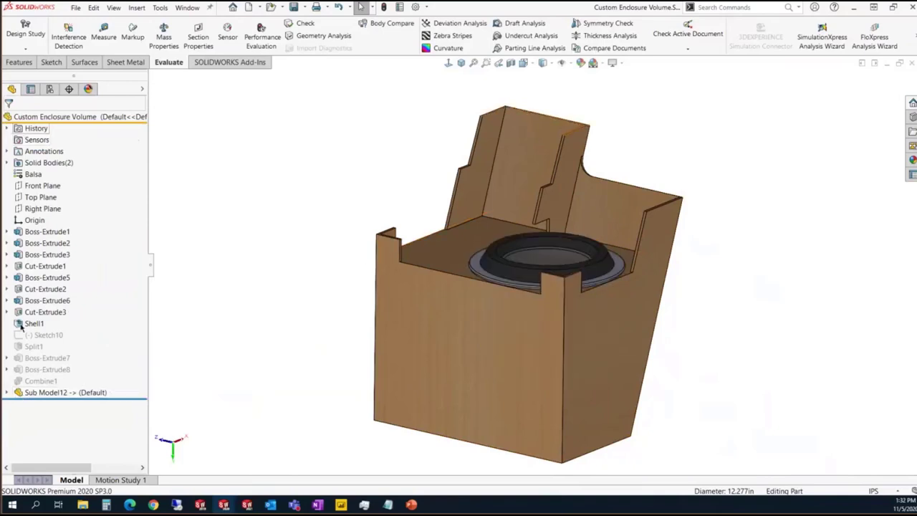
pyautogui.click(5, 393)
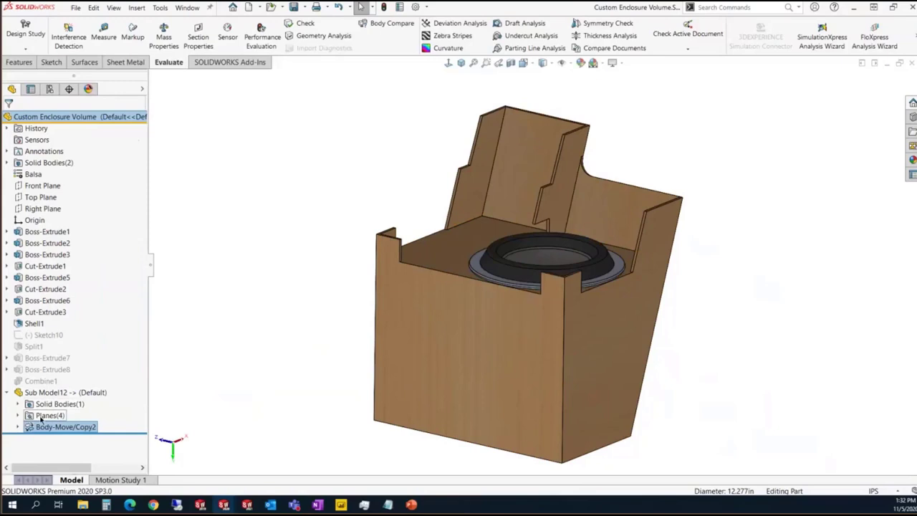
pyautogui.moveTo(42, 430)
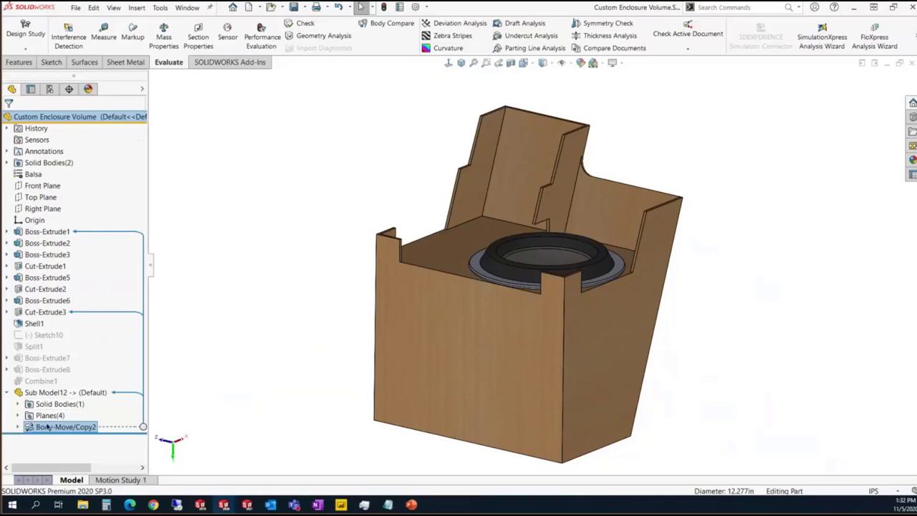
pyautogui.click(9, 393)
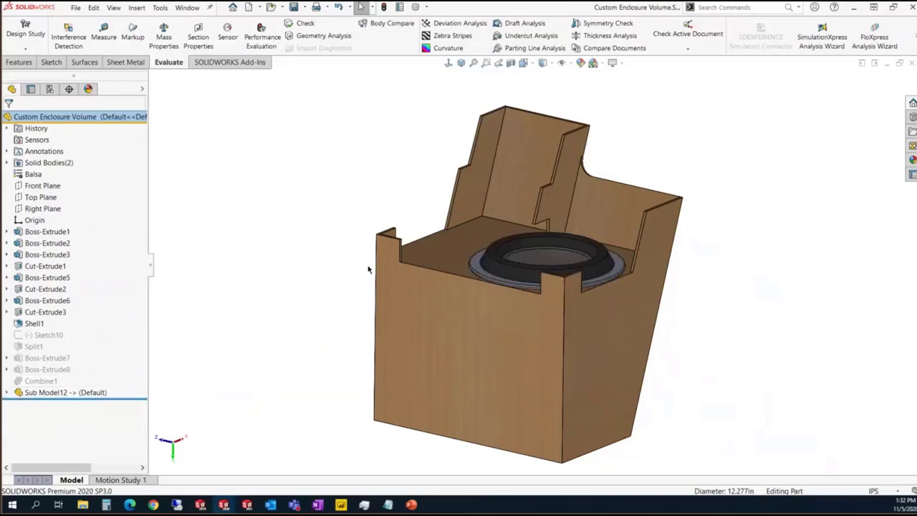
pyautogui.moveTo(337, 416); pyautogui.dragTo(438, 408, button='middle')
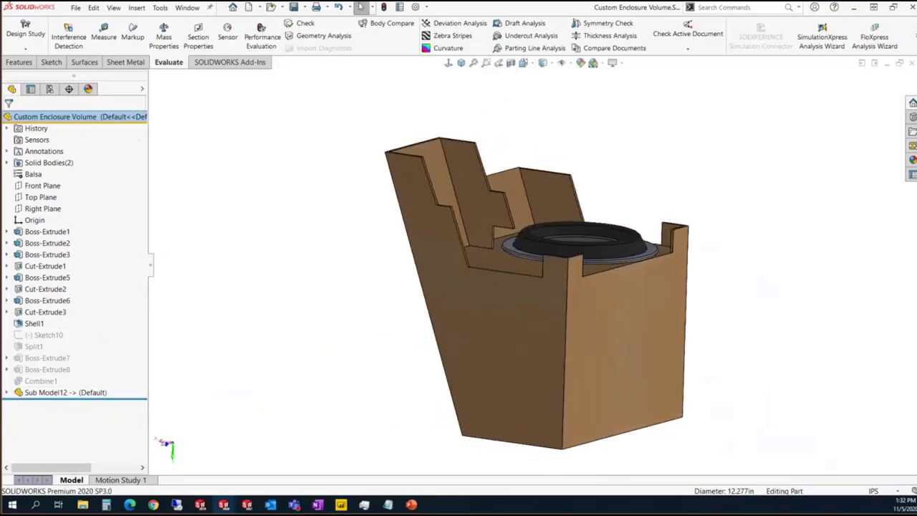
# Create a section view with the cut plane offset to -4.660in
pyautogui.click(511, 63)
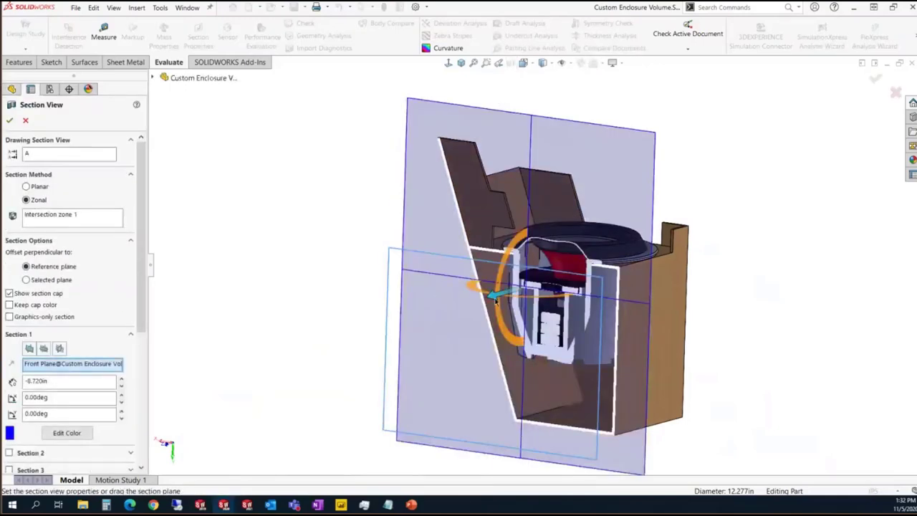
pyautogui.moveTo(494, 301); pyautogui.dragTo(468, 309)
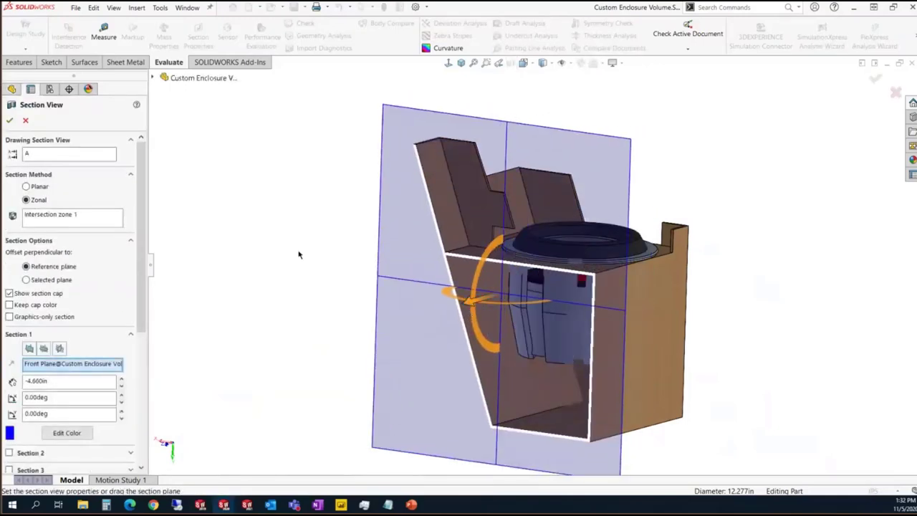
pyautogui.click(9, 122)
# View the sectioned model from the Front, then zoom and orbit to inspect subwoofer clearance
pyautogui.press('space')
pyautogui.click(367, 288)
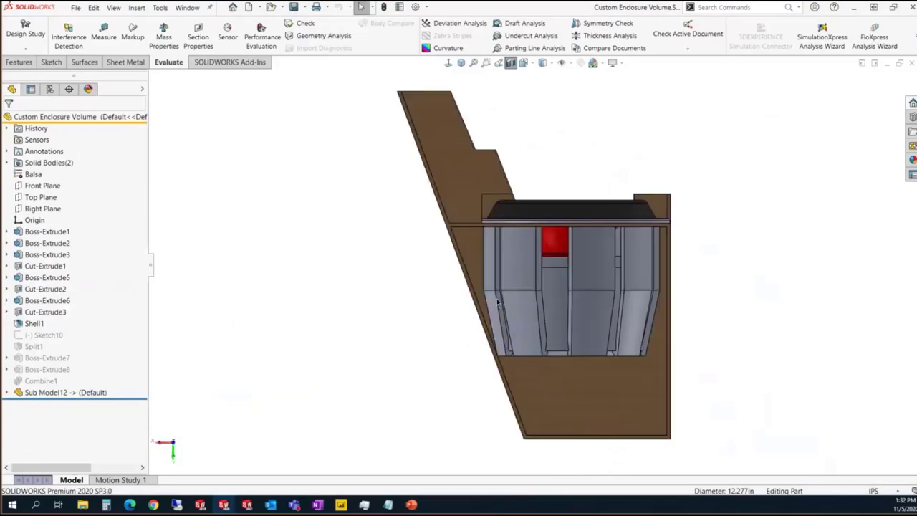
pyautogui.scroll(-3, 659, 255)
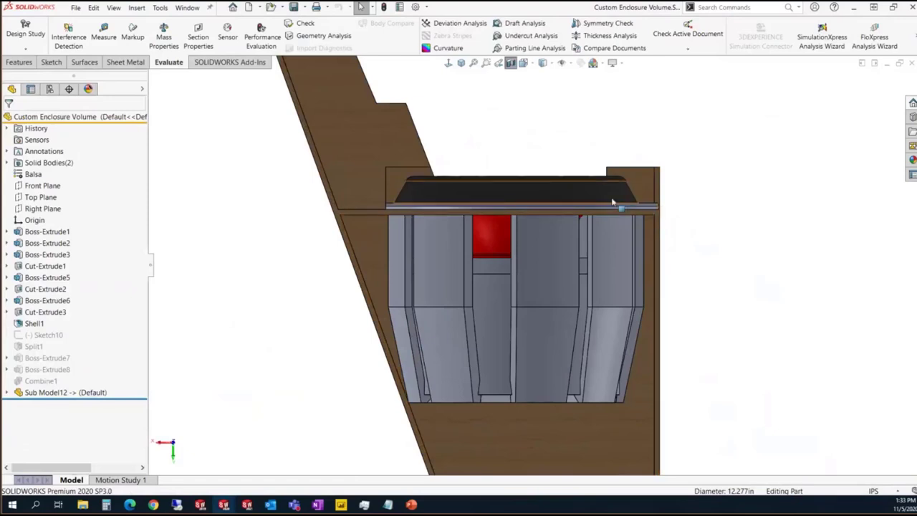
pyautogui.scroll(-6, 420, 412)
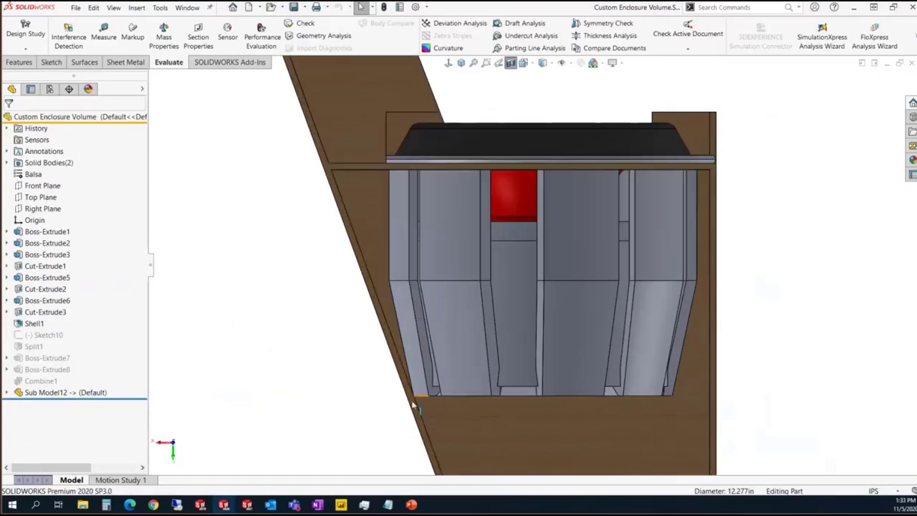
pyautogui.scroll(-3, 430, 380)
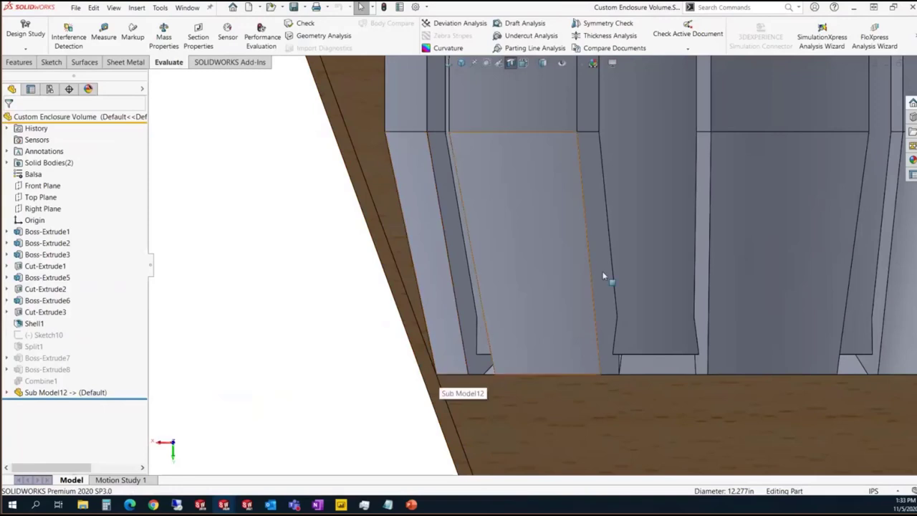
pyautogui.scroll(6, 736, 184)
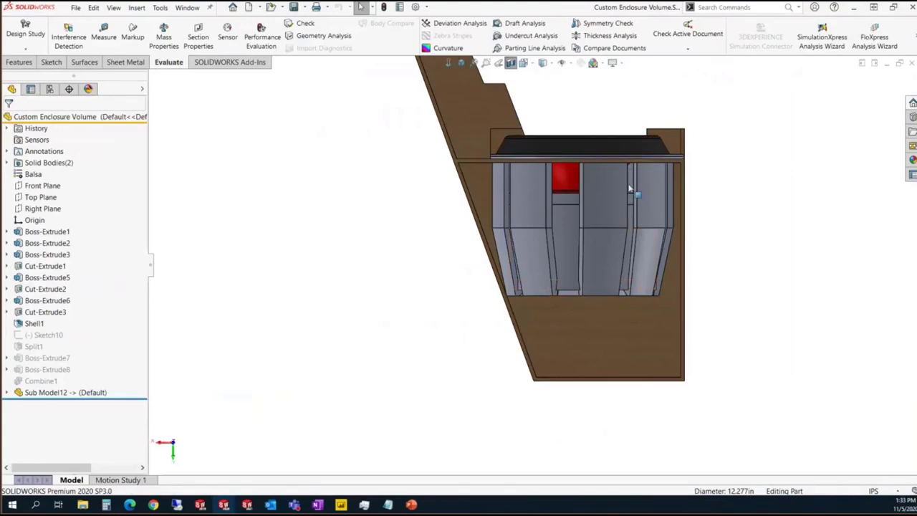
pyautogui.moveTo(633, 191); pyautogui.dragTo(394, 307, button='middle')
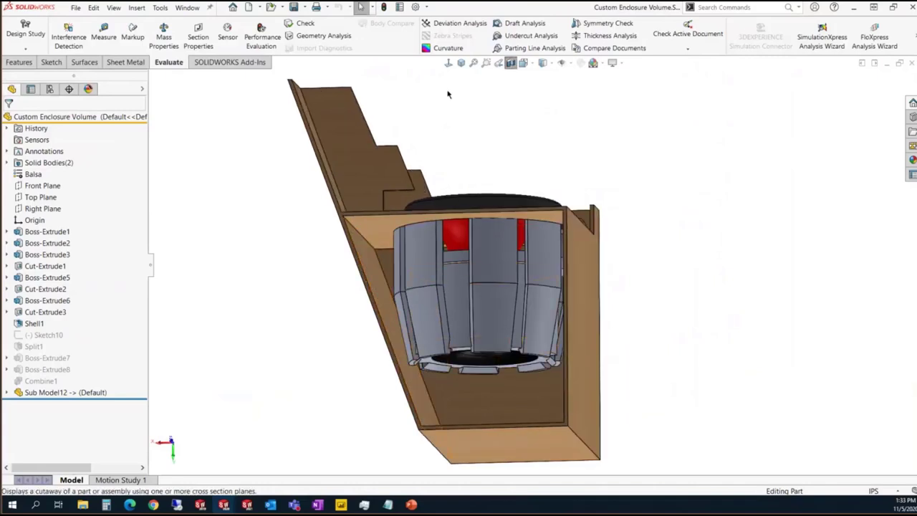
# Start a Move/Copy Body feature in Translate/Rotate mode with the Rotate options expanded
pyautogui.click(136, 8)
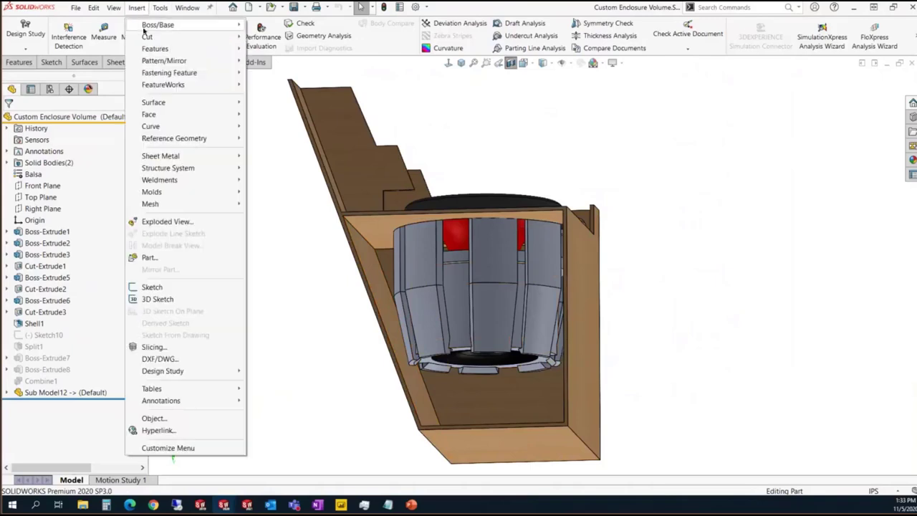
pyautogui.moveTo(178, 48)
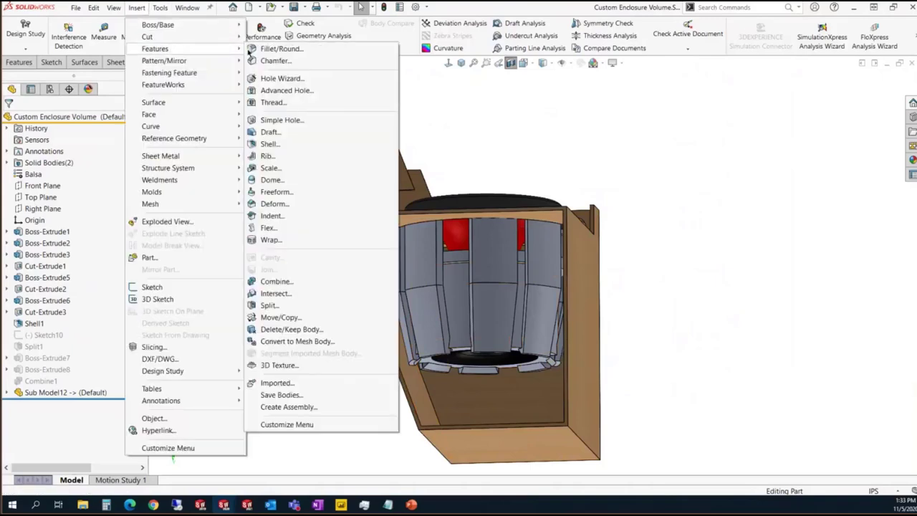
pyautogui.click(298, 319)
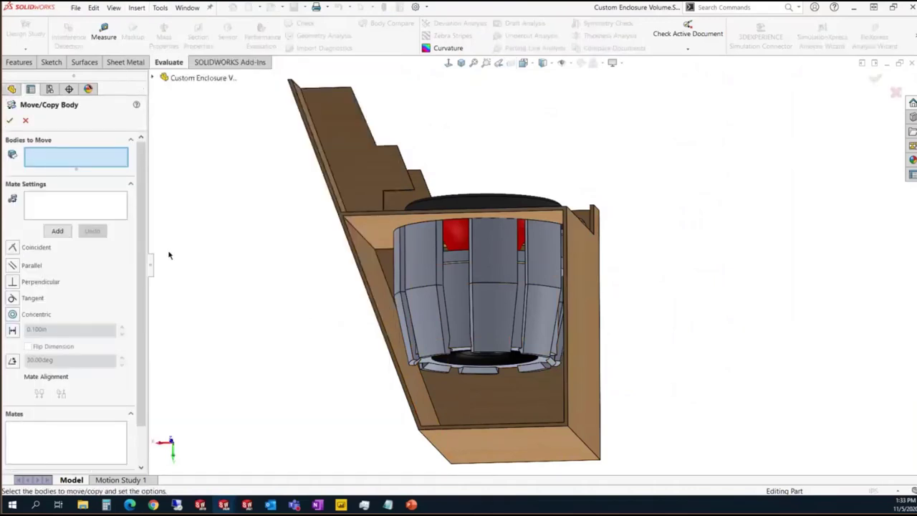
pyautogui.scroll(-3, 139, 256)
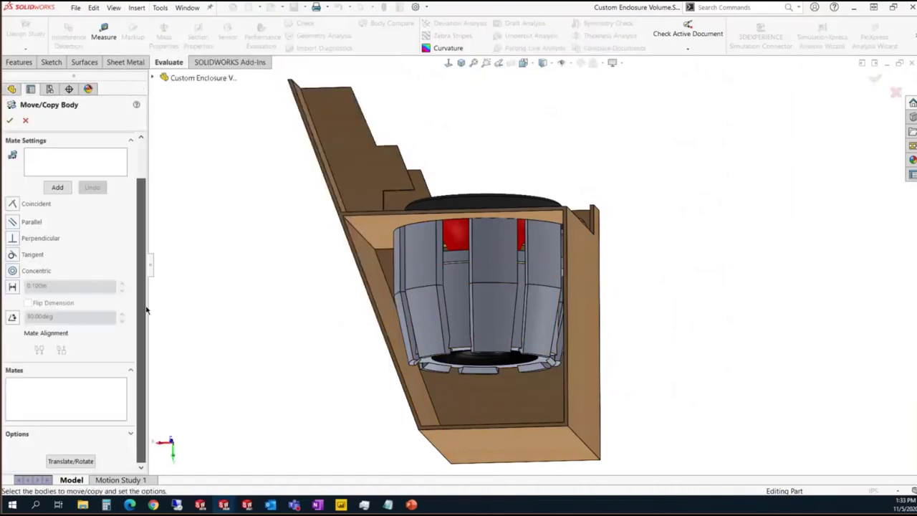
pyautogui.click(71, 463)
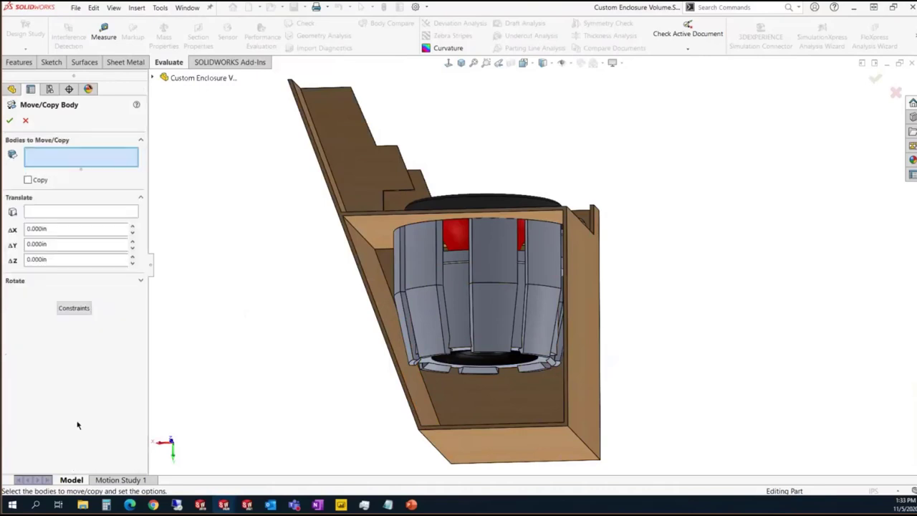
pyautogui.click(63, 280)
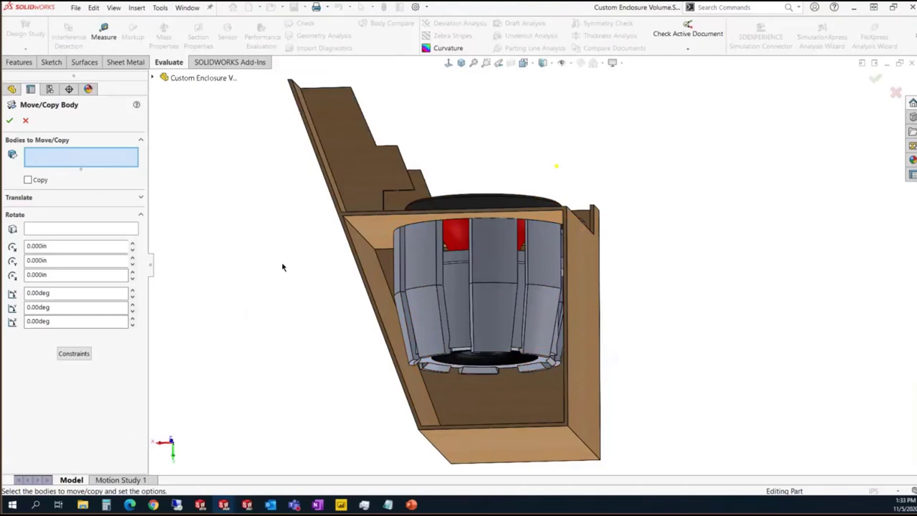
# Select the subwoofer body and rotate it 348° about its vertical axis as Body-Move/Copy3
pyautogui.click(432, 273)
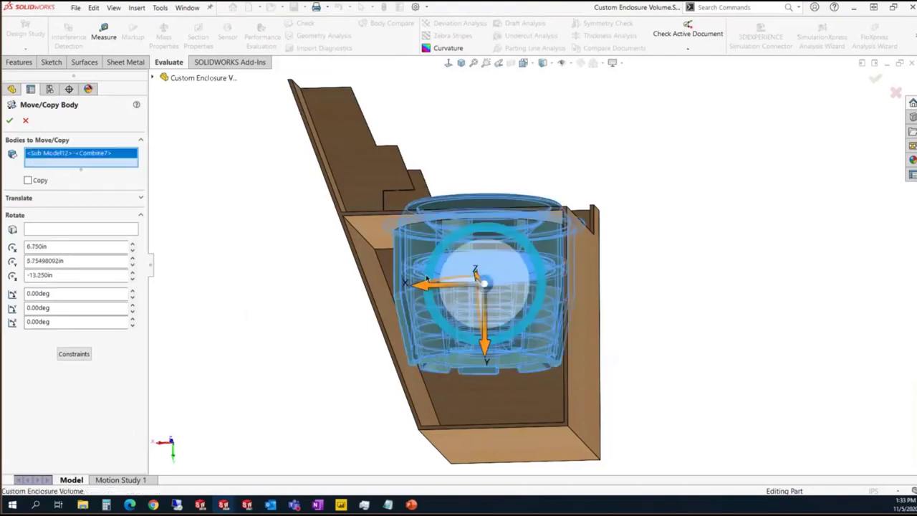
pyautogui.scroll(-2, 434, 350)
pyautogui.scroll(-2, 434, 350)
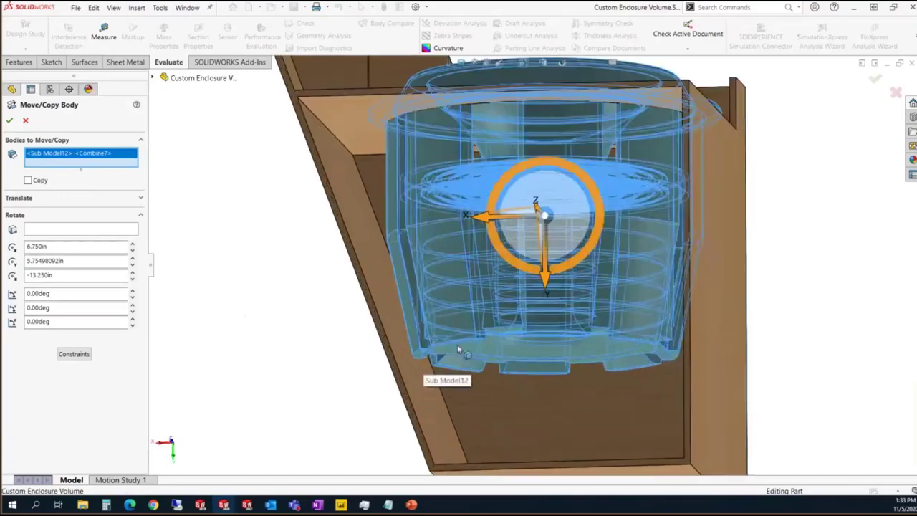
pyautogui.scroll(-2, 423, 358)
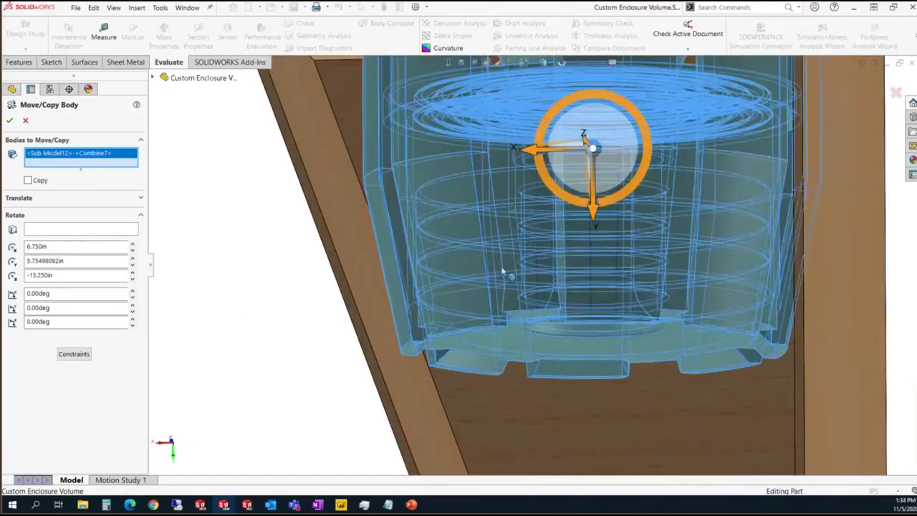
pyautogui.moveTo(507, 220); pyautogui.dragTo(518, 215, button='middle')
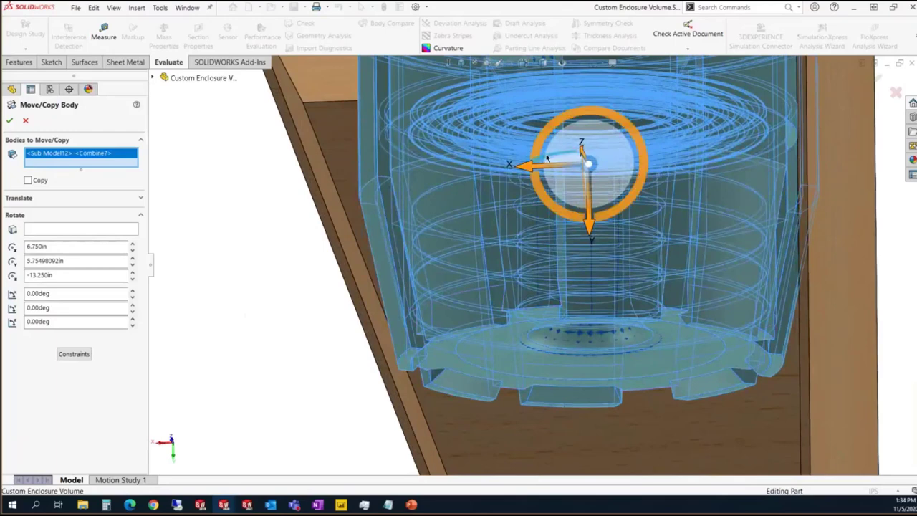
pyautogui.moveTo(547, 158); pyautogui.dragTo(554, 156)
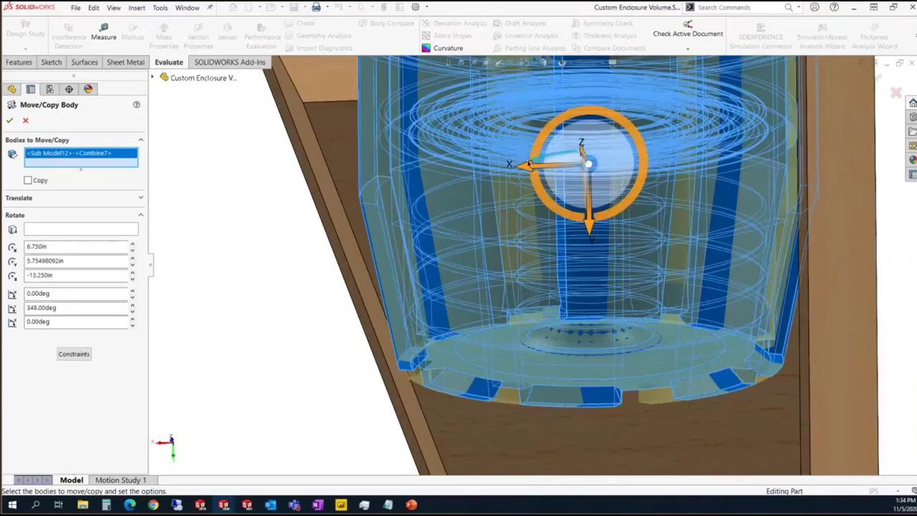
pyautogui.click(9, 119)
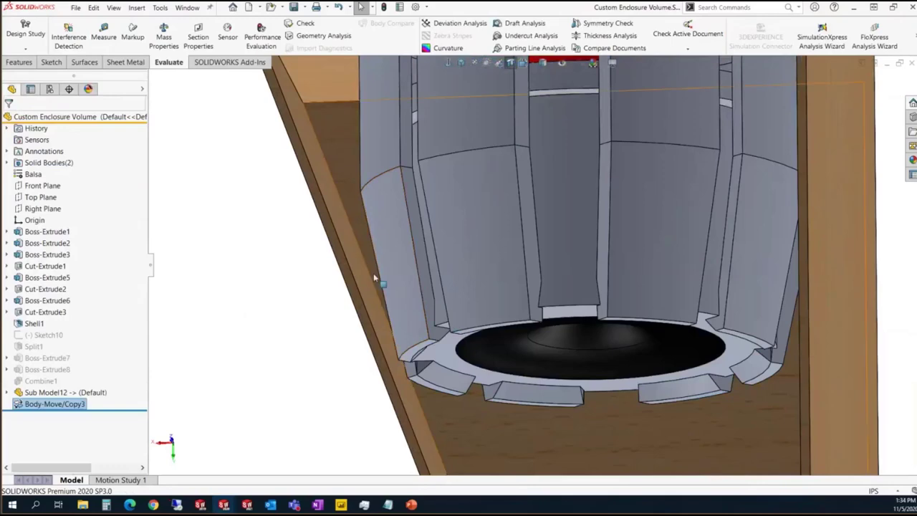
# Inspect the subwoofer's clearance from the Front view, then expand Solid Bodies showing Shell1 and <Sub Model12>-<Combine7>
pyautogui.press('space')
pyautogui.click(347, 286)
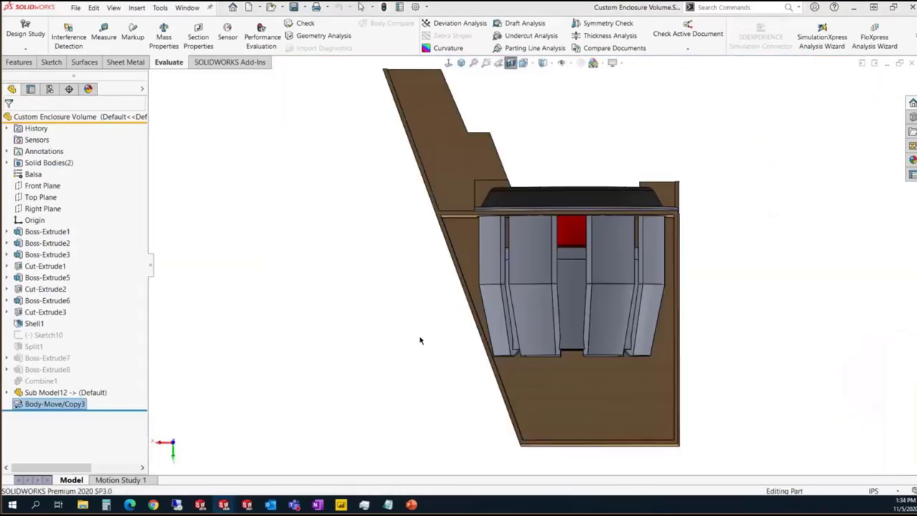
pyautogui.scroll(-5, 527, 347)
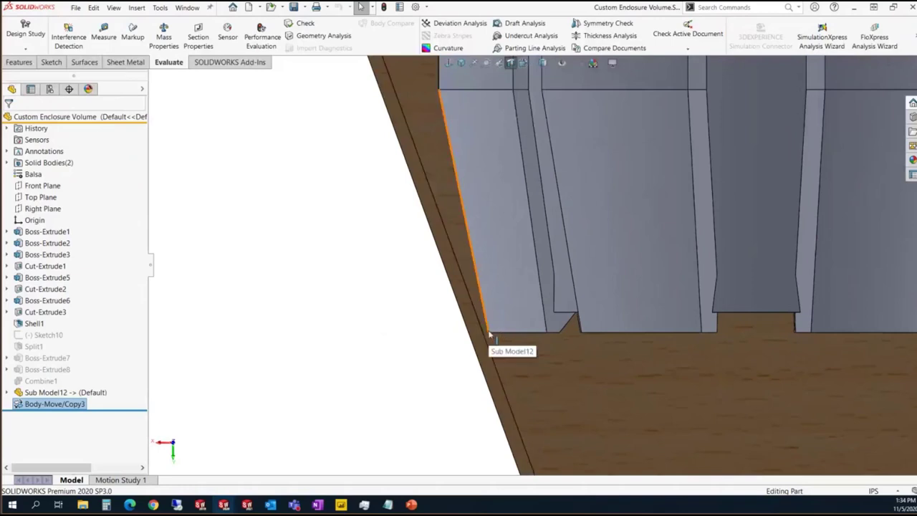
pyautogui.scroll(5, 763, 98)
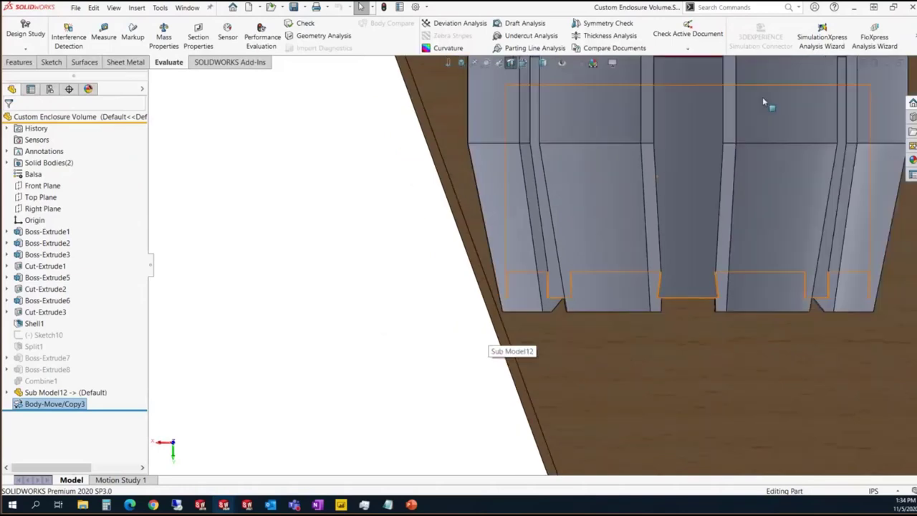
pyautogui.scroll(3, 676, 108)
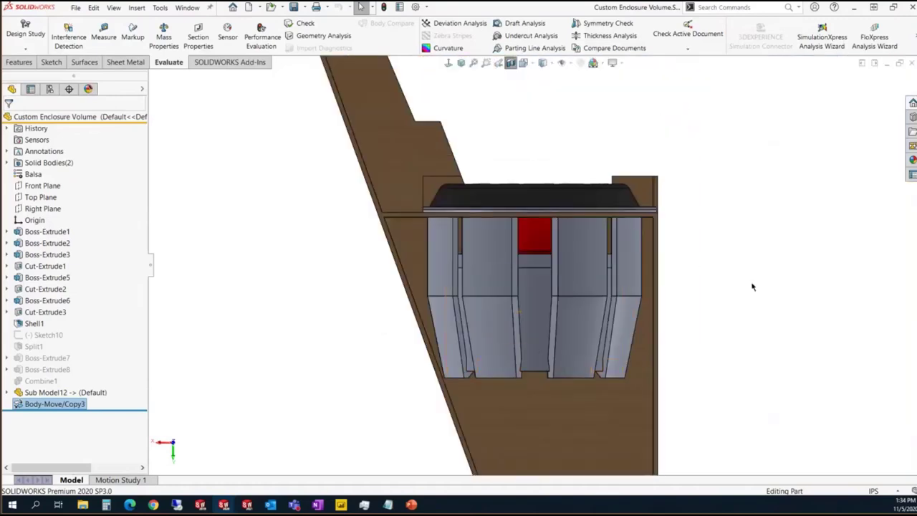
pyautogui.moveTo(725, 270); pyautogui.dragTo(691, 290, button='middle')
pyautogui.scroll(5, 614, 295)
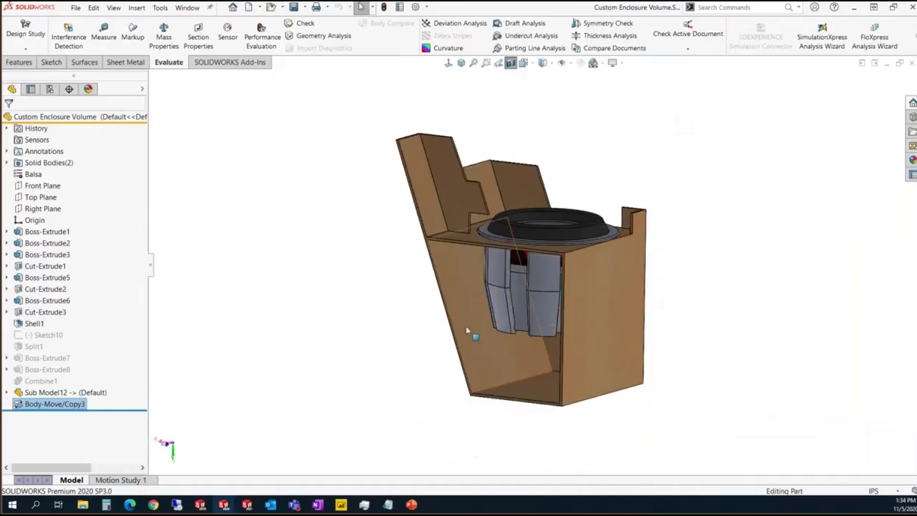
pyautogui.moveTo(466, 325); pyautogui.dragTo(442, 323, button='middle')
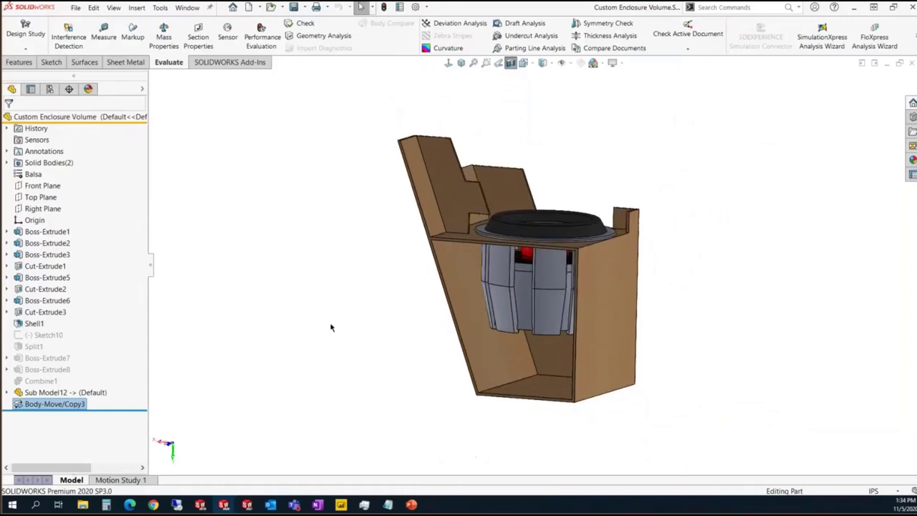
pyautogui.click(7, 163)
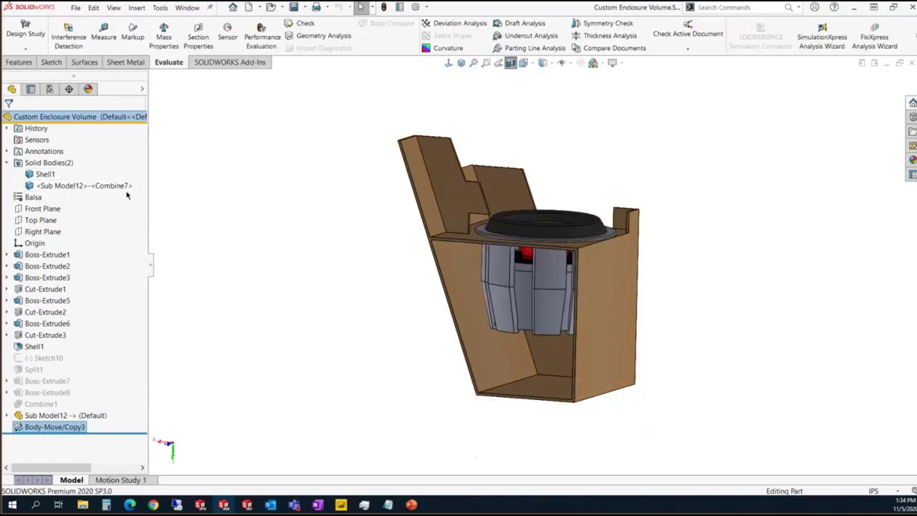
pyautogui.click(306, 328)
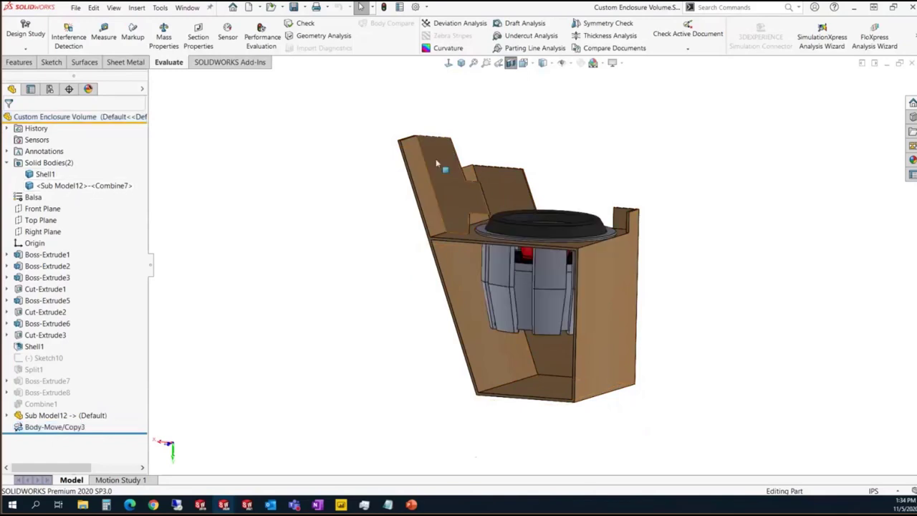
# Turn off the section cut, briefly hide Shell1 to view the subwoofer alone, then show it again
pyautogui.click(511, 64)
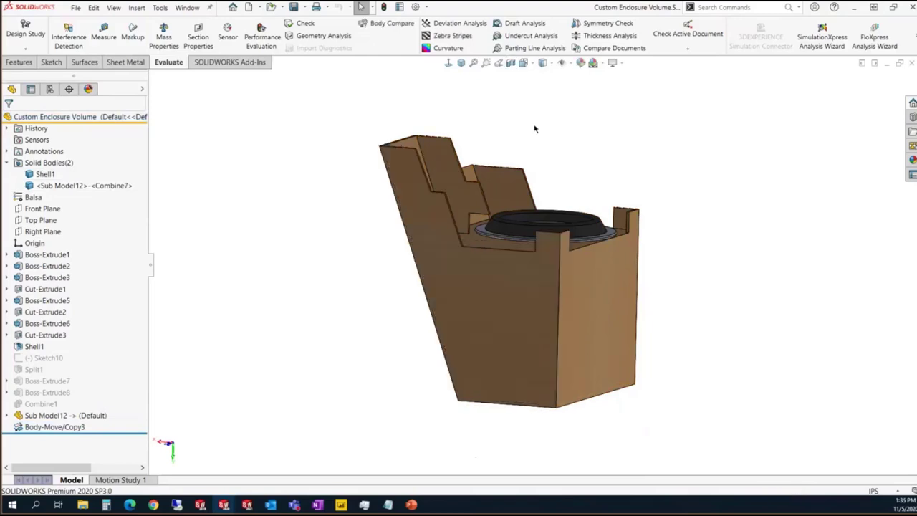
pyautogui.moveTo(545, 124); pyautogui.dragTo(778, 199, button='middle')
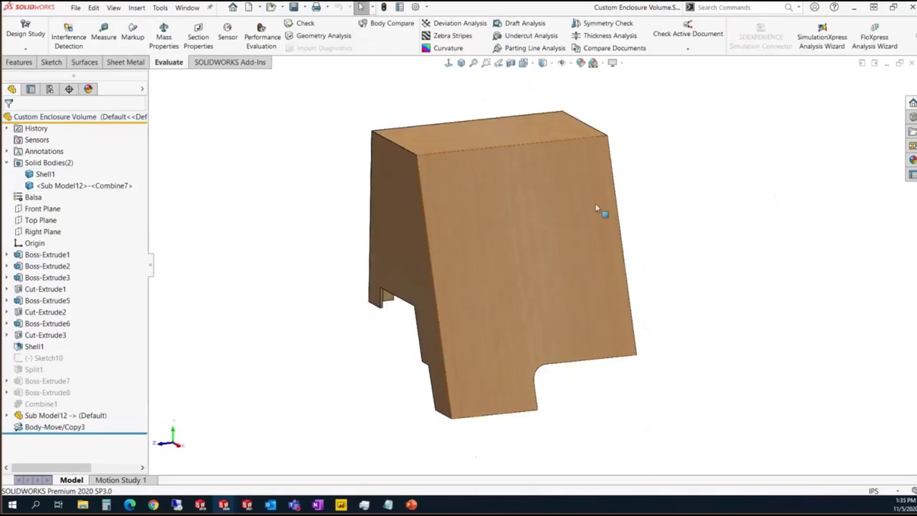
pyautogui.scroll(-2, 596, 207)
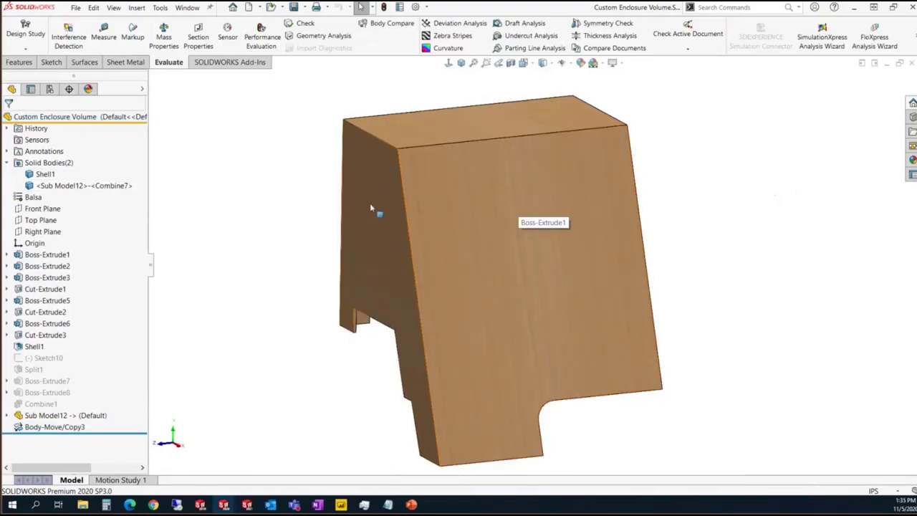
pyautogui.press('Tab')
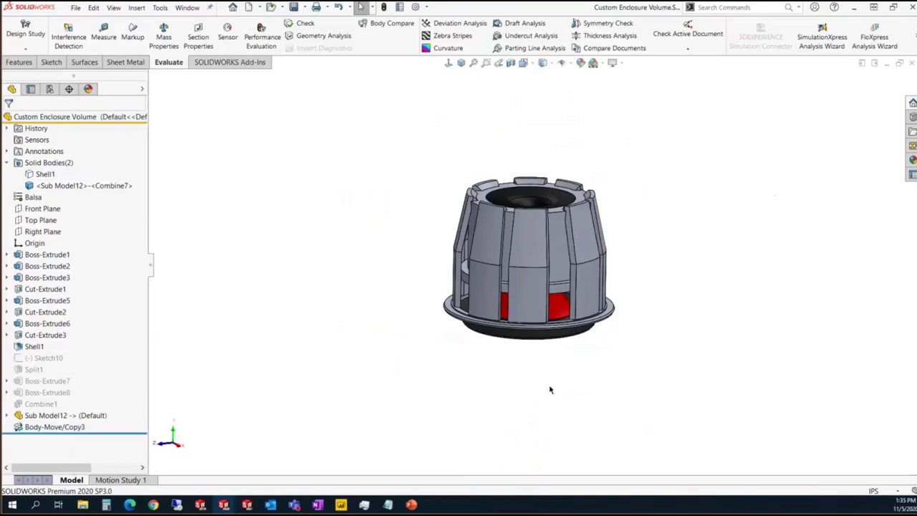
pyautogui.moveTo(550, 390)
pyautogui.mouseDown(button='middle')
pyautogui.moveTo(577, 304)
pyautogui.moveTo(549, 376)
pyautogui.mouseUp(button='middle')
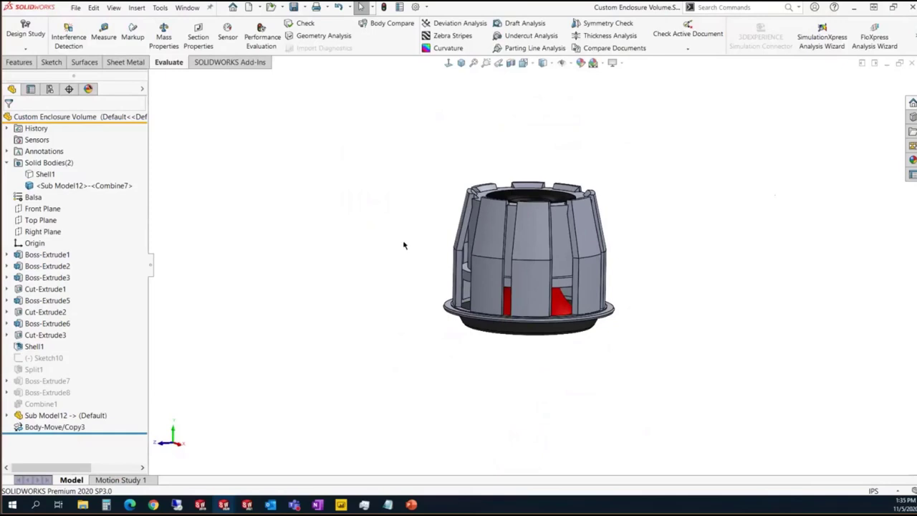
pyautogui.hotkey('shift', 'Tab')
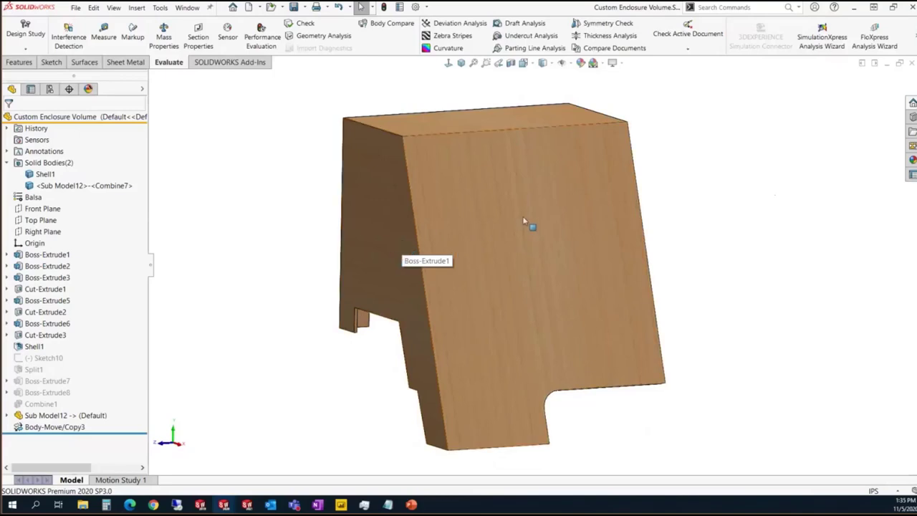
# Make the front face and the Shell1 body transparent so the subwoofer shows through
pyautogui.rightClick(466, 240)
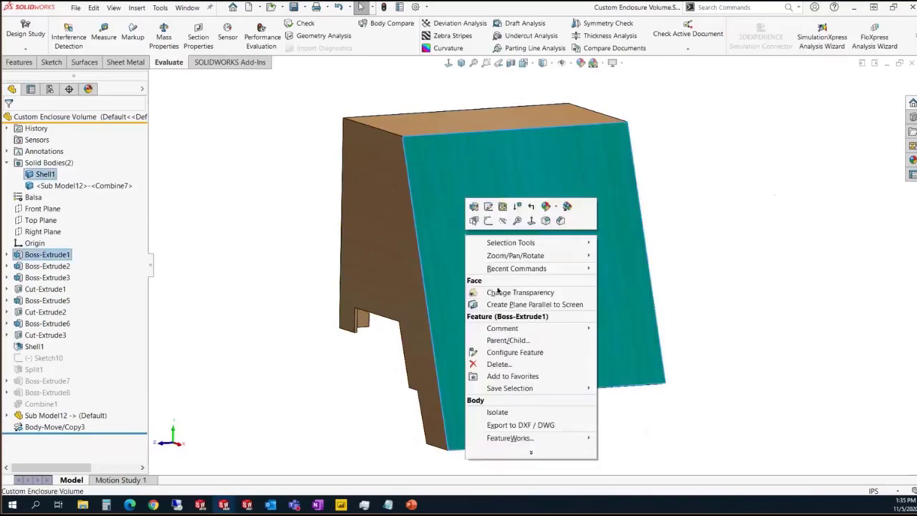
pyautogui.click(534, 294)
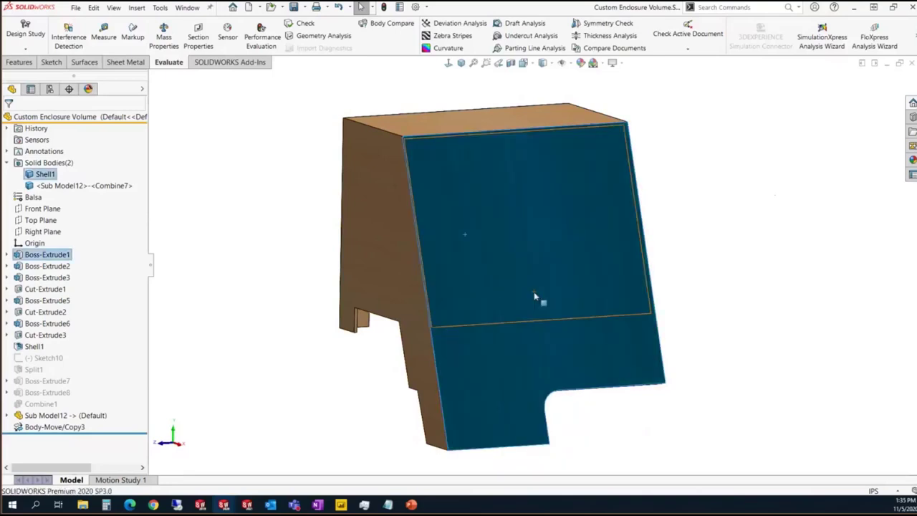
pyautogui.click(313, 229)
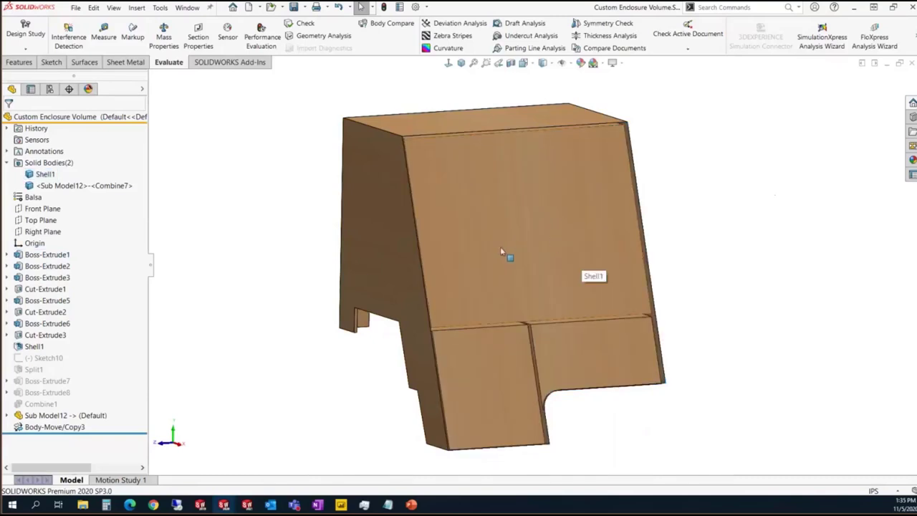
pyautogui.click(142, 89)
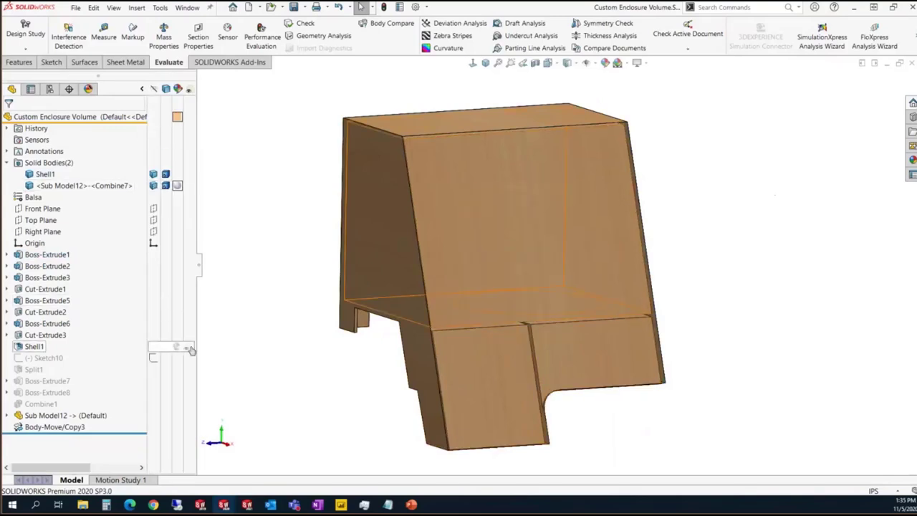
pyautogui.click(175, 350)
pyautogui.click(273, 341)
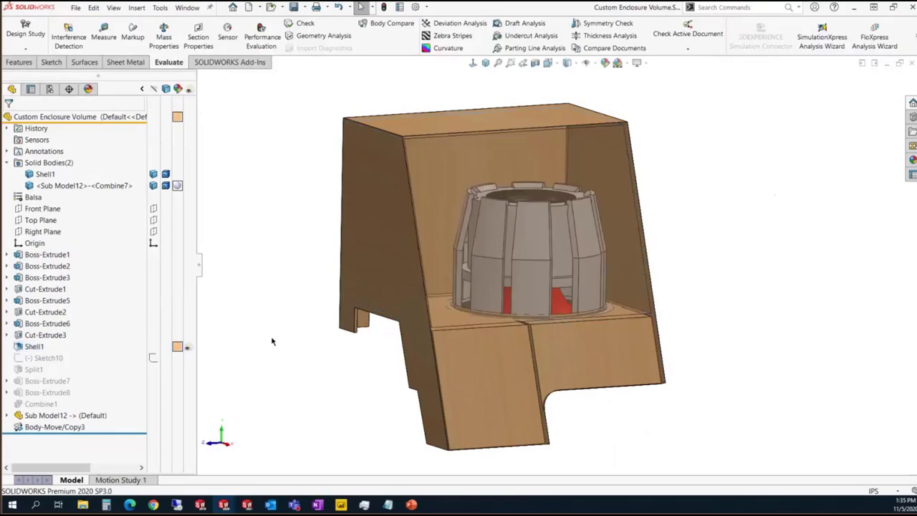
# Orbit around and above the enclosure to inspect the subwoofer's clearance inside
pyautogui.moveTo(666, 280); pyautogui.dragTo(696, 289, button='middle')
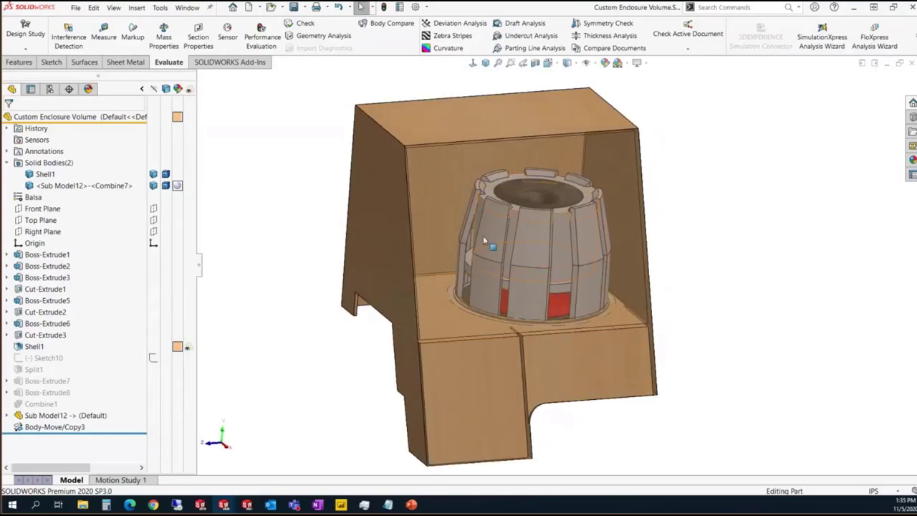
pyautogui.moveTo(463, 279); pyautogui.dragTo(442, 136, button='middle')
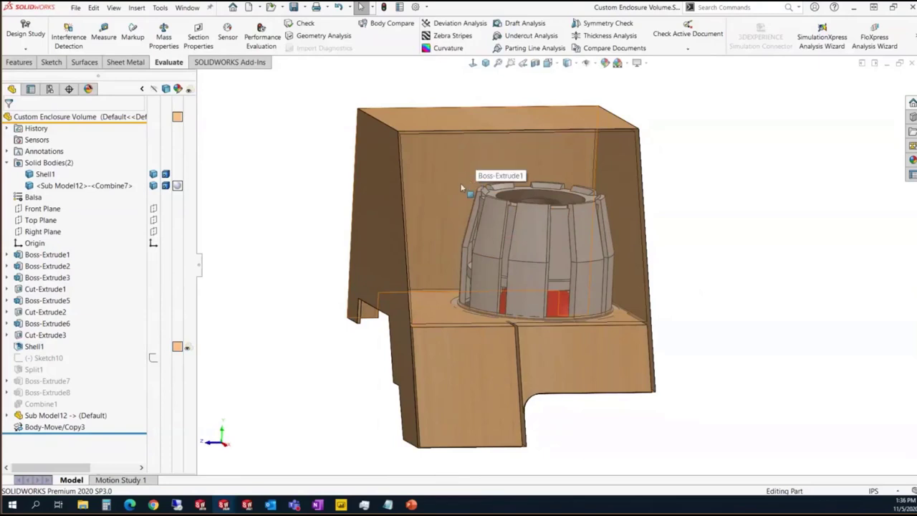
pyautogui.moveTo(446, 183); pyautogui.dragTo(462, 200, button='middle')
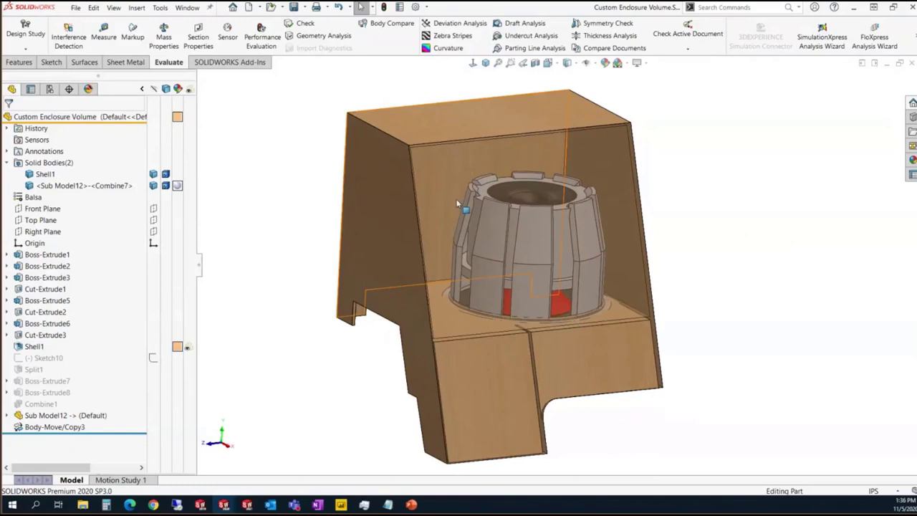
pyautogui.moveTo(442, 196); pyautogui.dragTo(466, 226, button='middle')
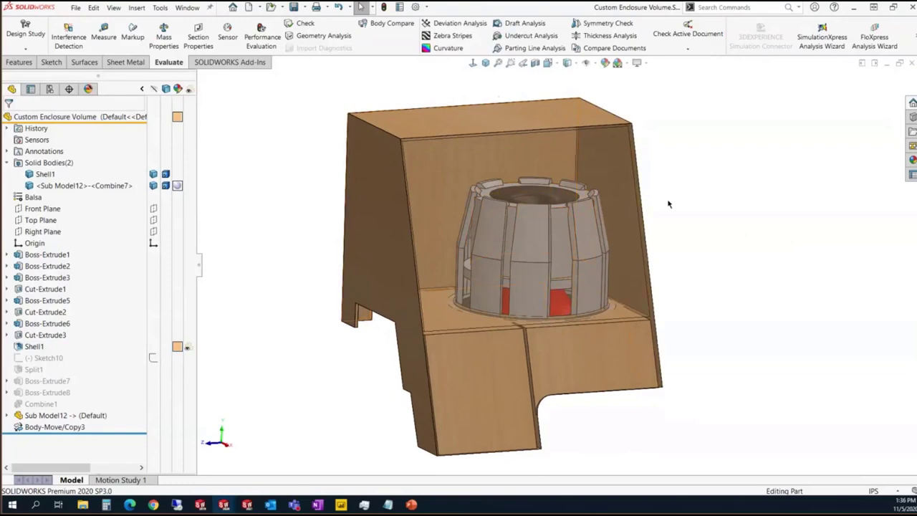
pyautogui.moveTo(678, 213); pyautogui.dragTo(676, 205, button='middle')
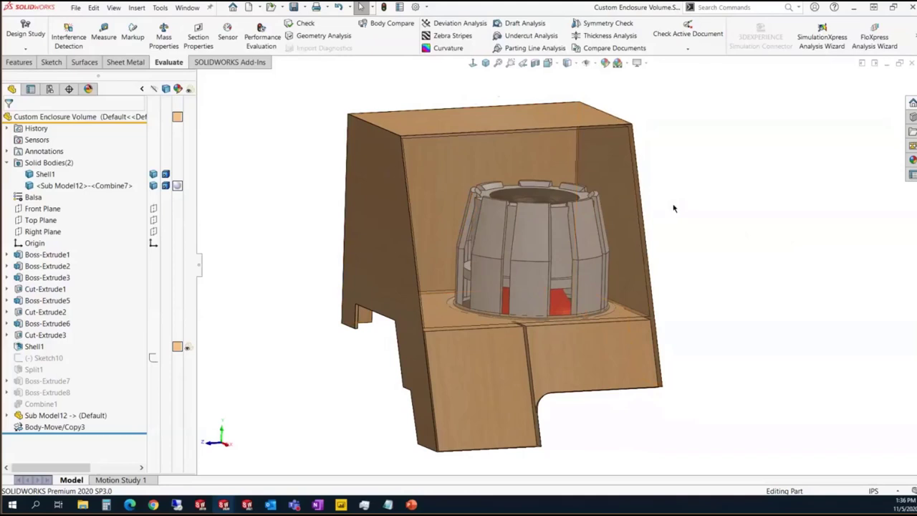
# Use Change Transparency on the front wall face to make it opaque again
pyautogui.rightClick(436, 212)
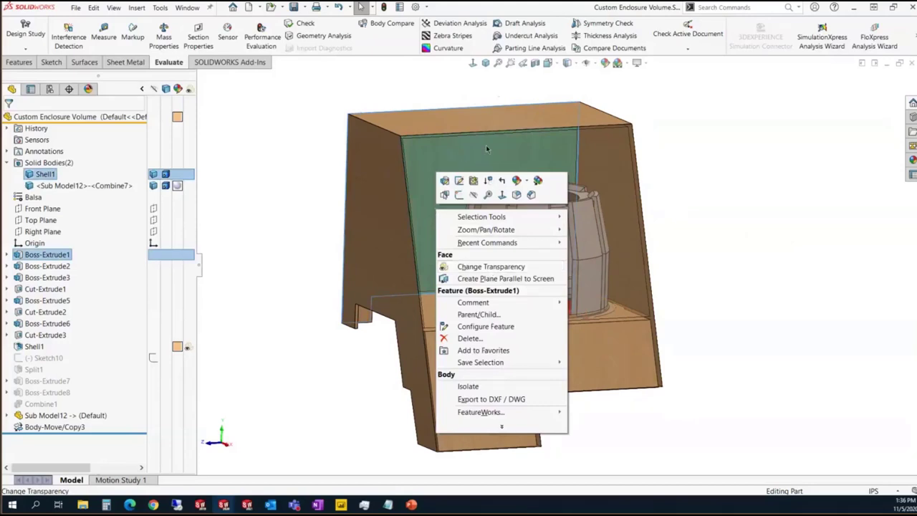
pyautogui.click(313, 229)
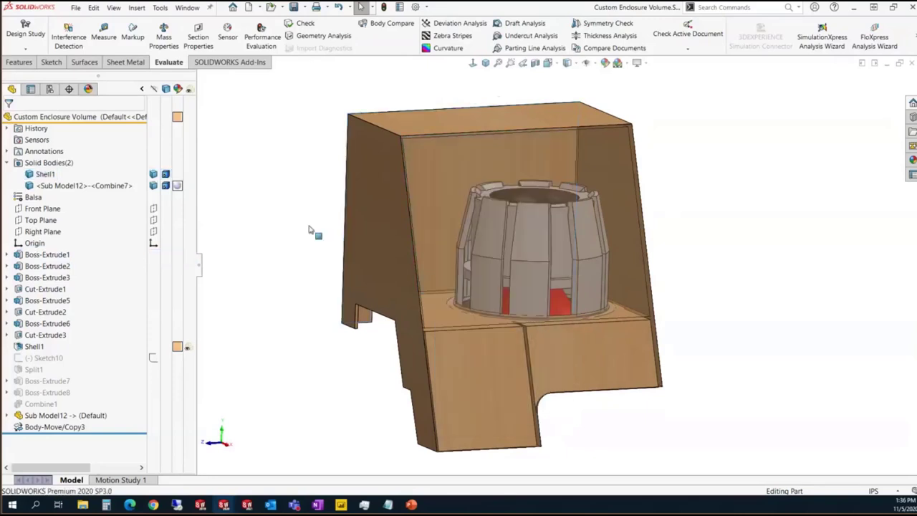
pyautogui.rightClick(433, 205)
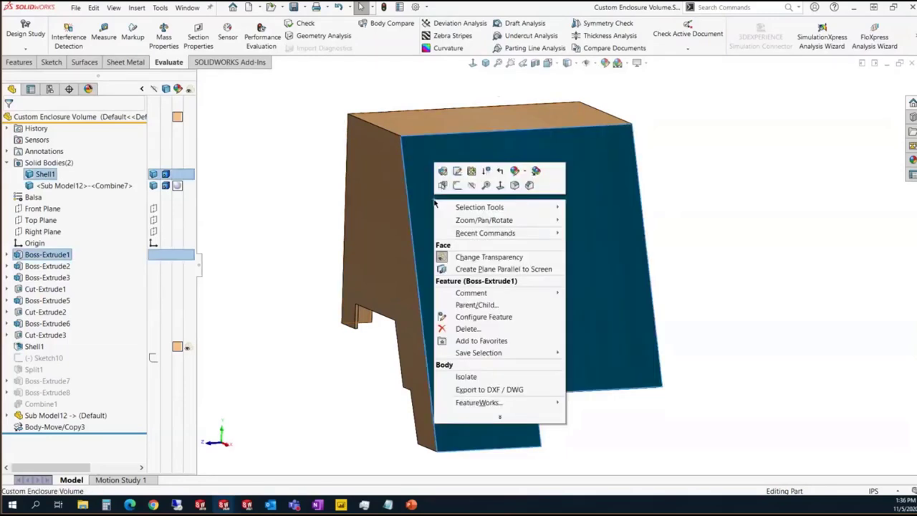
pyautogui.click(486, 257)
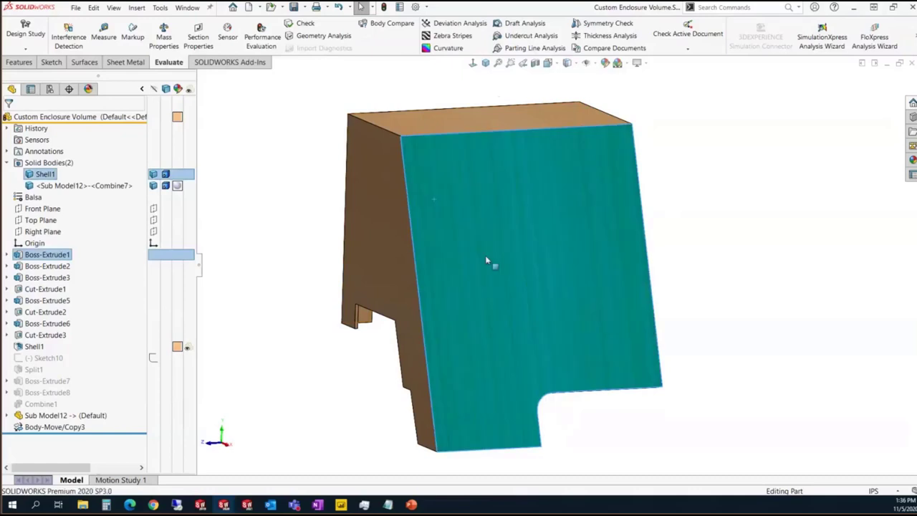
pyautogui.click(749, 195)
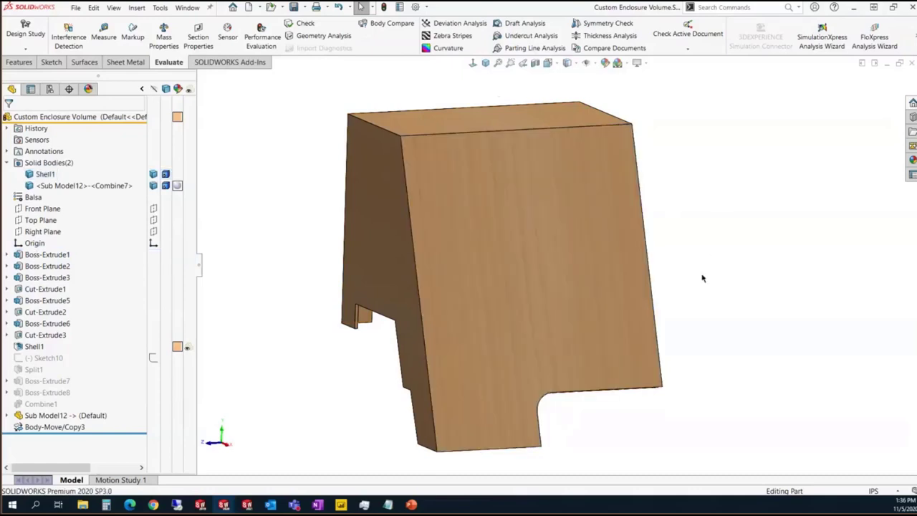
# Orbit the enclosure to view its underside, then turn it to a flat top-down view
pyautogui.moveTo(703, 279); pyautogui.dragTo(624, 347, button='middle')
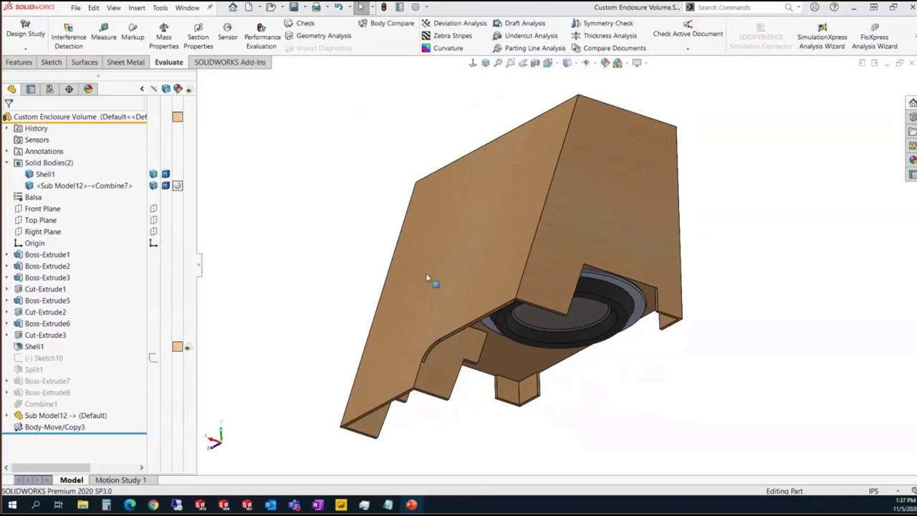
pyautogui.moveTo(426, 278); pyautogui.dragTo(322, 363, button='middle')
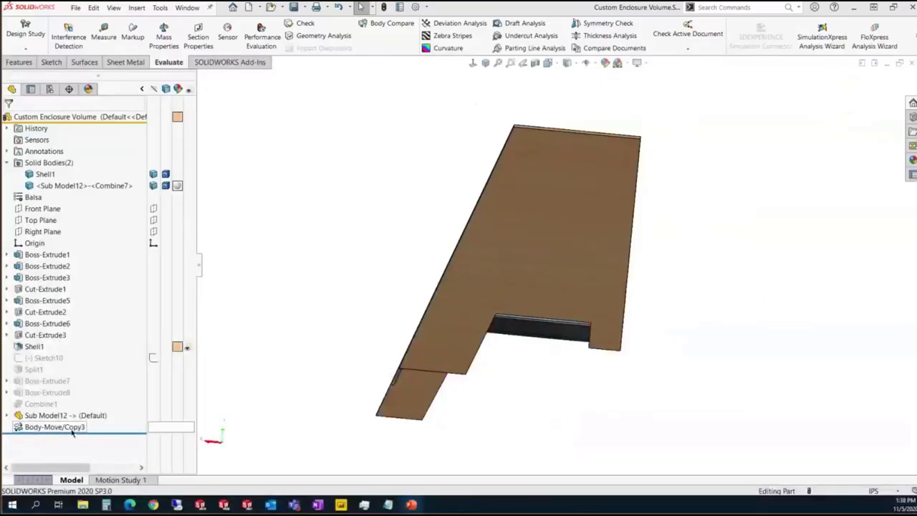
# Move the rollback bar above Body-Move/Copy3, then view the enclosure from an angle
pyautogui.click(64, 430)
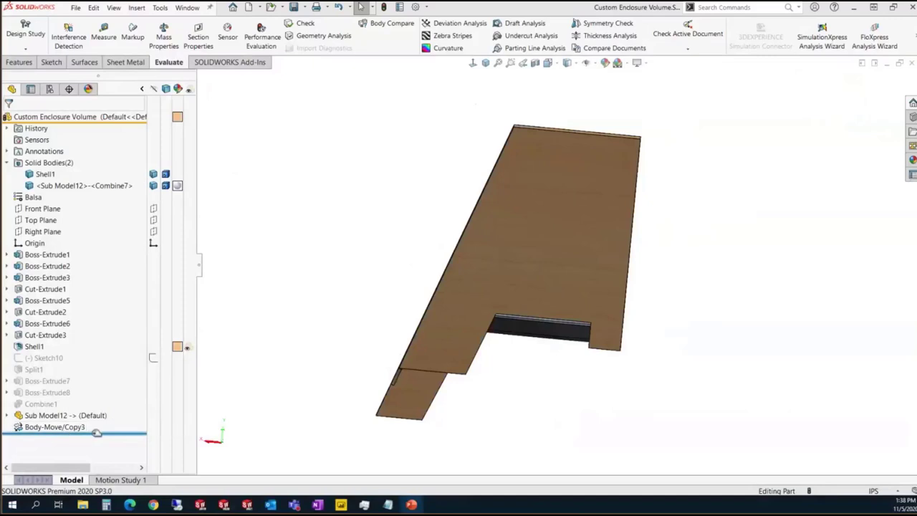
pyautogui.moveTo(47, 428)
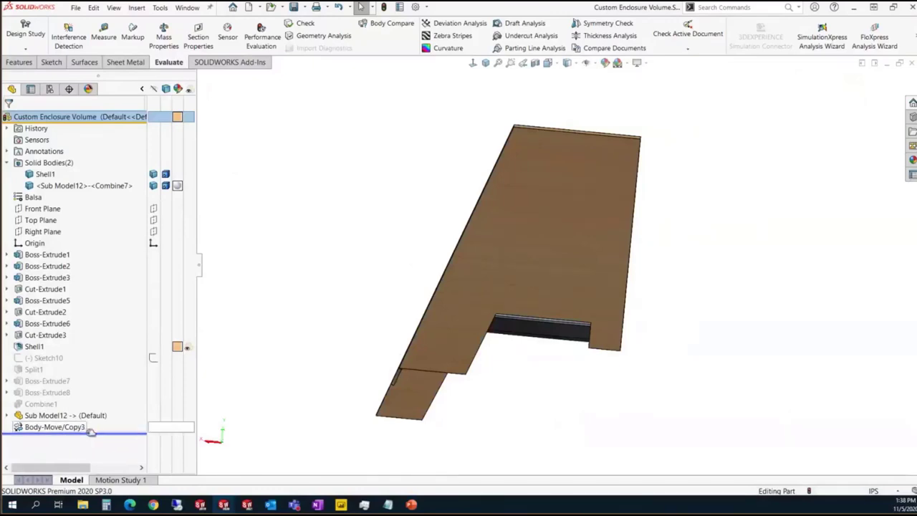
pyautogui.moveTo(88, 430); pyautogui.dragTo(92, 423)
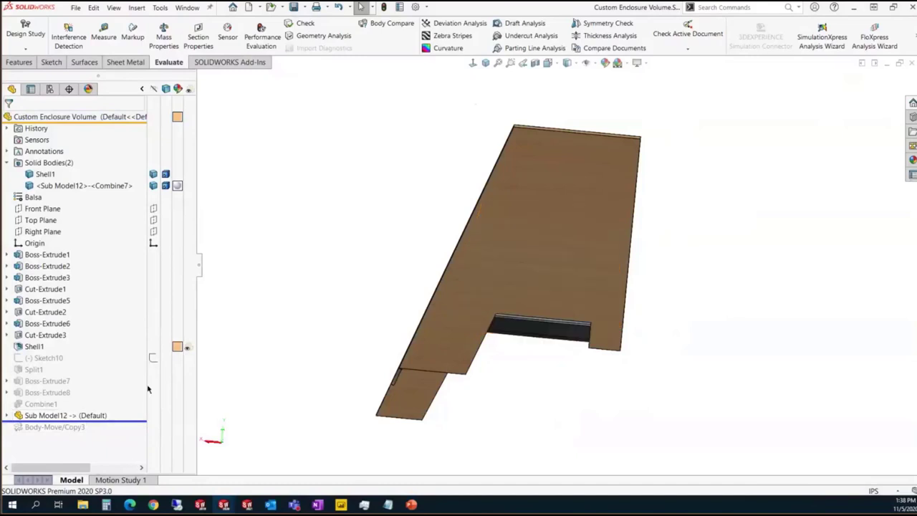
pyautogui.moveTo(448, 280); pyautogui.dragTo(420, 266, button='middle')
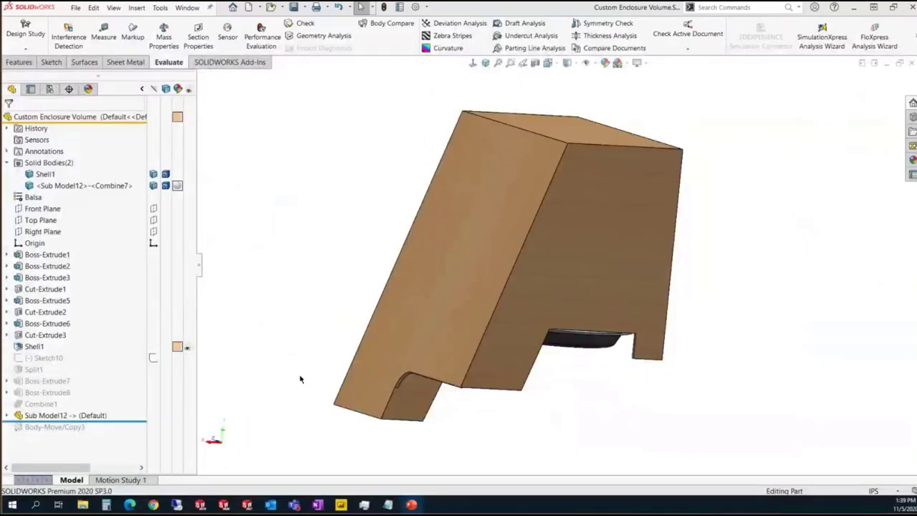
# Switch the CommandManager to the Features tab
pyautogui.click(19, 62)
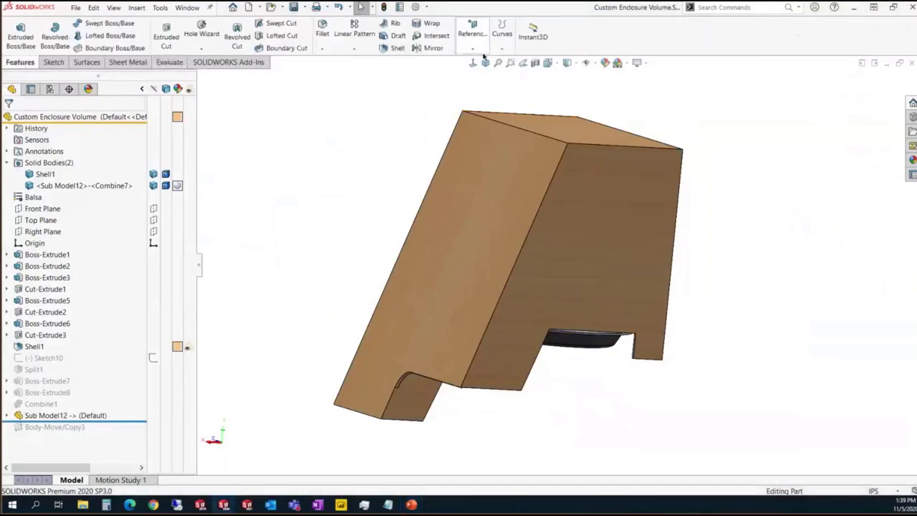